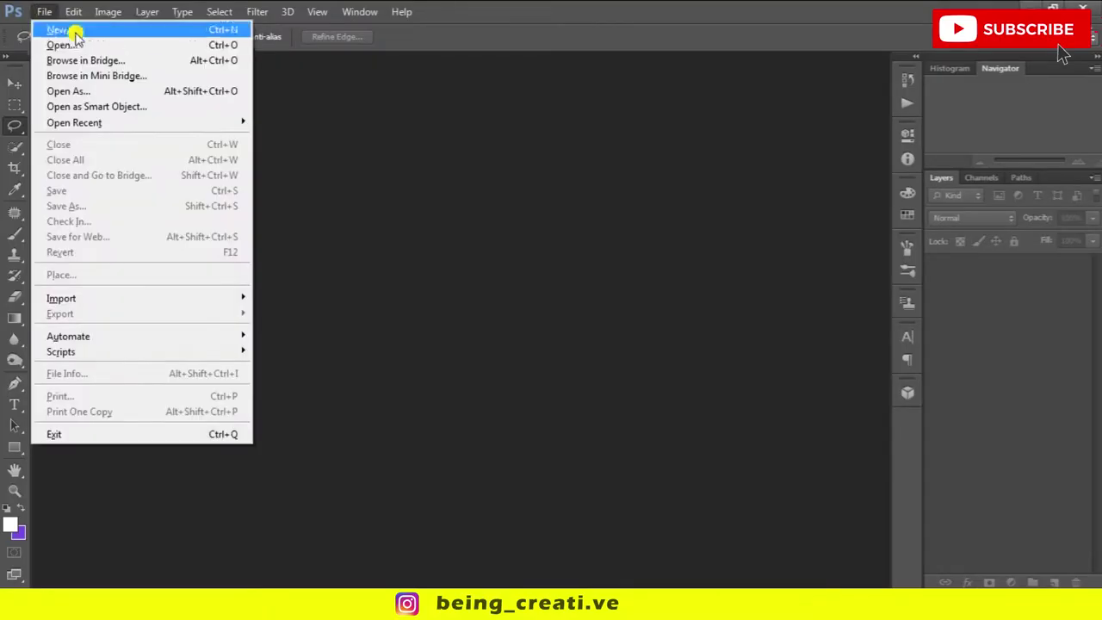
Start a new blank document from the File > New dialog.
{"action": "left_click", "coordinate": [74, 29]}
{"action": "left_click", "coordinate": [603, 285]}
Create the 2000×2500 px, 150 ppi document named milkyway.
{"action": "left_click", "coordinate": [615, 313]}
{"action": "double_click", "coordinate": [505, 142]}
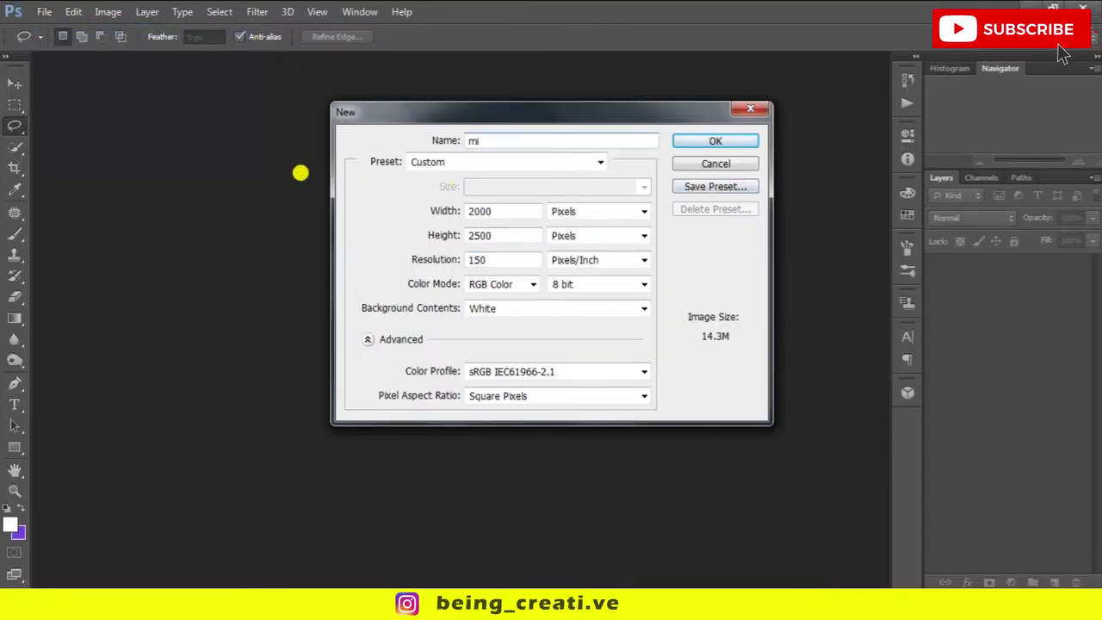
{"action": "type", "text": "ywa"}
{"action": "key", "text": "Return"}
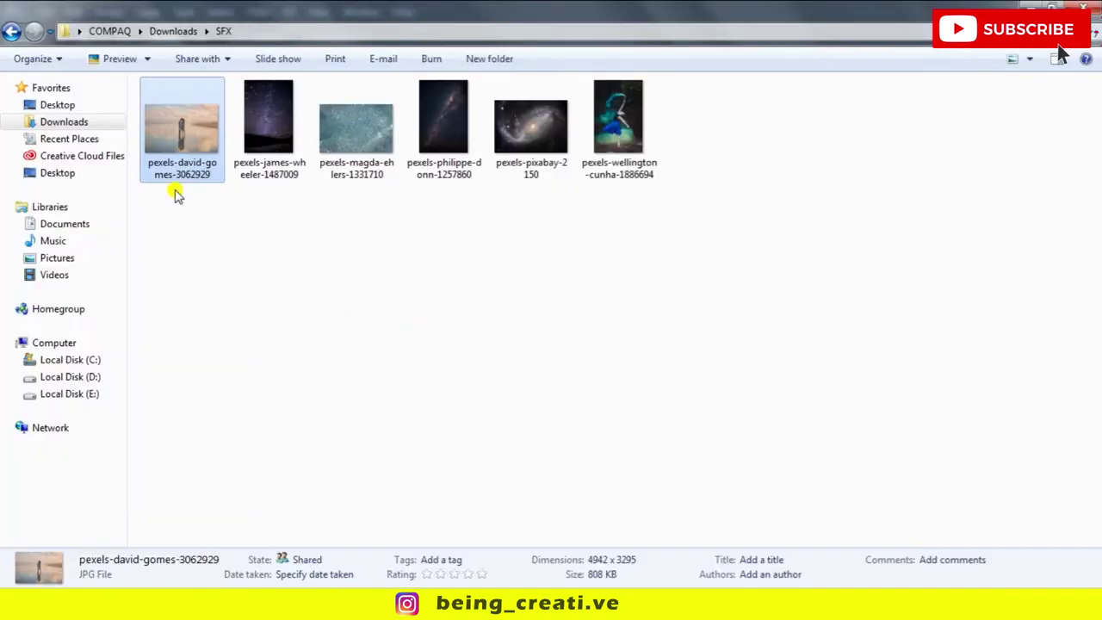
Place the beach couple photo and scale it up to fill the canvas.
{"action": "left_click_drag", "start_coordinate": [172, 198], "coordinate": [408, 314]}
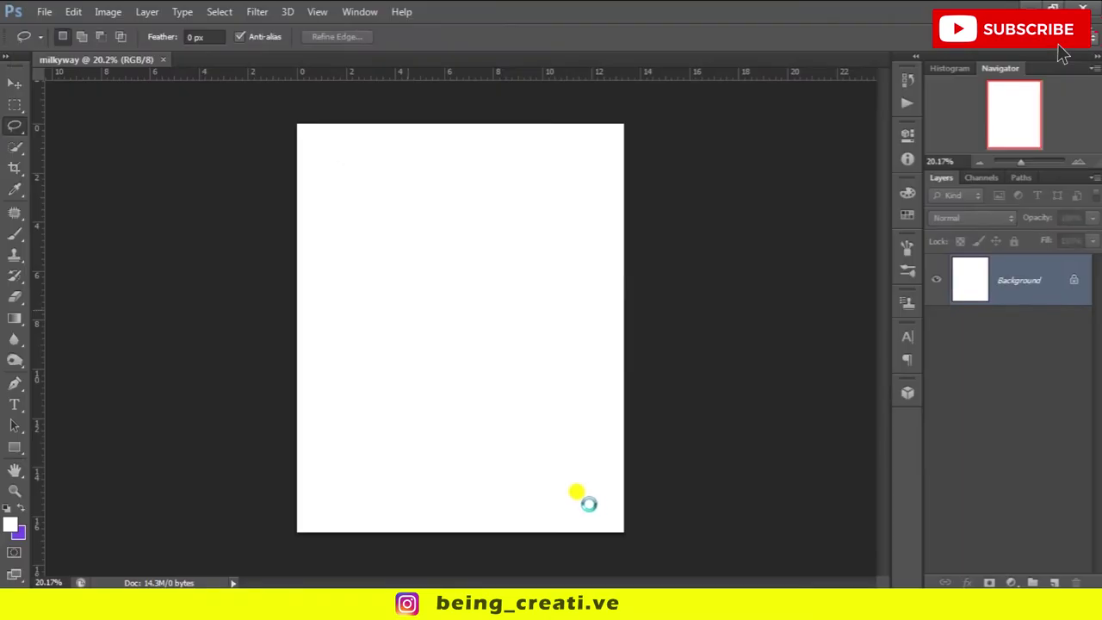
{"action": "left_click_drag", "start_coordinate": [623, 531], "coordinate": [759, 544]}
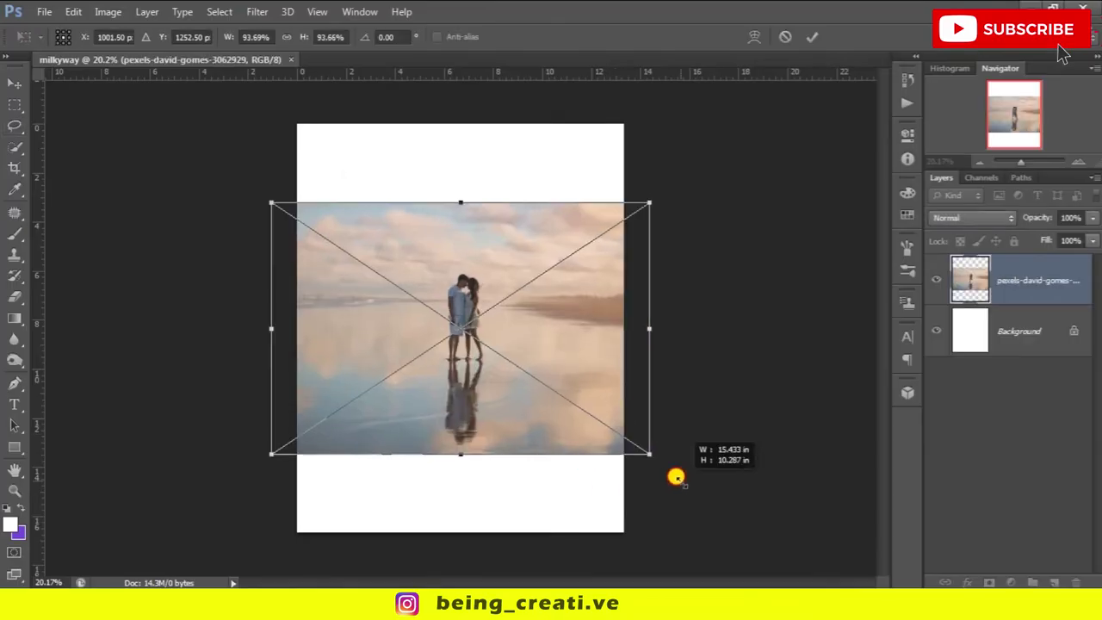
{"action": "left_click_drag", "start_coordinate": [649, 475], "coordinate": [766, 529]}
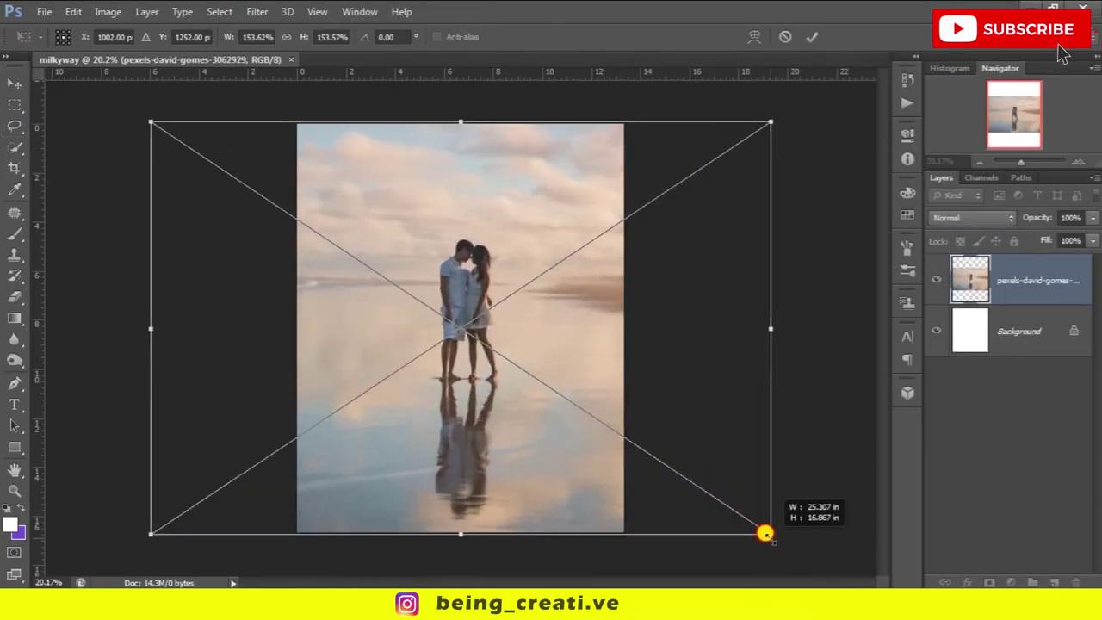
{"action": "left_click", "coordinate": [880, 37]}
Duplicate the beach photo layer and rasterize the copy.
{"action": "key", "text": "ctrl+j"}
{"action": "right_click", "coordinate": [1033, 284]}
{"action": "left_click", "coordinate": [946, 258]}
{"action": "left_click", "coordinate": [74, 11]}
{"action": "key", "text": "Escape"}
{"action": "scroll", "coordinate": [450, 307], "scroll_direction": "up", "scroll_amount": 1}
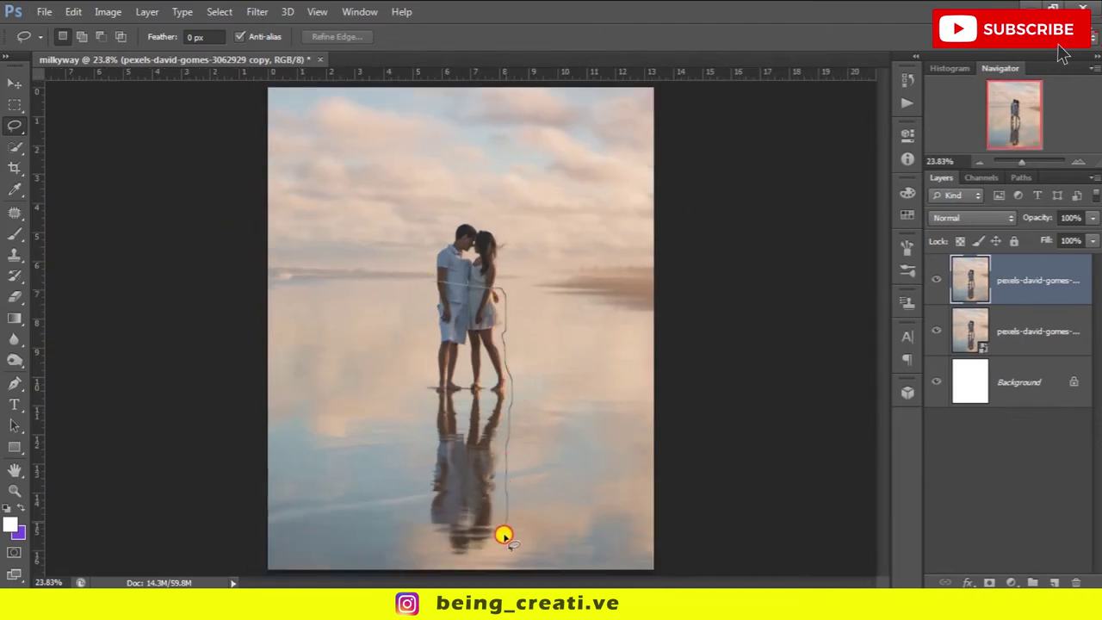
Lasso the couple's legs and reflection, Content-Aware fill them, then deselect.
{"action": "left_click_drag", "start_coordinate": [428, 289], "coordinate": [432, 285]}
{"action": "left_click", "coordinate": [73, 11]}
{"action": "left_click", "coordinate": [95, 199]}
{"action": "left_click", "coordinate": [755, 183]}
{"action": "left_click", "coordinate": [758, 223]}
{"action": "left_click", "coordinate": [859, 167]}
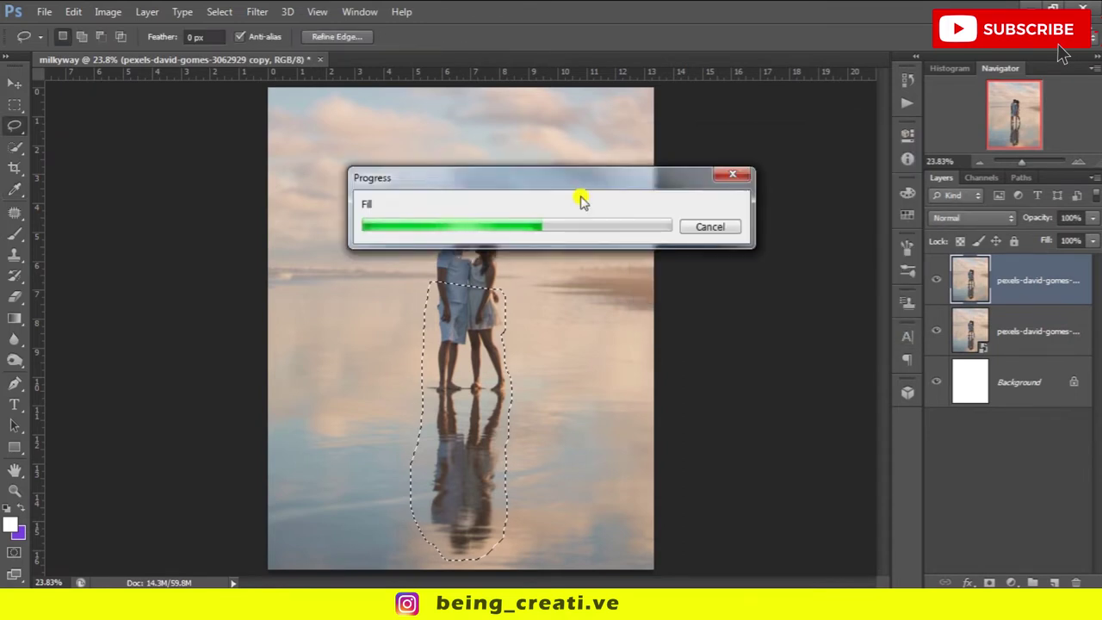
{"action": "key", "text": "ctrl+d"}
{"action": "key", "text": "s"}
{"action": "scroll", "coordinate": [529, 319], "scroll_direction": "up", "scroll_amount": 2}
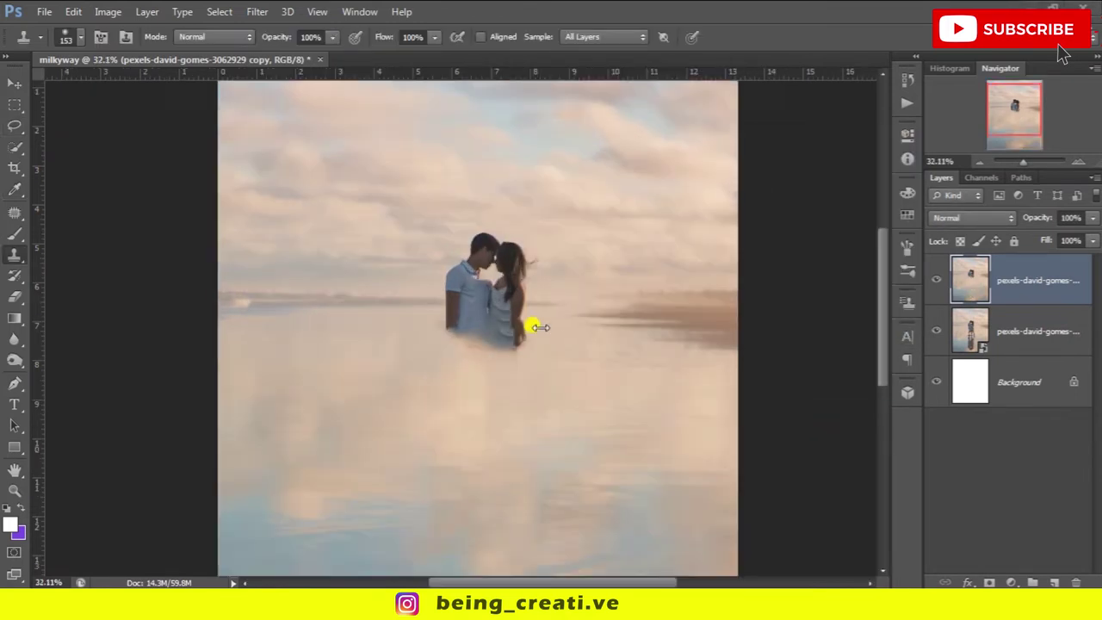
On a new layer, clone haze across the couple's torsos and below them.
{"action": "scroll", "coordinate": [491, 344], "scroll_direction": "up", "scroll_amount": 3}
{"action": "scroll", "coordinate": [491, 344], "scroll_direction": "up", "scroll_amount": 2}
{"action": "key", "text": "ctrl+shift+alt+n"}
{"action": "key", "text": "bracketleft"}
{"action": "key", "text": "bracketleft"}
{"action": "key", "text": "bracketleft"}
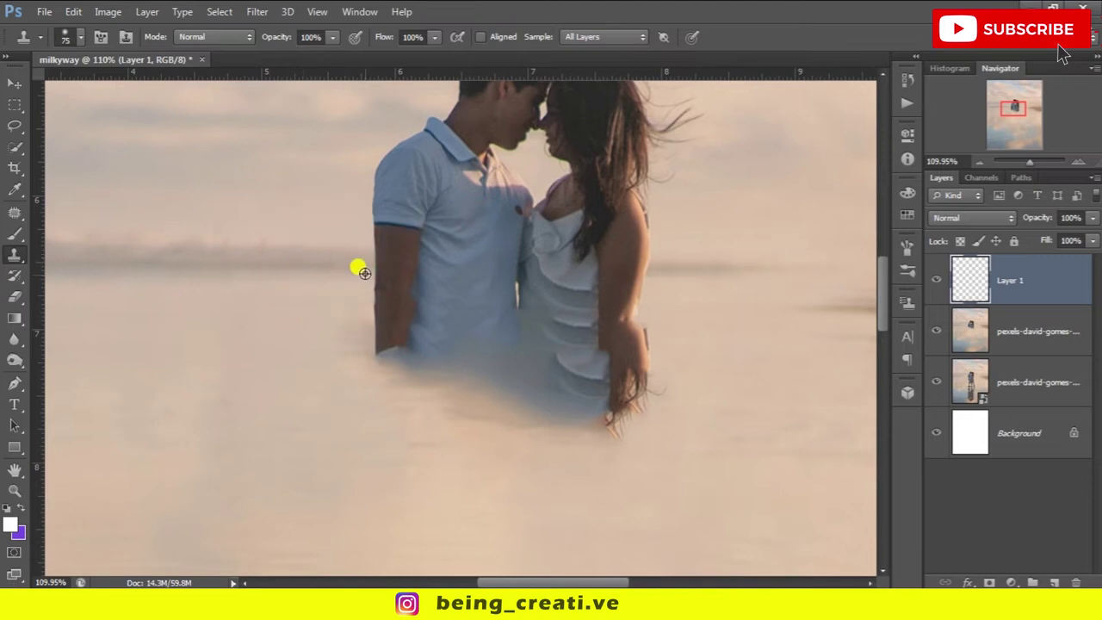
{"action": "scroll", "coordinate": [362, 284], "scroll_direction": "up", "scroll_amount": 2}
{"action": "mouse_move", "coordinate": [348, 255]}
{"action": "left_mouse_down"}
{"action": "mouse_move", "coordinate": [686, 303]}
{"action": "mouse_move", "coordinate": [559, 258]}
{"action": "mouse_move", "coordinate": [509, 263]}
{"action": "left_mouse_up"}
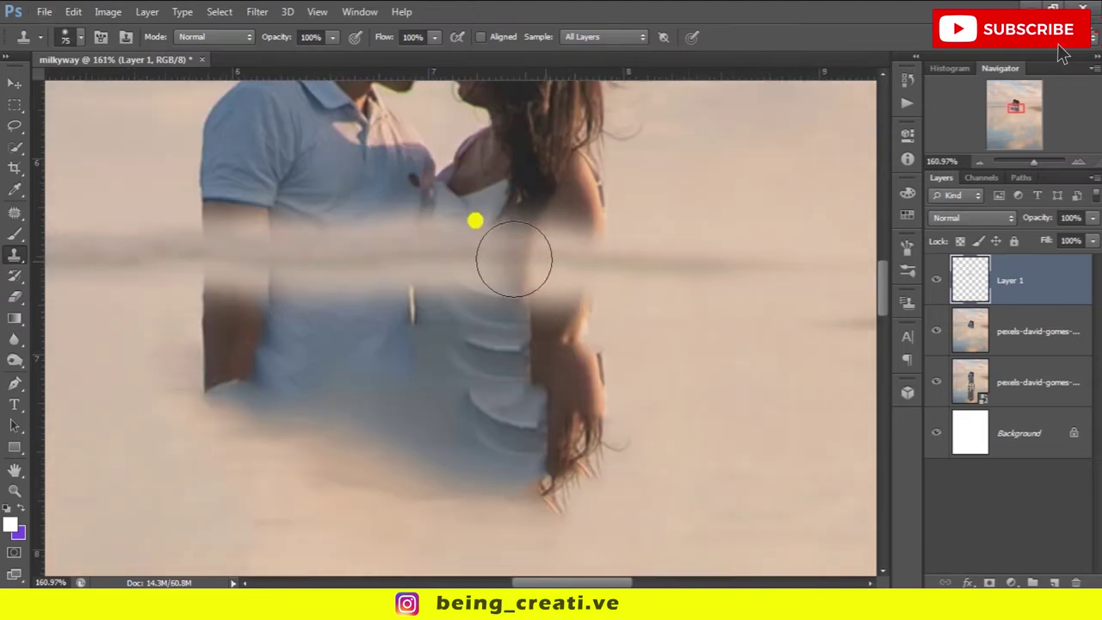
{"action": "scroll", "coordinate": [509, 263], "scroll_direction": "down", "scroll_amount": 2}
{"action": "mouse_move", "coordinate": [422, 349]}
{"action": "left_mouse_down"}
{"action": "mouse_move", "coordinate": [577, 388]}
{"action": "mouse_move", "coordinate": [659, 379]}
{"action": "mouse_move", "coordinate": [706, 396]}
{"action": "left_mouse_up"}
Clone over the remaining torsos and dark heads with a smaller brush.
{"action": "key", "text": "bracketleft"}
{"action": "key", "text": "bracketleft"}
{"action": "key", "text": "bracketleft"}
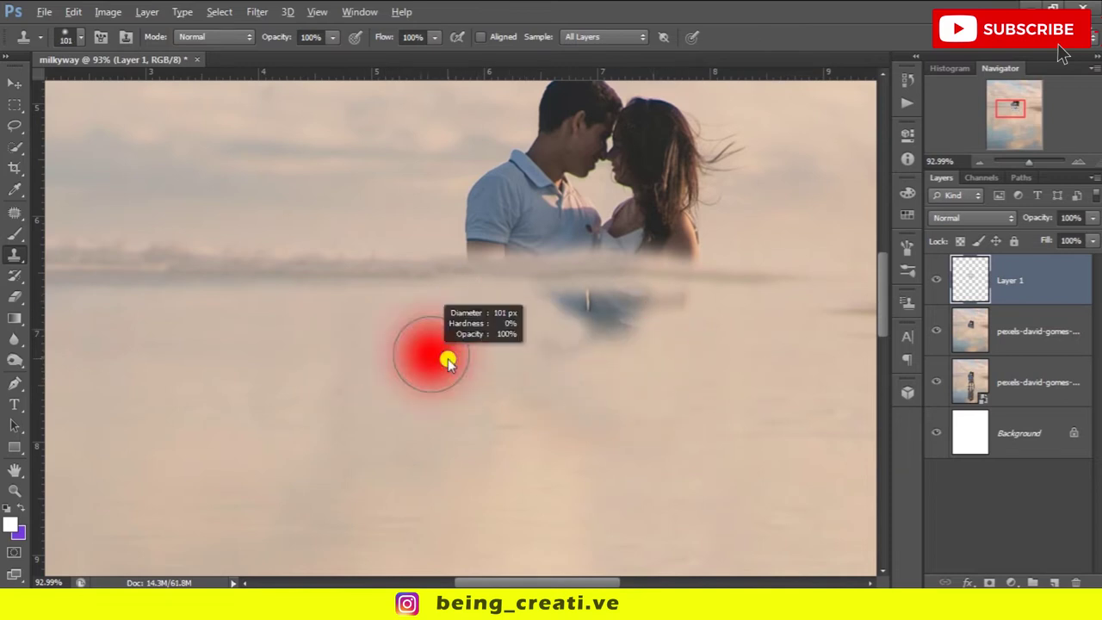
{"action": "left_click_drag", "start_coordinate": [551, 309], "coordinate": [634, 359]}
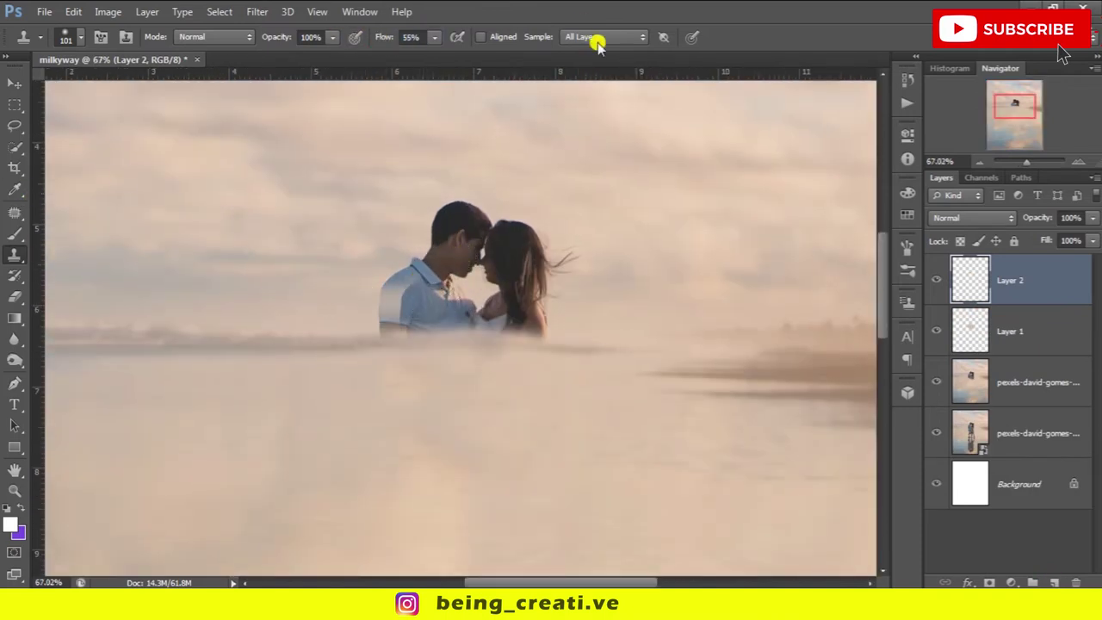
{"action": "mouse_move", "coordinate": [294, 276]}
{"action": "left_mouse_down"}
{"action": "mouse_move", "coordinate": [315, 295]}
{"action": "mouse_move", "coordinate": [571, 295]}
{"action": "mouse_move", "coordinate": [413, 209]}
{"action": "mouse_move", "coordinate": [454, 216]}
{"action": "left_mouse_up"}
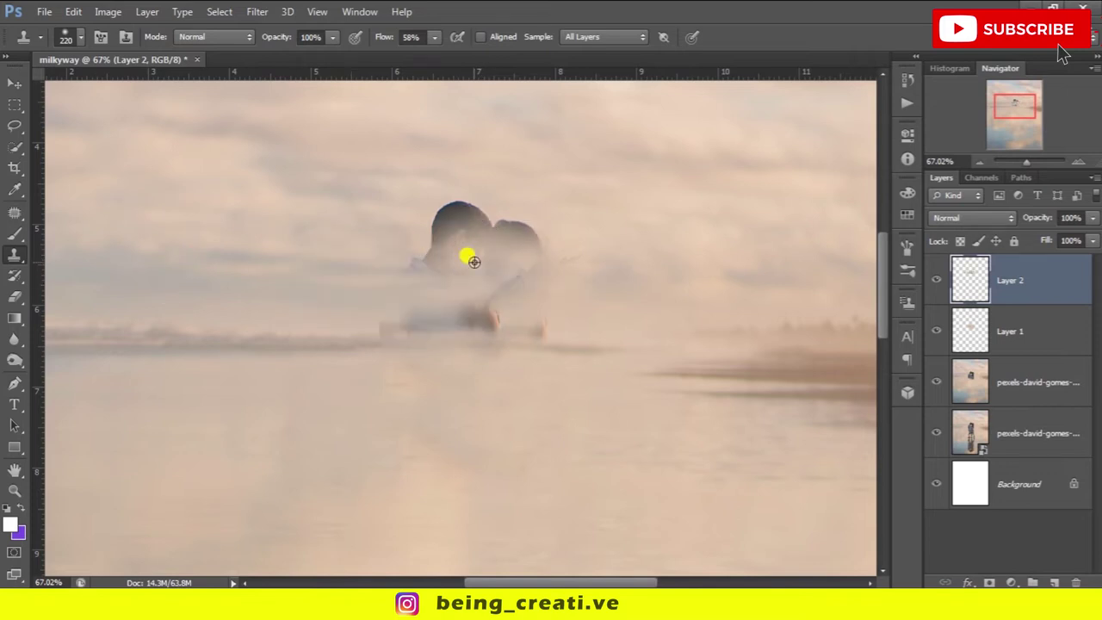
{"action": "mouse_move", "coordinate": [696, 252]}
{"action": "left_mouse_down"}
{"action": "mouse_move", "coordinate": [711, 209]}
{"action": "mouse_move", "coordinate": [719, 255]}
{"action": "left_mouse_up"}
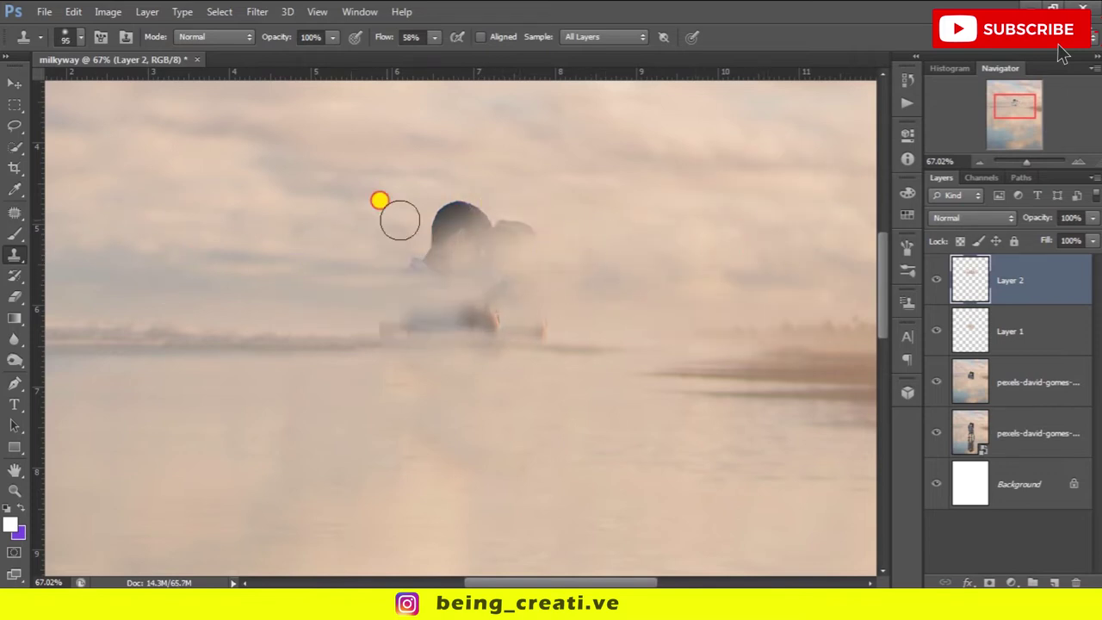
{"action": "mouse_move", "coordinate": [258, 269]}
{"action": "left_mouse_down"}
{"action": "mouse_move", "coordinate": [516, 241]}
{"action": "mouse_move", "coordinate": [348, 259]}
{"action": "left_mouse_up"}
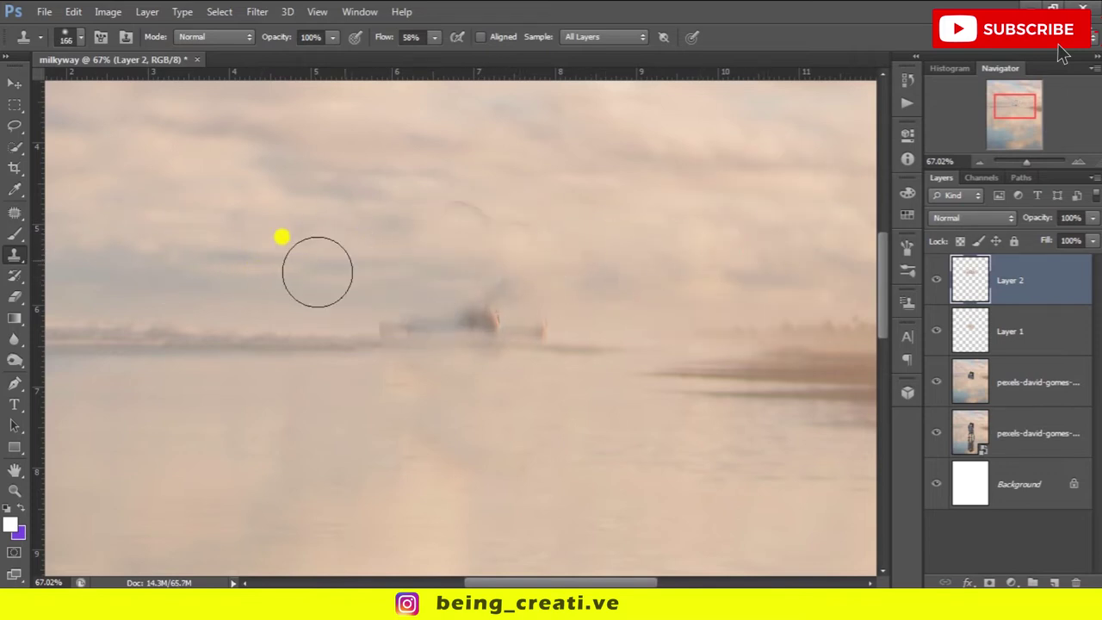
{"action": "key", "text": "bracketleft"}
{"action": "key", "text": "bracketleft"}
{"action": "left_click_drag", "start_coordinate": [586, 327], "coordinate": [505, 318]}
{"action": "left_click_drag", "start_coordinate": [585, 274], "coordinate": [457, 279]}
Check the cleanup at full view and select the retouch and photo layers together.
{"action": "key", "text": "ctrl+0"}
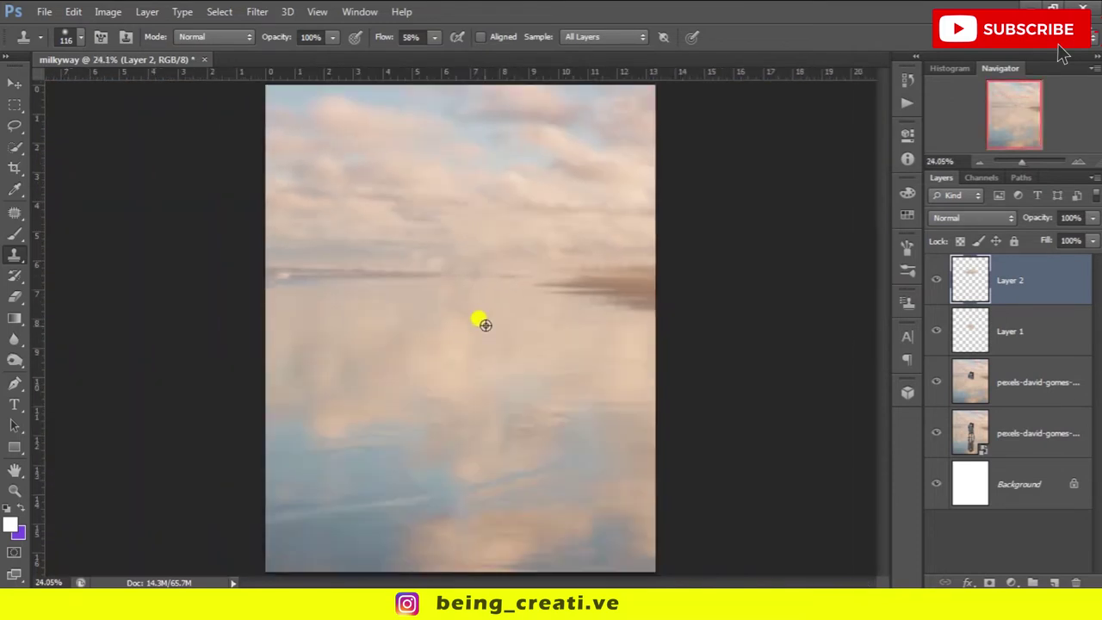
{"action": "key", "text": "ctrl+plus"}
{"action": "key", "text": "ctrl+plus"}
{"action": "key", "text": "ctrl+plus"}
{"action": "key", "text": "ctrl+0"}
{"action": "scroll", "coordinate": [534, 373], "scroll_direction": "up", "scroll_amount": 3}
{"action": "left_click", "coordinate": [1008, 331]}
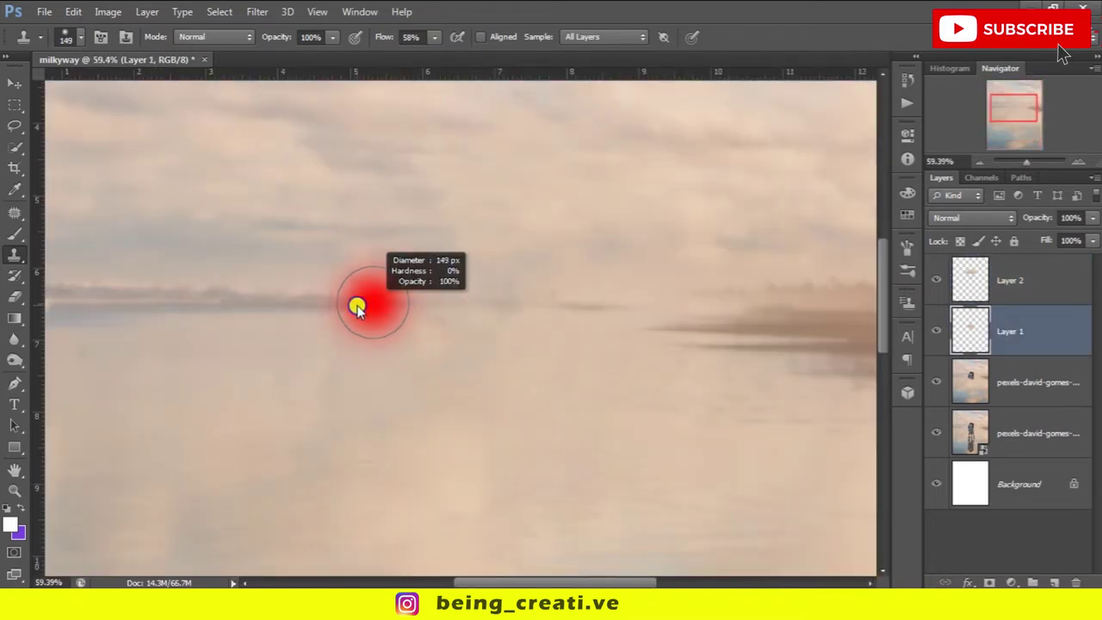
{"action": "key", "text": "alt+bracketright"}
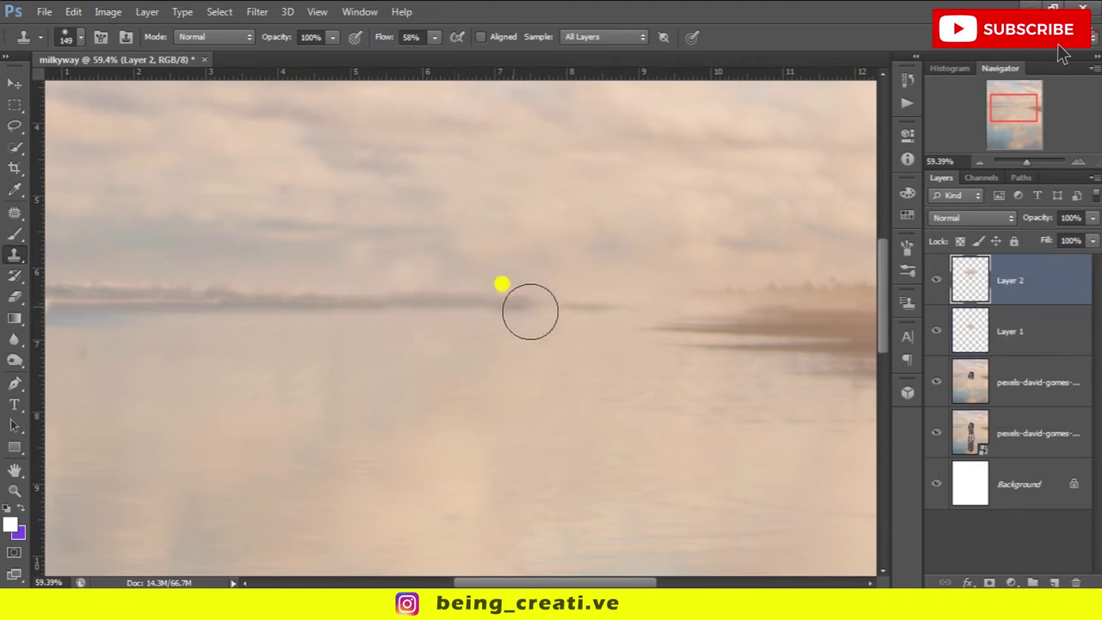
{"action": "scroll", "coordinate": [497, 279], "scroll_direction": "down", "scroll_amount": 4}
{"action": "scroll", "coordinate": [558, 332], "scroll_direction": "up", "scroll_amount": 1}
{"action": "scroll", "coordinate": [462, 278], "scroll_direction": "down", "scroll_amount": 1}
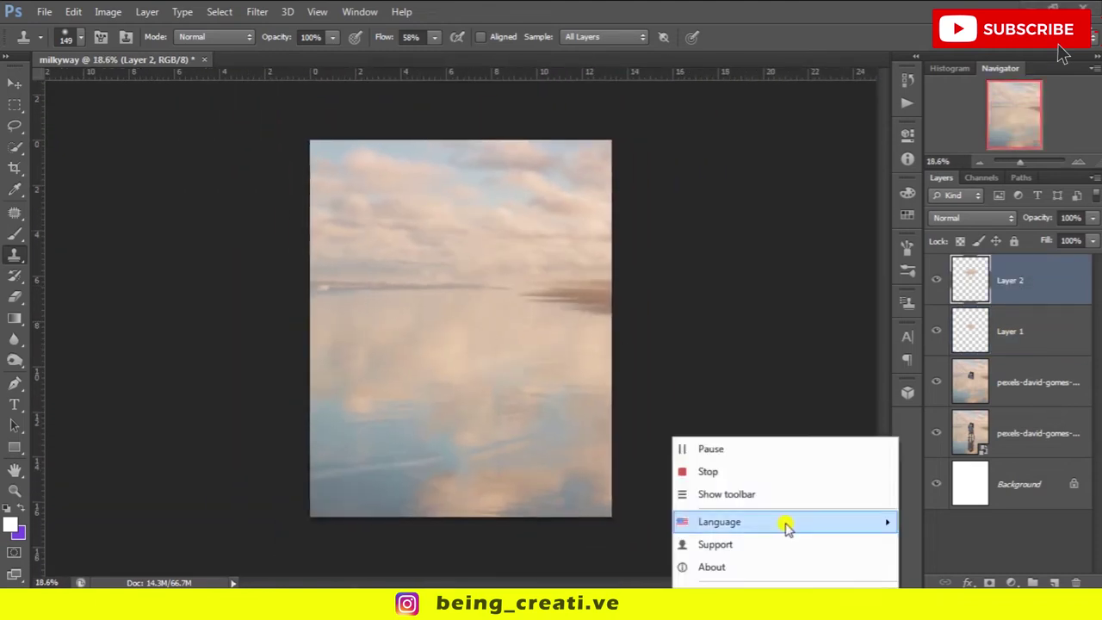
{"action": "left_click", "coordinate": [1025, 436], "text": "shift"}
Stamp visible into Layer 3, group the originals into Group 1, and lock Layer 3.
{"action": "key", "text": "ctrl+alt+shift+e"}
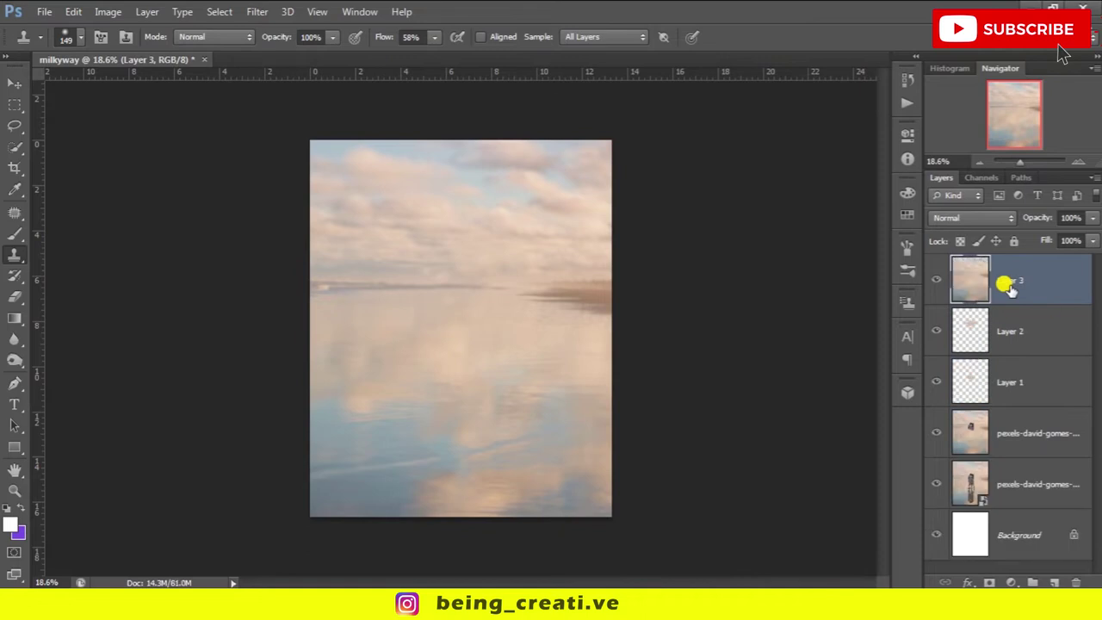
{"action": "key", "text": "ctrl+g"}
{"action": "left_click", "coordinate": [1012, 280]}
{"action": "left_click", "coordinate": [1013, 241]}
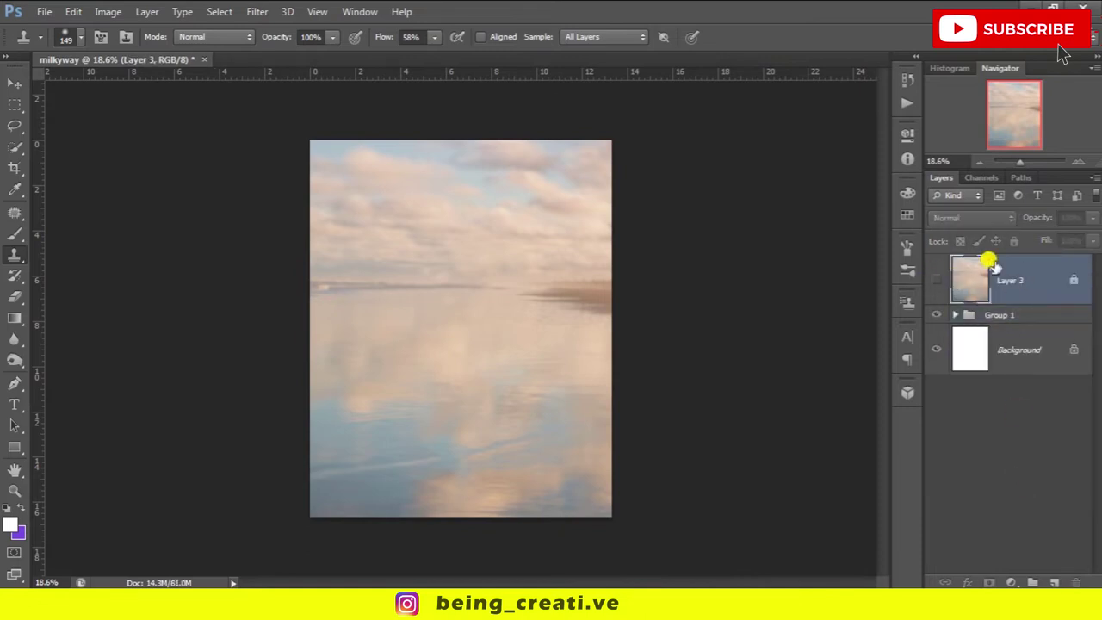
{"action": "scroll", "coordinate": [567, 316], "scroll_direction": "up", "scroll_amount": 1}
{"action": "scroll", "coordinate": [567, 316], "scroll_direction": "up", "scroll_amount": 2}
{"action": "scroll", "coordinate": [607, 317], "scroll_direction": "down", "scroll_amount": 2}
Add a darkening Curves and a clipped Hue/Saturation adjustment above Layer 3.
{"action": "left_click", "coordinate": [1011, 582]}
{"action": "left_click_drag", "start_coordinate": [777, 288], "coordinate": [784, 296]}
{"action": "left_click", "coordinate": [862, 124]}
{"action": "left_click", "coordinate": [768, 310]}
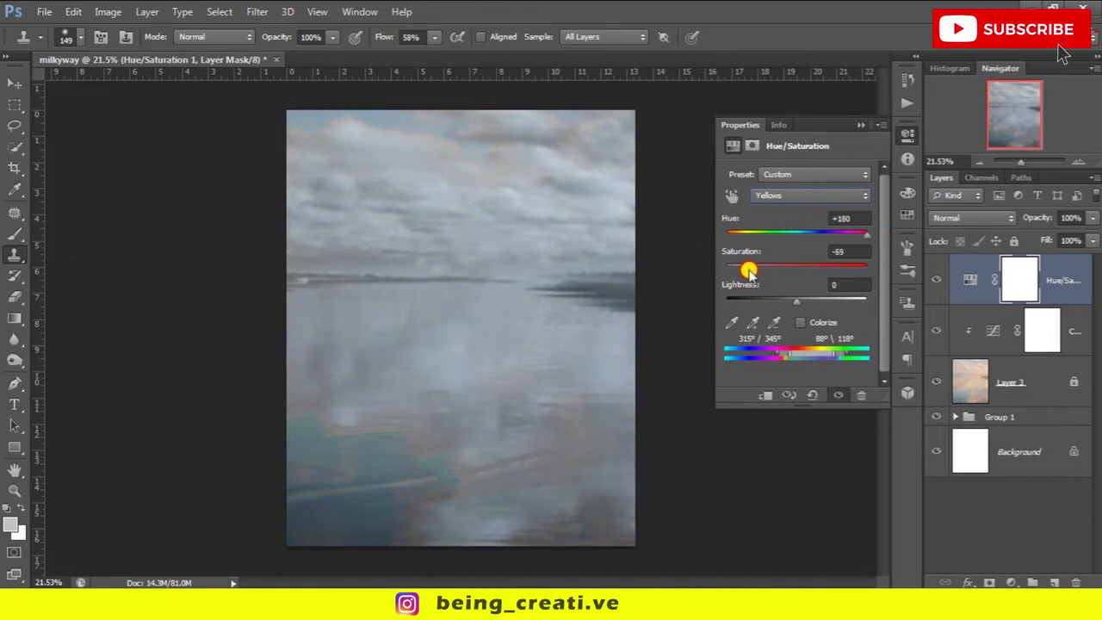
{"action": "key", "text": "ctrl+alt+g"}
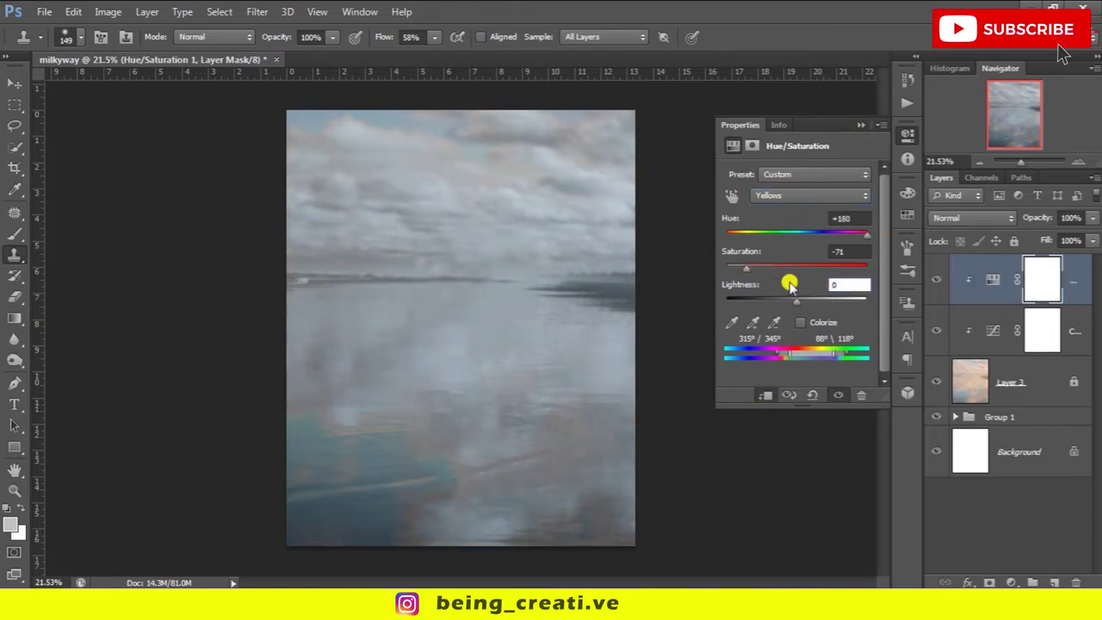
Add a clipped Color Balance shifting midtones and highlights toward cyan.
{"action": "left_click", "coordinate": [1012, 582]}
{"action": "left_click", "coordinate": [921, 399]}
{"action": "left_click", "coordinate": [764, 394]}
{"action": "left_click_drag", "start_coordinate": [782, 215], "coordinate": [767, 218]}
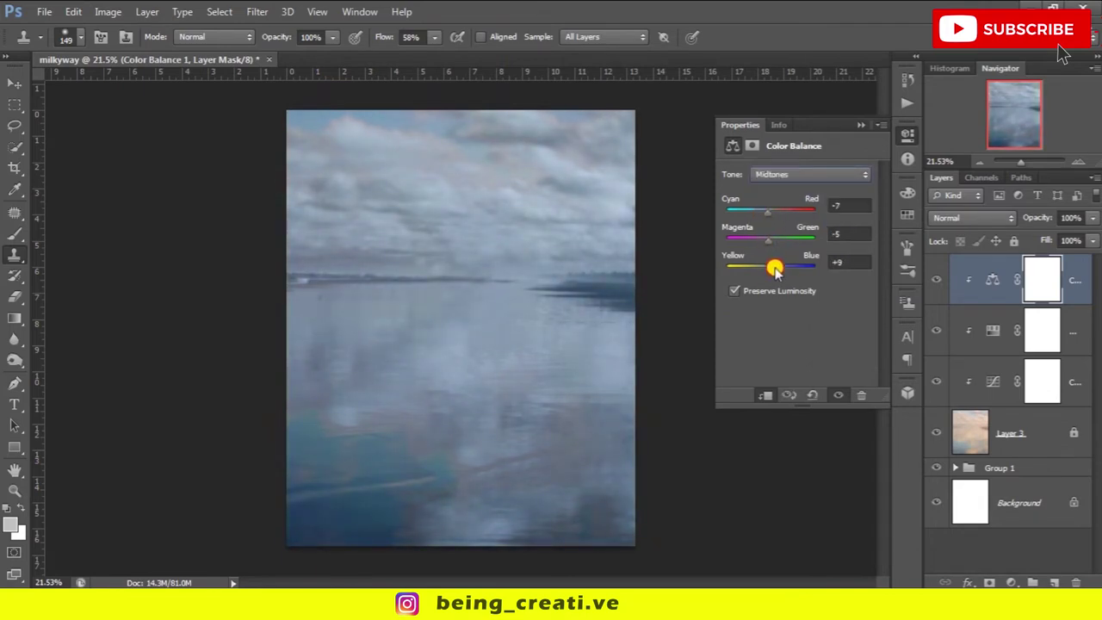
{"action": "left_click_drag", "start_coordinate": [784, 221], "coordinate": [765, 216]}
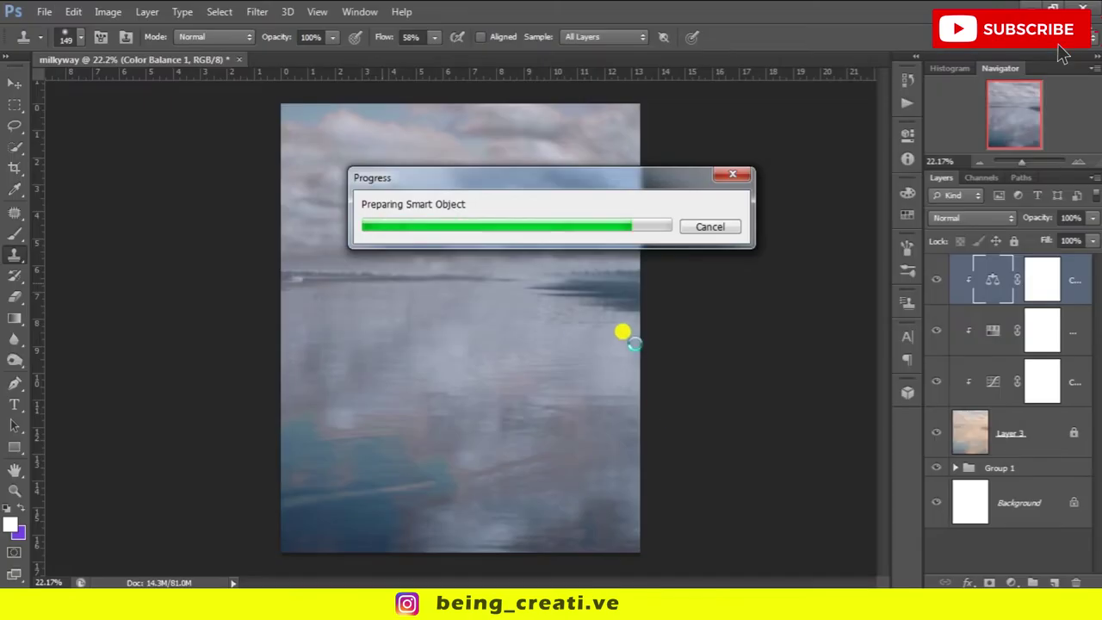
Flip the star photo vertically and rotate it a quarter turn.
{"action": "right_click", "coordinate": [586, 344]}
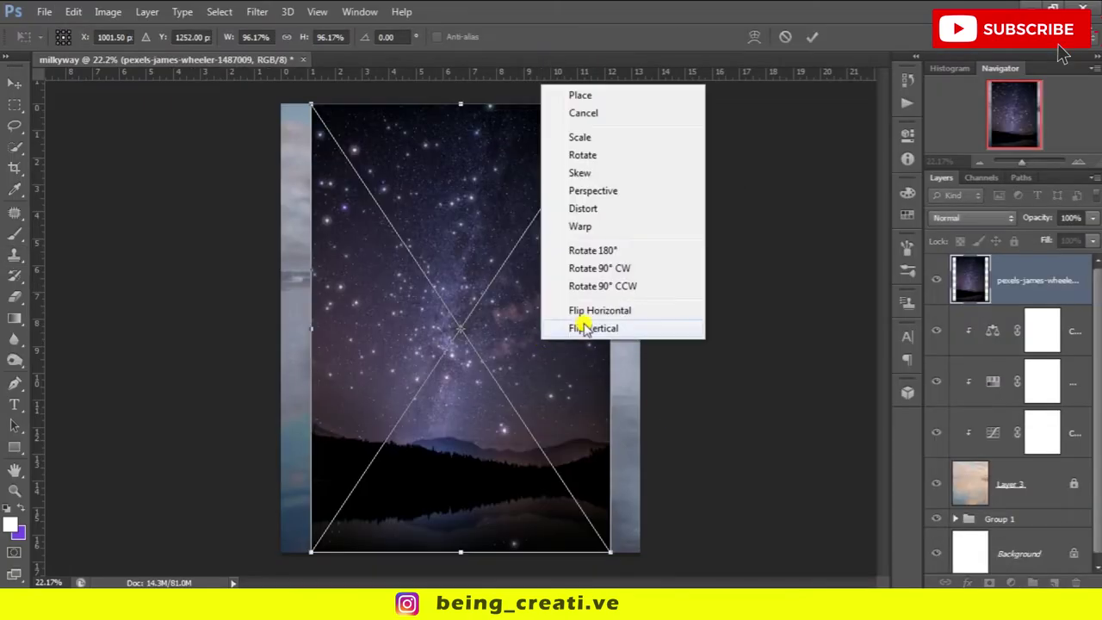
{"action": "left_click", "coordinate": [580, 325]}
{"action": "right_click", "coordinate": [566, 324]}
{"action": "left_click", "coordinate": [603, 551]}
{"action": "right_click", "coordinate": [594, 155]}
{"action": "left_click", "coordinate": [590, 396]}
{"action": "right_click", "coordinate": [535, 351]}
{"action": "left_click", "coordinate": [615, 292]}
Rotate the star photo two more quarter turns, move it up, enlarge, and commit.
{"action": "right_click", "coordinate": [593, 556]}
{"action": "left_click", "coordinate": [660, 500]}
{"action": "right_click", "coordinate": [511, 384]}
{"action": "left_click", "coordinate": [580, 315]}
{"action": "mouse_move", "coordinate": [687, 344]}
{"action": "left_mouse_down"}
{"action": "mouse_move", "coordinate": [606, 290]}
{"action": "mouse_move", "coordinate": [608, 249]}
{"action": "mouse_move", "coordinate": [670, 287]}
{"action": "left_mouse_up"}
{"action": "key", "text": "Return"}
Set the star layer to Screen blend mode and squash it vertically.
{"action": "left_click", "coordinate": [973, 218]}
{"action": "left_click", "coordinate": [952, 164]}
{"action": "key", "text": "ctrl+t"}
{"action": "left_click_drag", "start_coordinate": [519, 349], "coordinate": [519, 327]}
{"action": "key", "text": "Return"}
Mask the stars along the horizon with a large black brush, then add Curves.
{"action": "left_click", "coordinate": [15, 234]}
{"action": "left_click", "coordinate": [80, 36]}
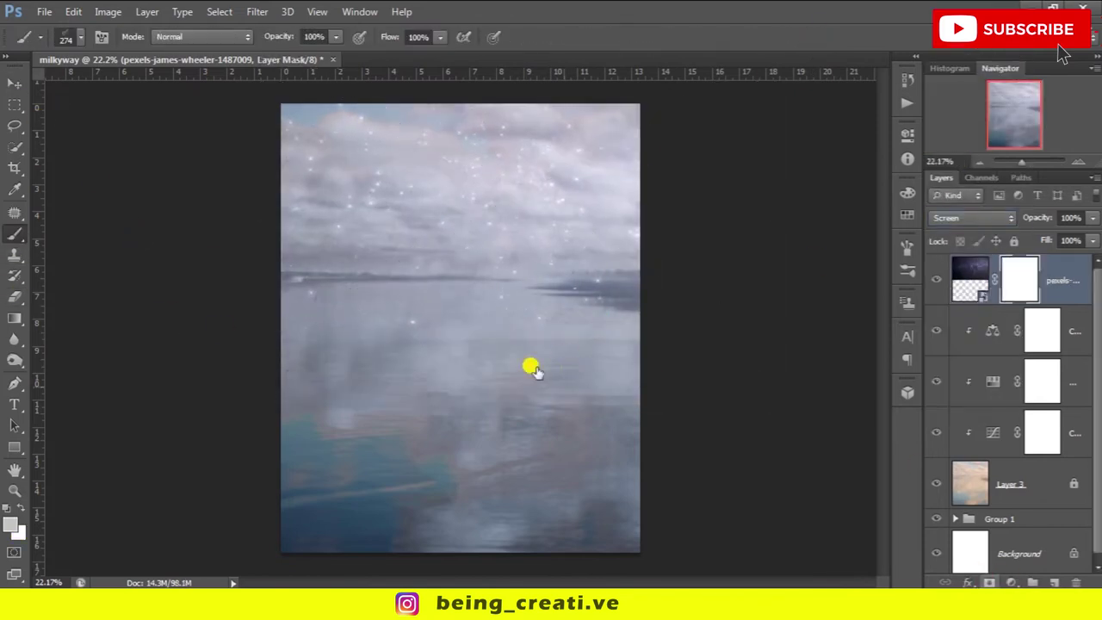
{"action": "left_click", "coordinate": [25, 164]}
{"action": "left_click", "coordinate": [10, 524]}
{"action": "left_click", "coordinate": [1060, 188]}
{"action": "left_click", "coordinate": [10, 524]}
{"action": "left_click", "coordinate": [1061, 164]}
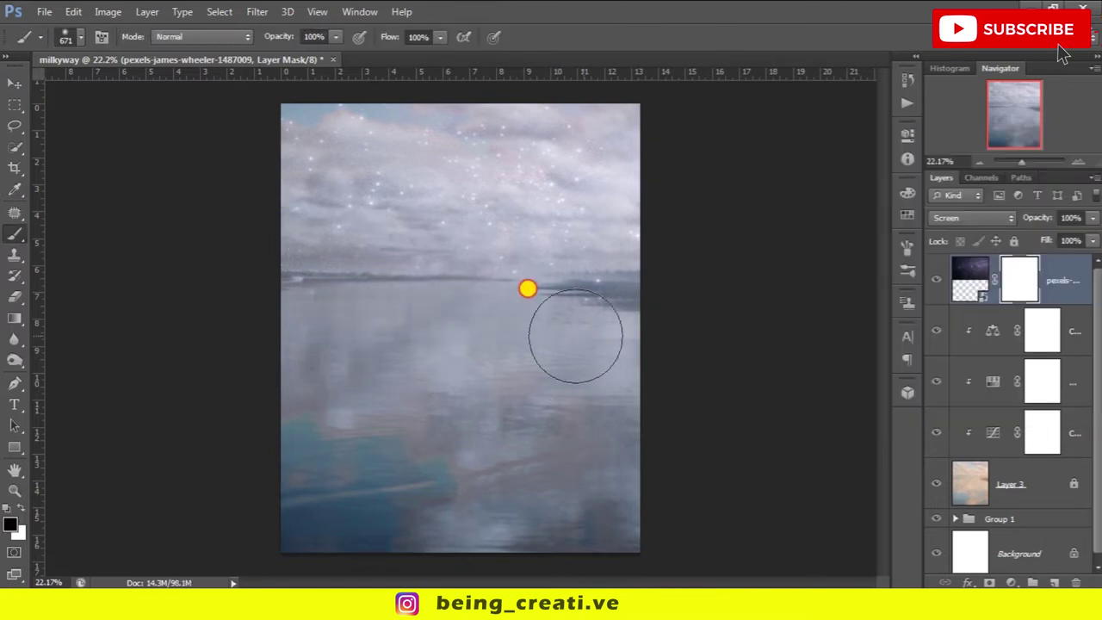
{"action": "left_click_drag", "start_coordinate": [527, 289], "coordinate": [142, 342]}
{"action": "key", "text": "ctrl+z"}
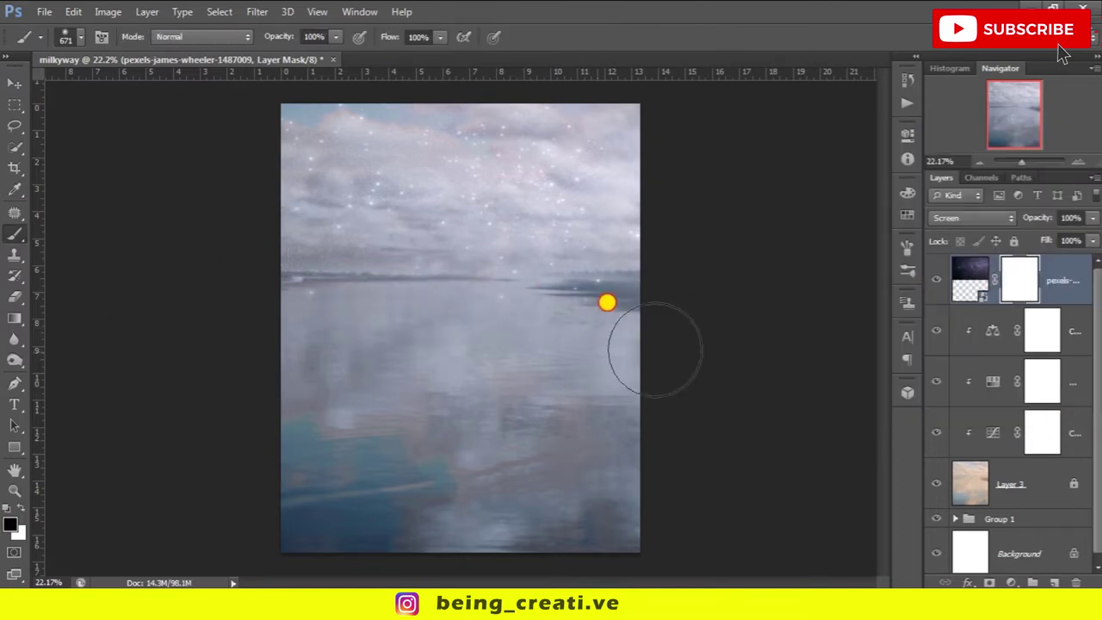
{"action": "left_click", "coordinate": [1011, 583]}
{"action": "left_click", "coordinate": [984, 336]}
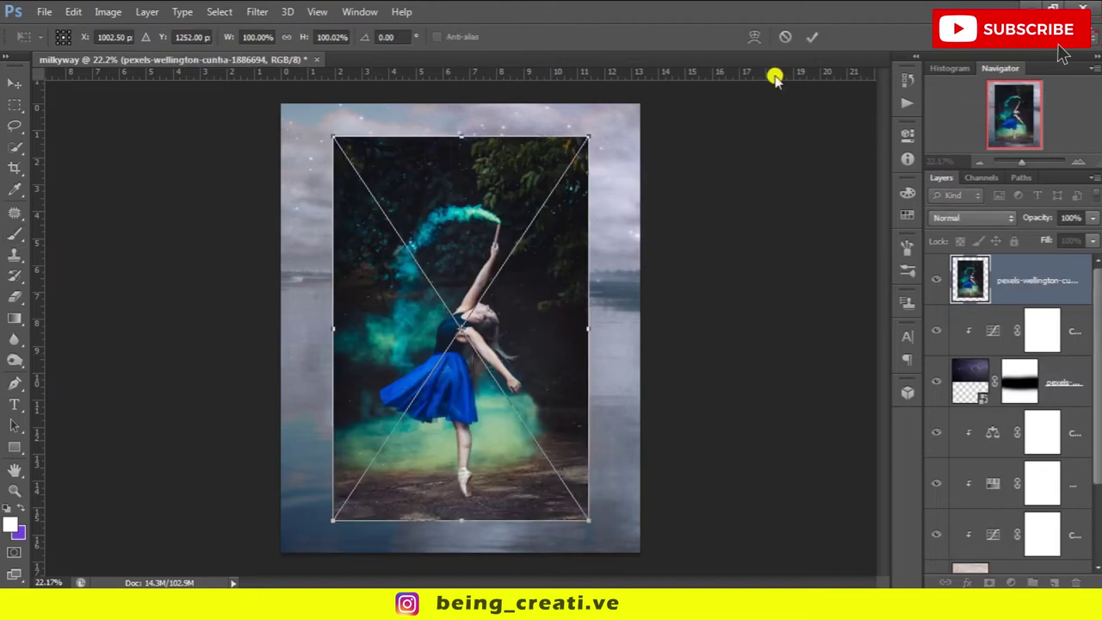
Trace the dancer with the Pen tool, curving around the pointe shoe and up her leg.
{"action": "key", "text": "p"}
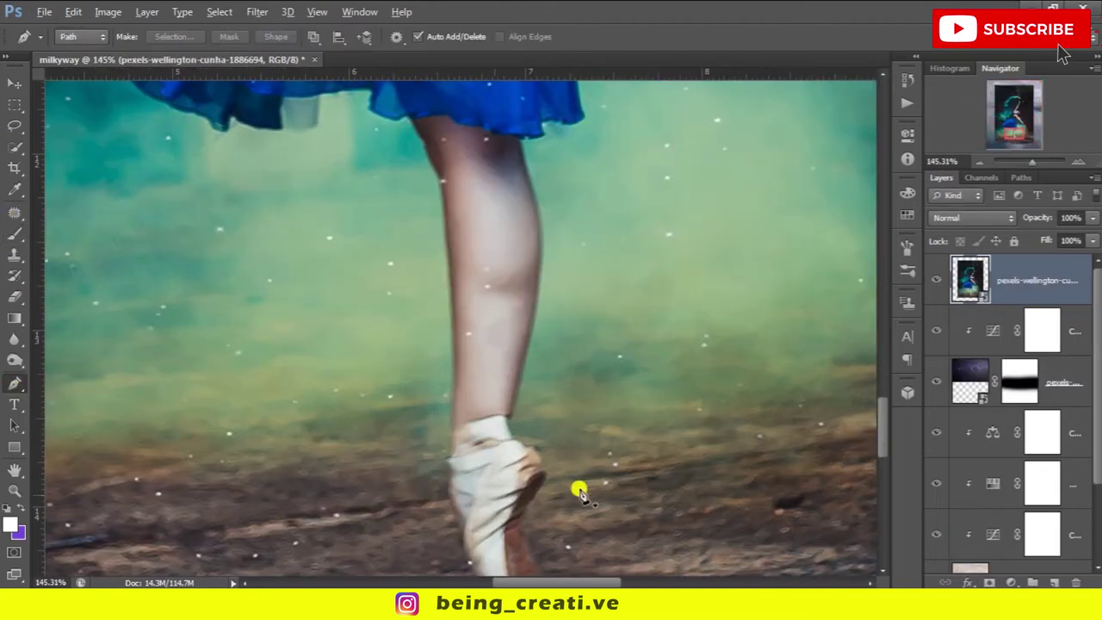
{"action": "scroll", "coordinate": [578, 485], "scroll_direction": "up", "scroll_amount": 5}
{"action": "left_click_drag", "start_coordinate": [482, 293], "coordinate": [558, 491]}
{"action": "scroll", "coordinate": [558, 492], "scroll_direction": "down", "scroll_amount": 2}
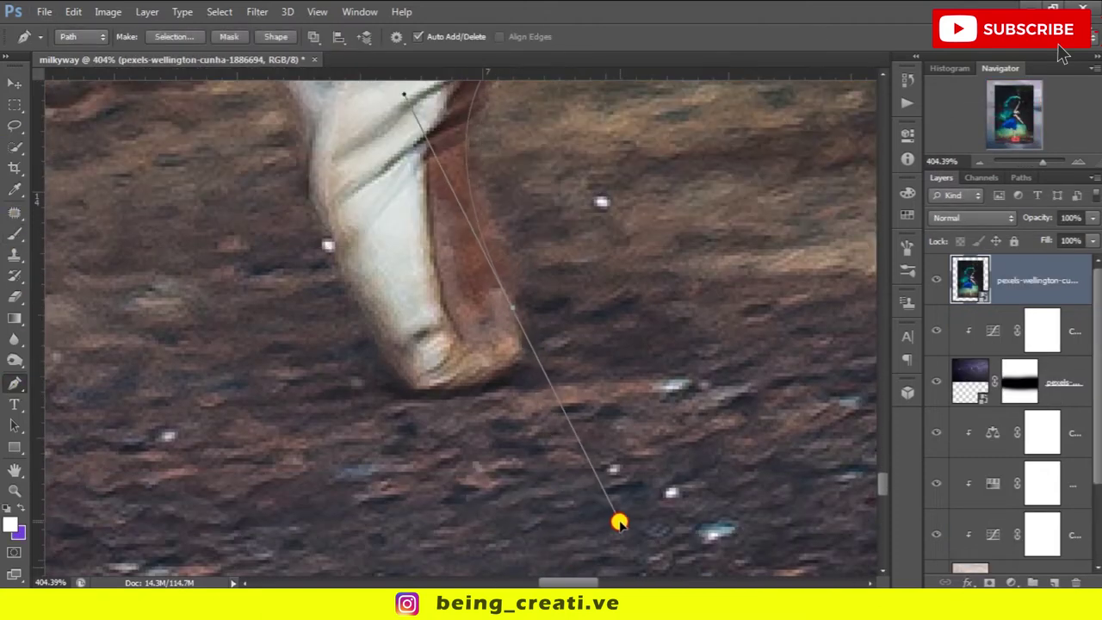
{"action": "scroll", "coordinate": [583, 418], "scroll_direction": "up", "scroll_amount": 2}
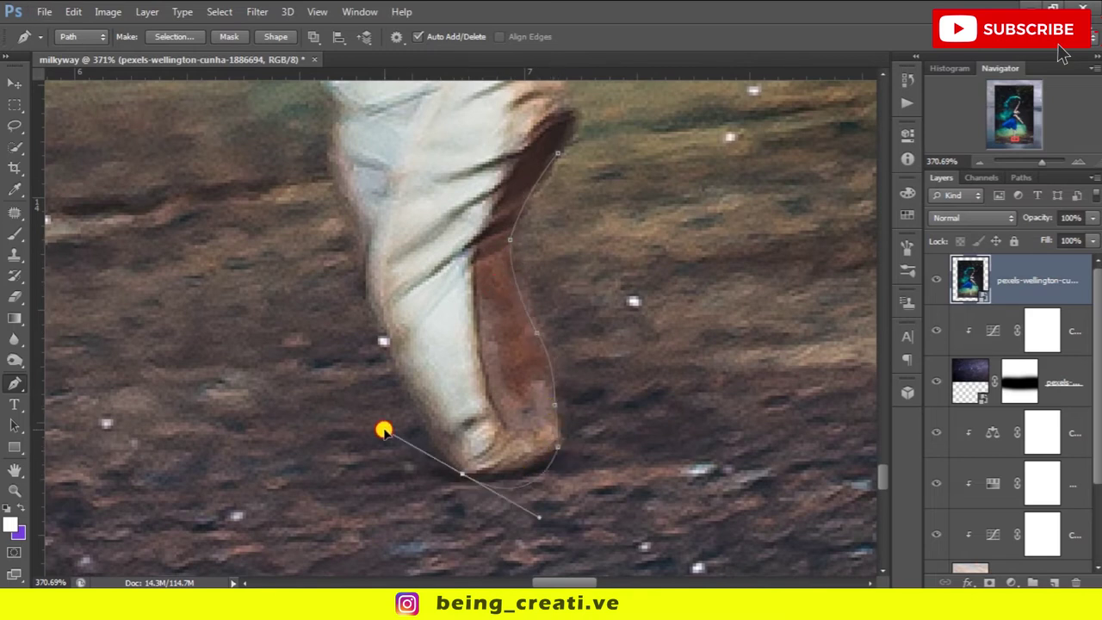
{"action": "scroll", "coordinate": [467, 370], "scroll_direction": "up", "scroll_amount": 2}
{"action": "scroll", "coordinate": [494, 332], "scroll_direction": "up", "scroll_amount": 3}
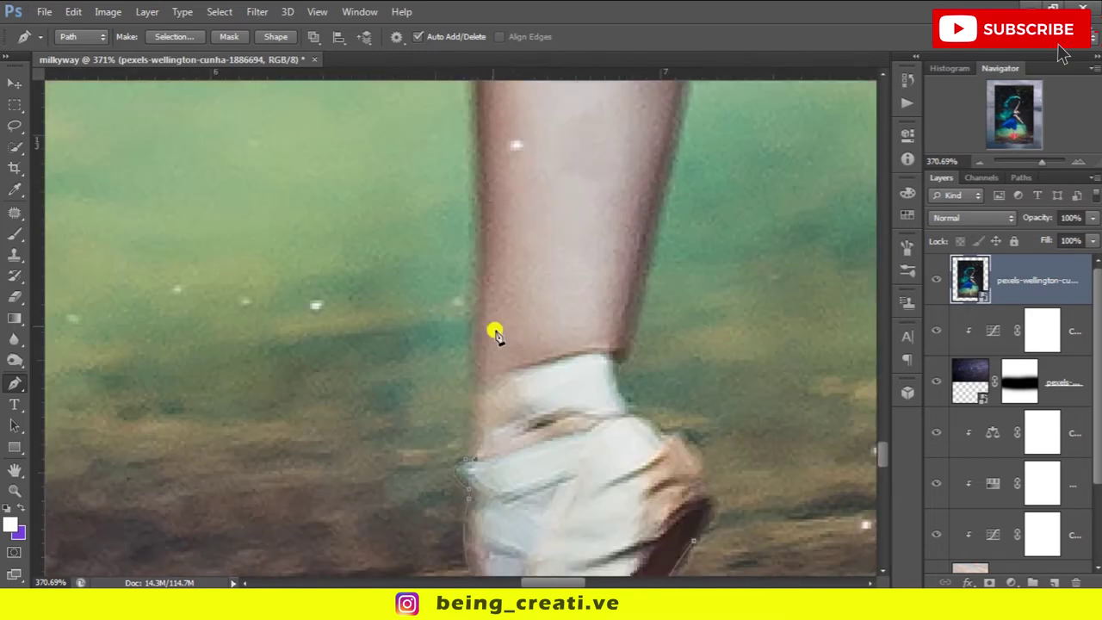
{"action": "scroll", "coordinate": [563, 197], "scroll_direction": "up", "scroll_amount": 2}
{"action": "scroll", "coordinate": [663, 362], "scroll_direction": "up", "scroll_amount": 3}
{"action": "left_click", "coordinate": [601, 239]}
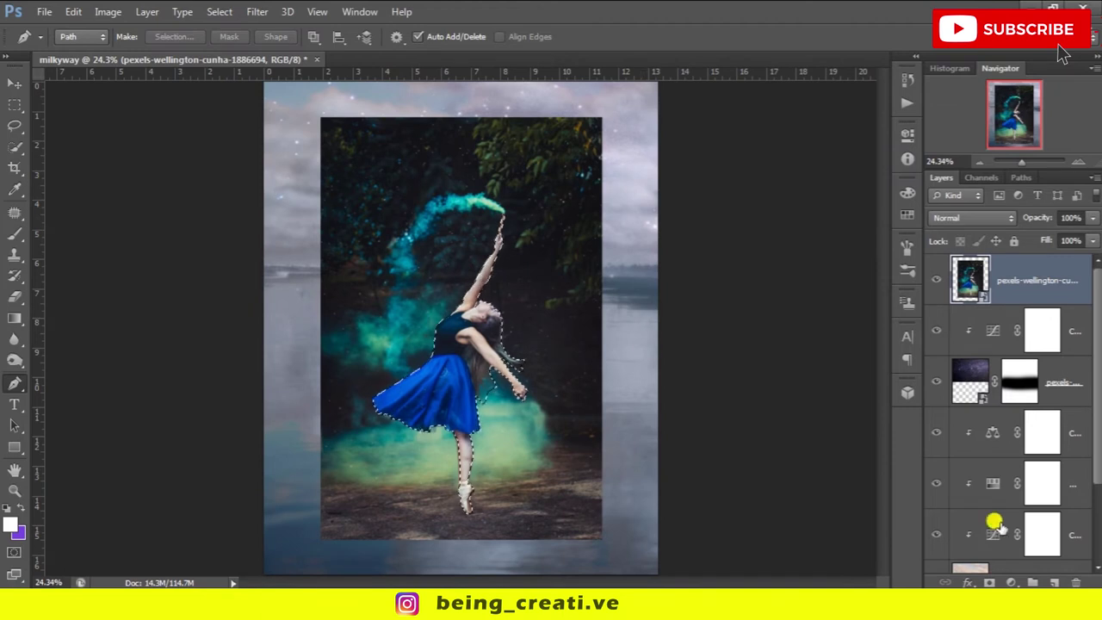
Mask the dancer layer and refine the mask edge around her hair and dress.
{"action": "left_click", "coordinate": [989, 583]}
{"action": "scroll", "coordinate": [468, 423], "scroll_direction": "up", "scroll_amount": 8}
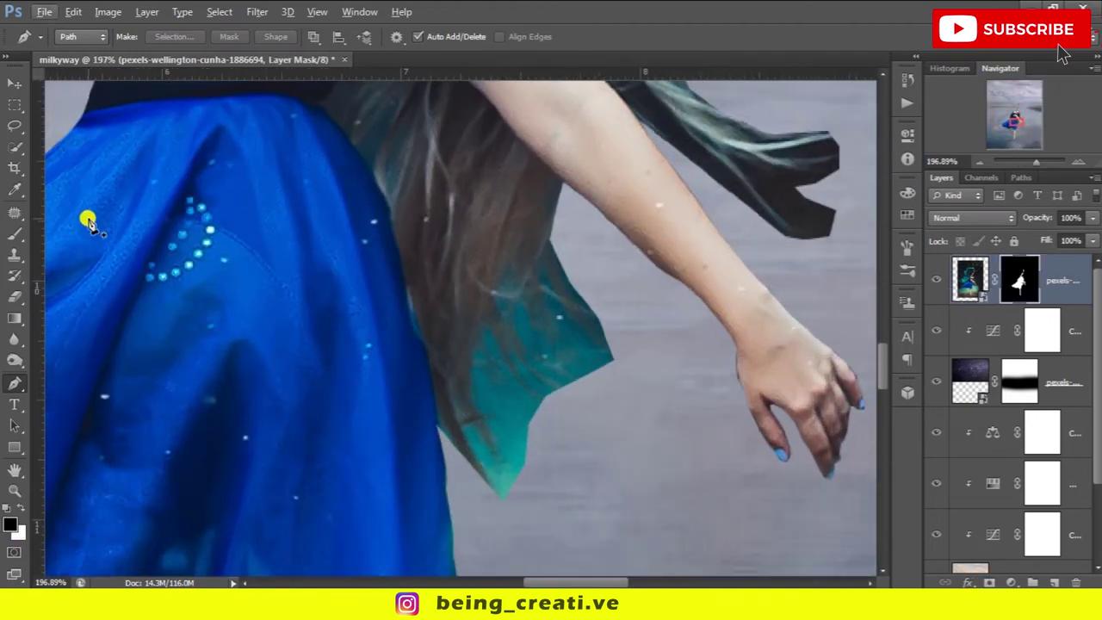
{"action": "key", "text": "alt+ctrl+r"}
{"action": "left_click_drag", "start_coordinate": [615, 319], "coordinate": [517, 216]}
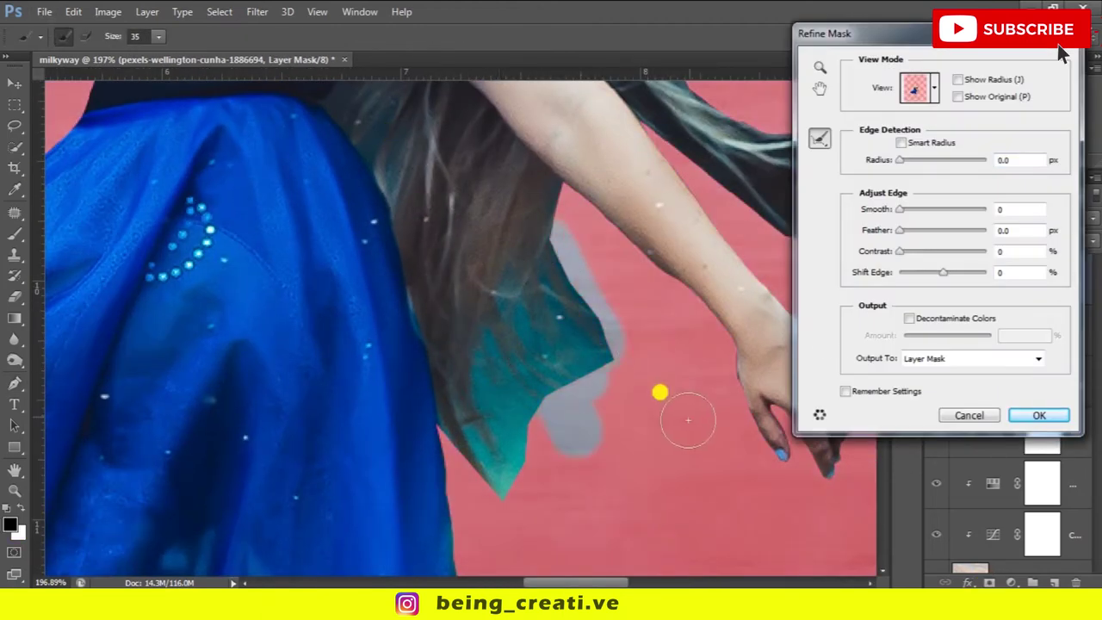
{"action": "left_click_drag", "start_coordinate": [659, 389], "coordinate": [491, 422]}
Refine the loose hair edge beside the dancer's arm.
{"action": "scroll", "coordinate": [546, 450], "scroll_direction": "up", "scroll_amount": 3}
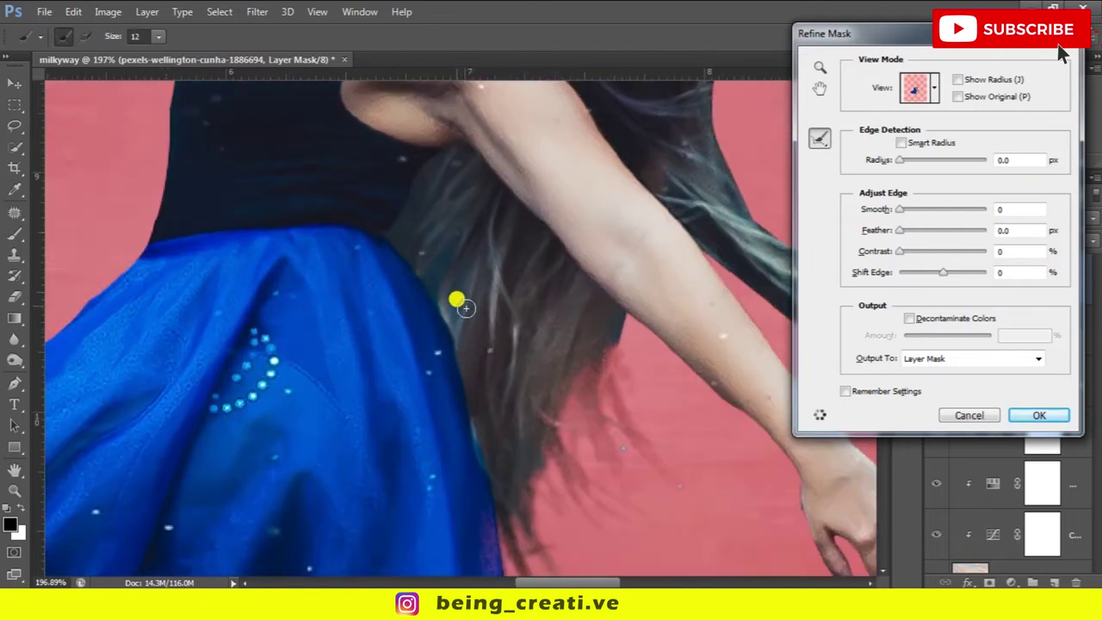
{"action": "scroll", "coordinate": [465, 300], "scroll_direction": "right", "scroll_amount": 5}
{"action": "scroll", "coordinate": [465, 300], "scroll_direction": "up", "scroll_amount": 2}
{"action": "left_click_drag", "start_coordinate": [558, 368], "coordinate": [521, 321]}
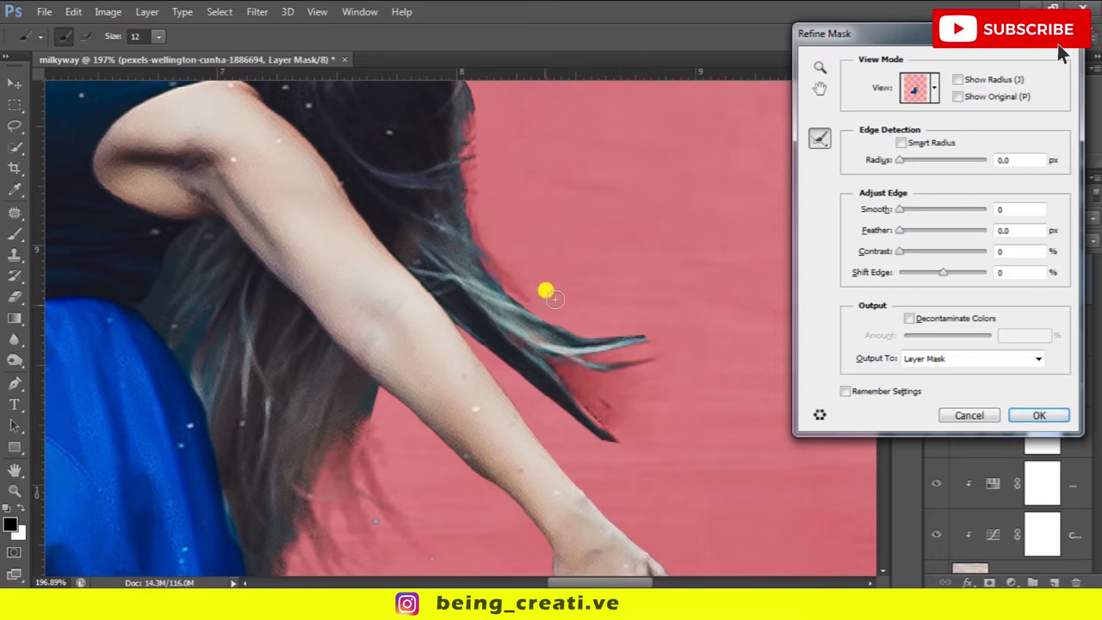
{"action": "scroll", "coordinate": [534, 224], "scroll_direction": "up", "scroll_amount": 3}
{"action": "scroll", "coordinate": [521, 189], "scroll_direction": "up", "scroll_amount": 1}
{"action": "scroll", "coordinate": [499, 276], "scroll_direction": "up", "scroll_amount": 2}
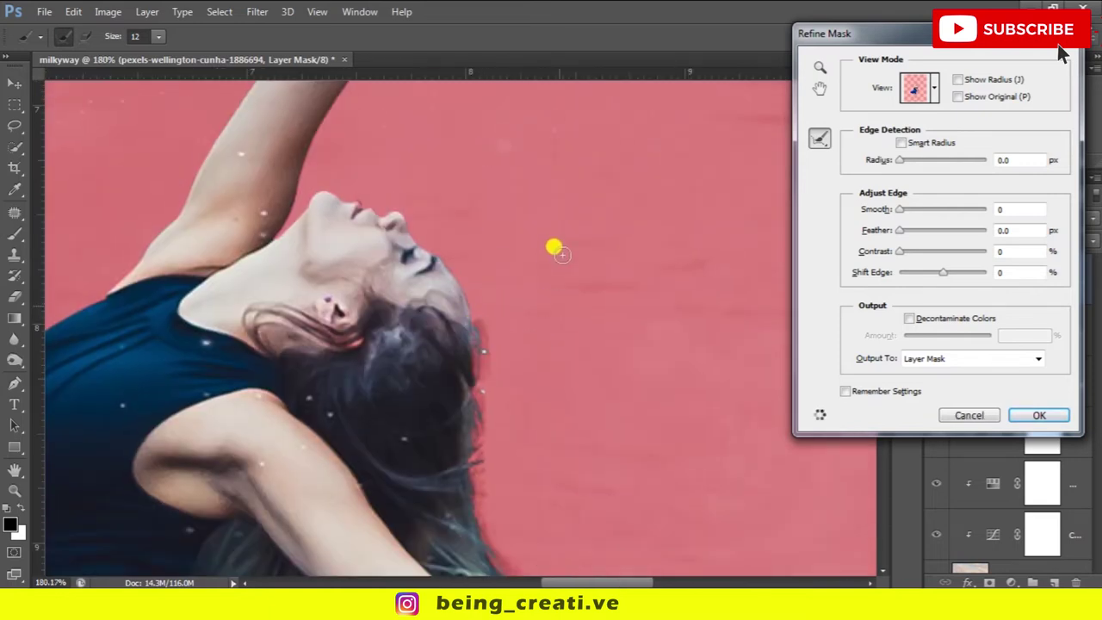
{"action": "scroll", "coordinate": [556, 274], "scroll_direction": "down", "scroll_amount": 5}
{"action": "left_click_drag", "start_coordinate": [602, 332], "coordinate": [620, 332]}
{"action": "scroll", "coordinate": [487, 253], "scroll_direction": "down", "scroll_amount": 5}
{"action": "scroll", "coordinate": [540, 421], "scroll_direction": "up", "scroll_amount": 3}
Set edge Radius to 1, shift the mask edge slightly inward, and apply it.
{"action": "key", "text": "Tab"}
{"action": "type", "text": "1"}
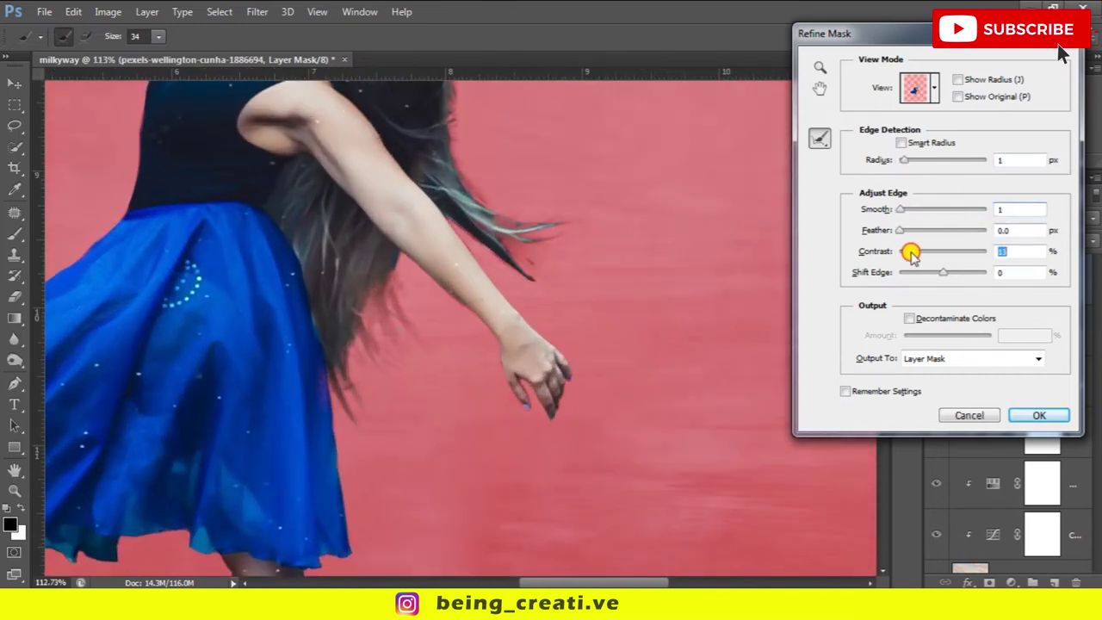
{"action": "left_click_drag", "start_coordinate": [938, 277], "coordinate": [934, 277]}
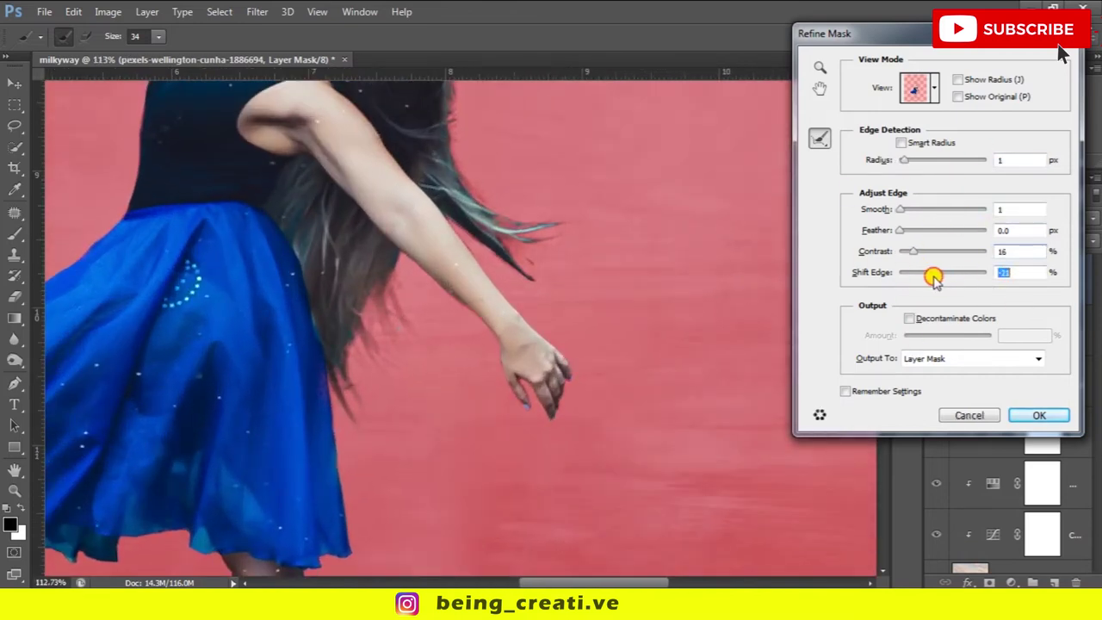
{"action": "scroll", "coordinate": [536, 287], "scroll_direction": "up", "scroll_amount": 10}
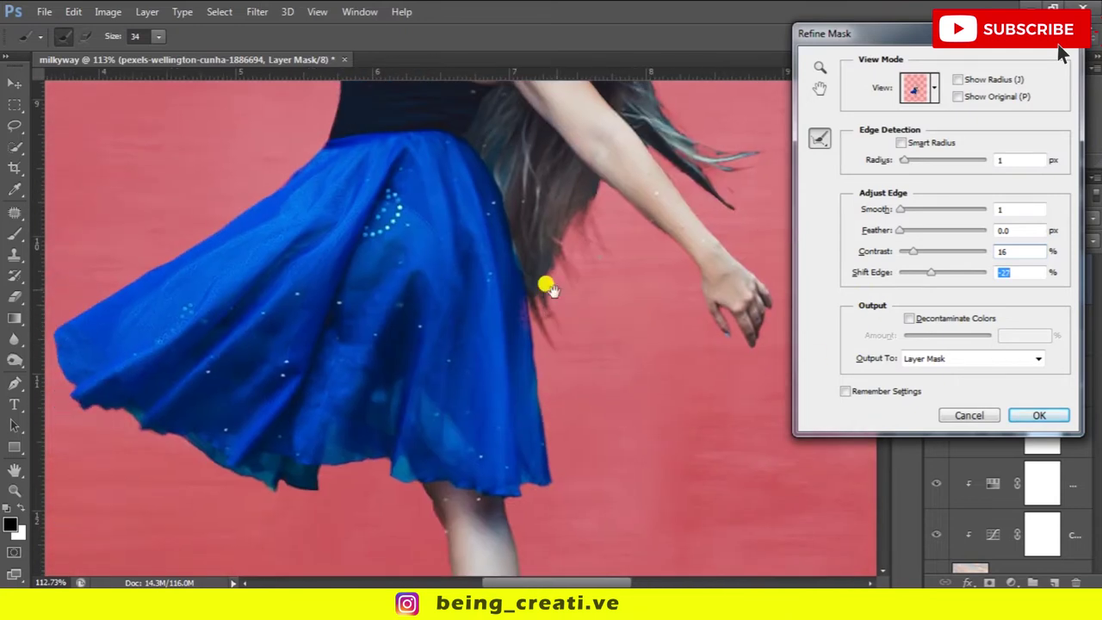
{"action": "left_click", "coordinate": [1039, 415]}
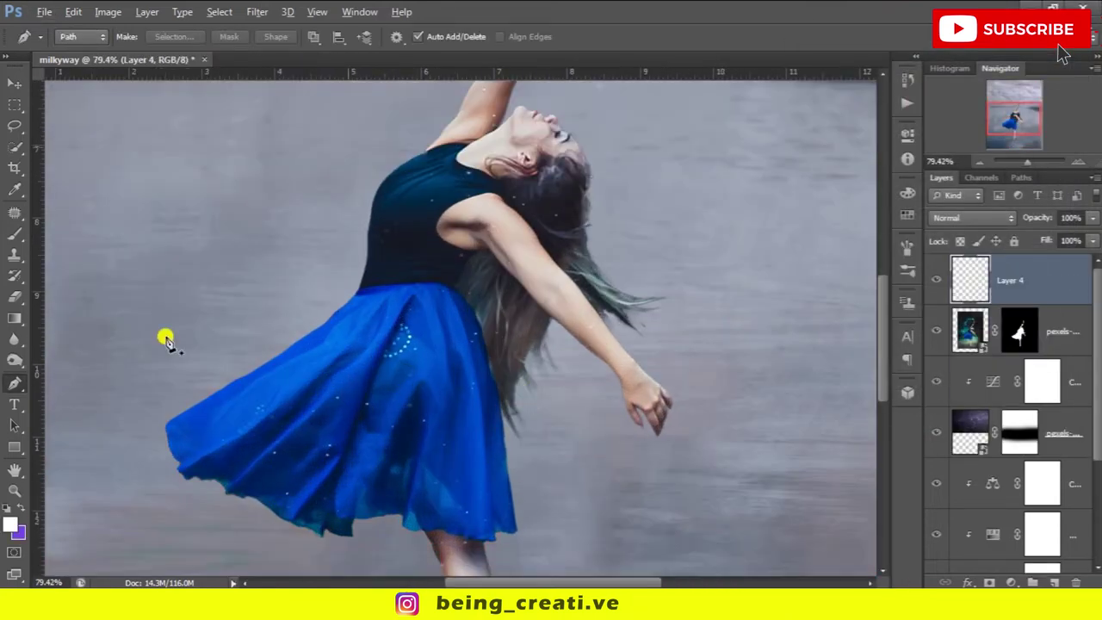
Set up the Brush tool with a small 2 px brush size.
{"action": "key", "text": "b"}
{"action": "left_click", "coordinate": [80, 36]}
{"action": "double_click", "coordinate": [76, 221]}
{"action": "scroll", "coordinate": [438, 390], "scroll_direction": "up", "scroll_amount": 3}
{"action": "scroll", "coordinate": [559, 394], "scroll_direction": "up", "scroll_amount": 3}
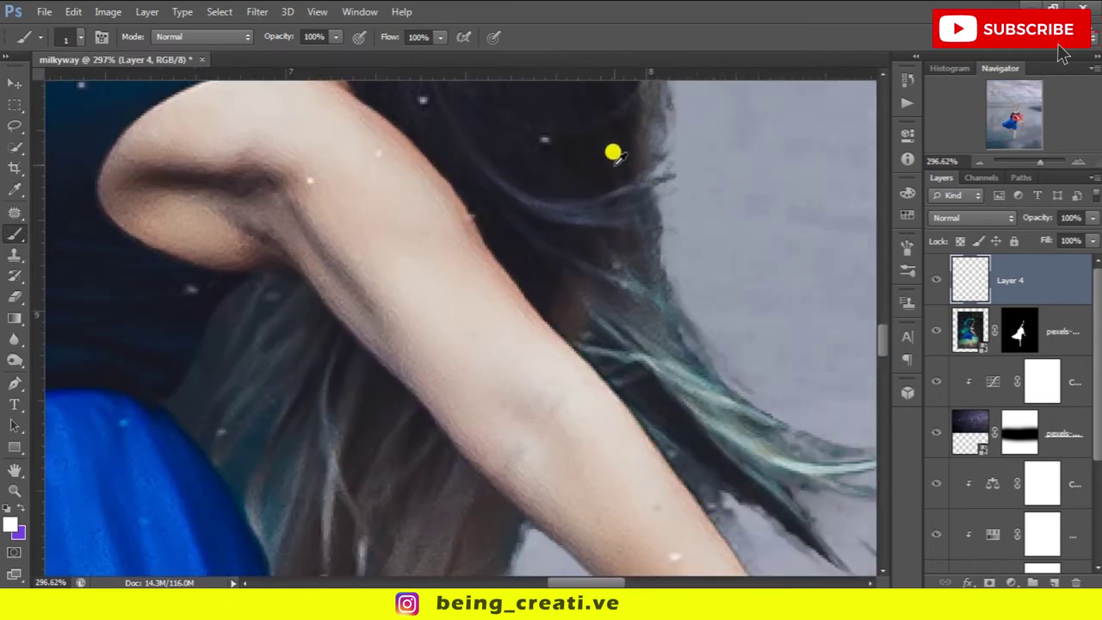
{"action": "left_click", "coordinate": [80, 36]}
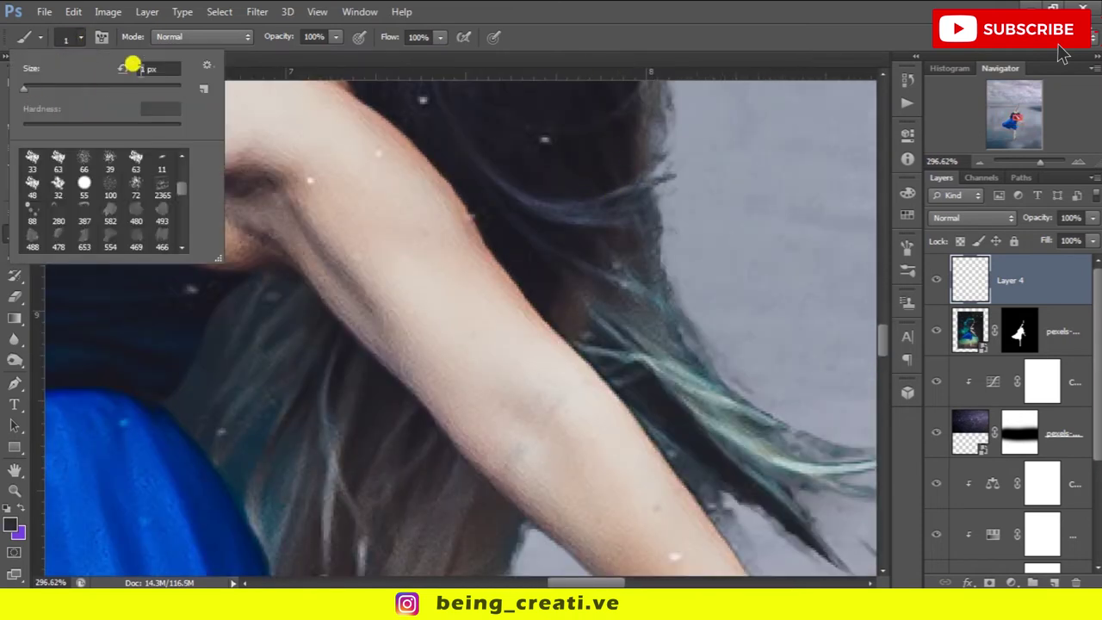
{"action": "type", "text": "2"}
{"action": "key", "text": "Return"}
{"action": "scroll", "coordinate": [565, 200], "scroll_direction": "up", "scroll_amount": 2}
{"action": "left_click", "coordinate": [494, 174]}
{"action": "scroll", "coordinate": [671, 172], "scroll_direction": "down", "scroll_amount": 3}
{"action": "scroll", "coordinate": [680, 155], "scroll_direction": "up", "scroll_amount": 2}
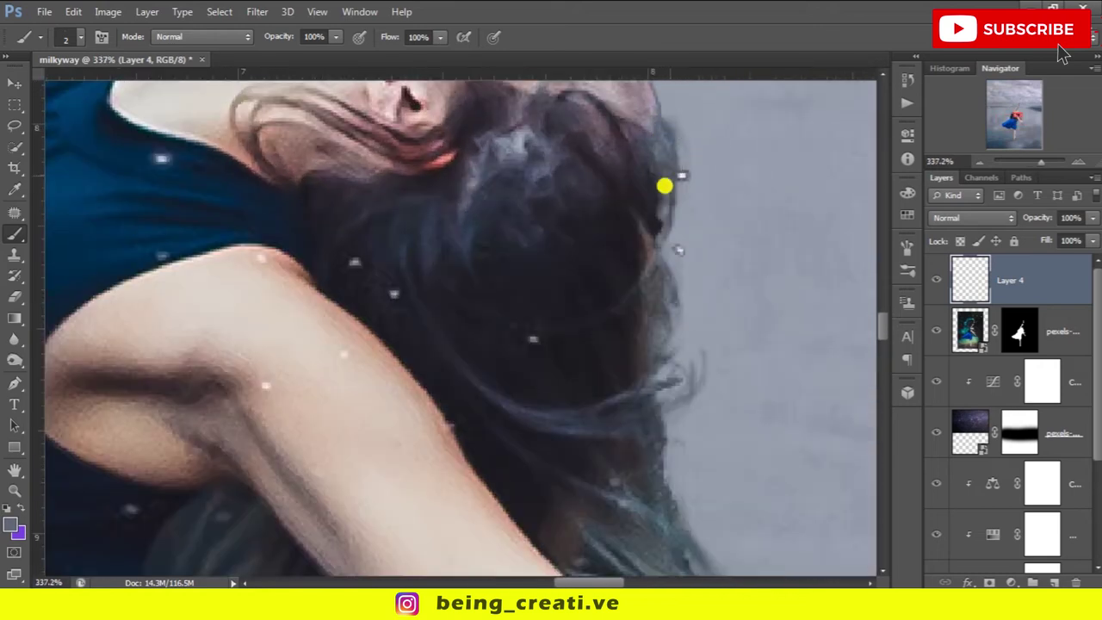
Fit the view and merge the dancer layer into Layer 4.
{"action": "key", "text": "ctrl+0"}
{"action": "right_click", "coordinate": [1043, 312]}
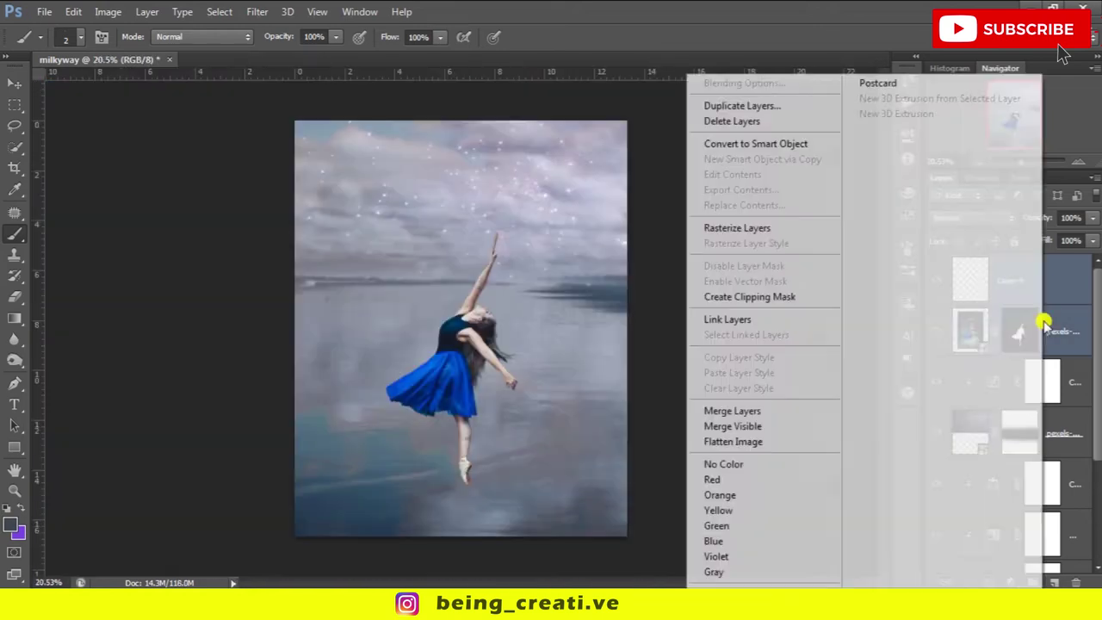
{"action": "left_click", "coordinate": [723, 456]}
{"action": "scroll", "coordinate": [460, 339], "scroll_direction": "up", "scroll_amount": 5}
{"action": "scroll", "coordinate": [775, 301], "scroll_direction": "down", "scroll_amount": 5}
Flip the dancer horizontally, shrink her to about 82% and raise her above the water.
{"action": "left_click", "coordinate": [1016, 278]}
{"action": "key", "text": "ctrl+t"}
{"action": "right_click", "coordinate": [489, 283]}
{"action": "left_click", "coordinate": [566, 534]}
{"action": "left_click_drag", "start_coordinate": [469, 404], "coordinate": [486, 365]}
{"action": "left_click_drag", "start_coordinate": [537, 448], "coordinate": [519, 426]}
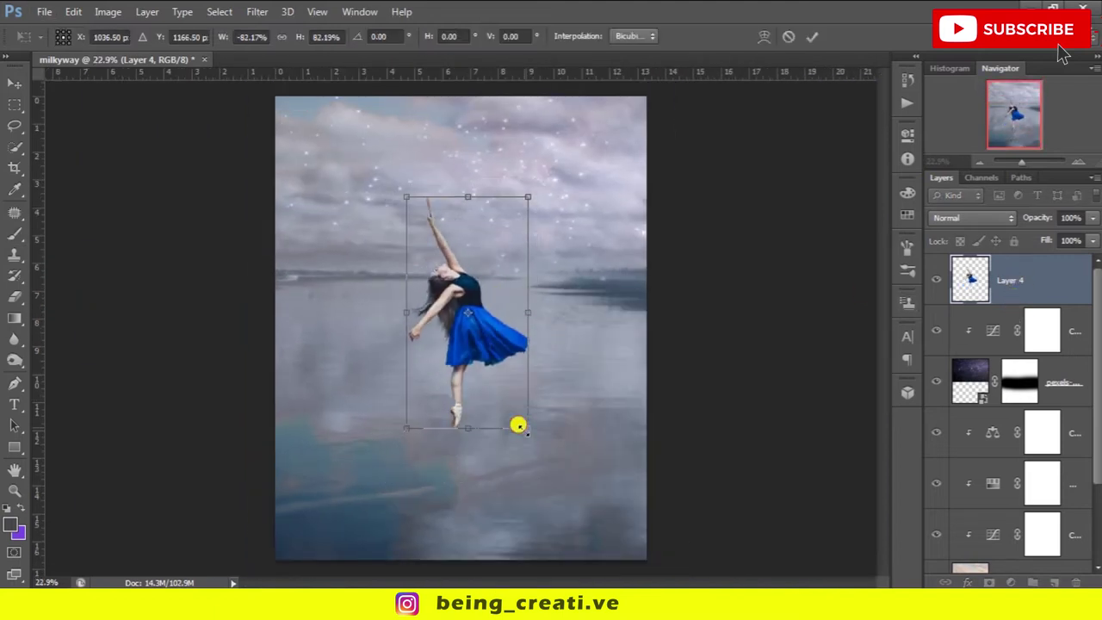
{"action": "left_click_drag", "start_coordinate": [503, 379], "coordinate": [487, 352]}
{"action": "key", "text": "Return"}
{"action": "scroll", "coordinate": [506, 356], "scroll_direction": "up", "scroll_amount": 10}
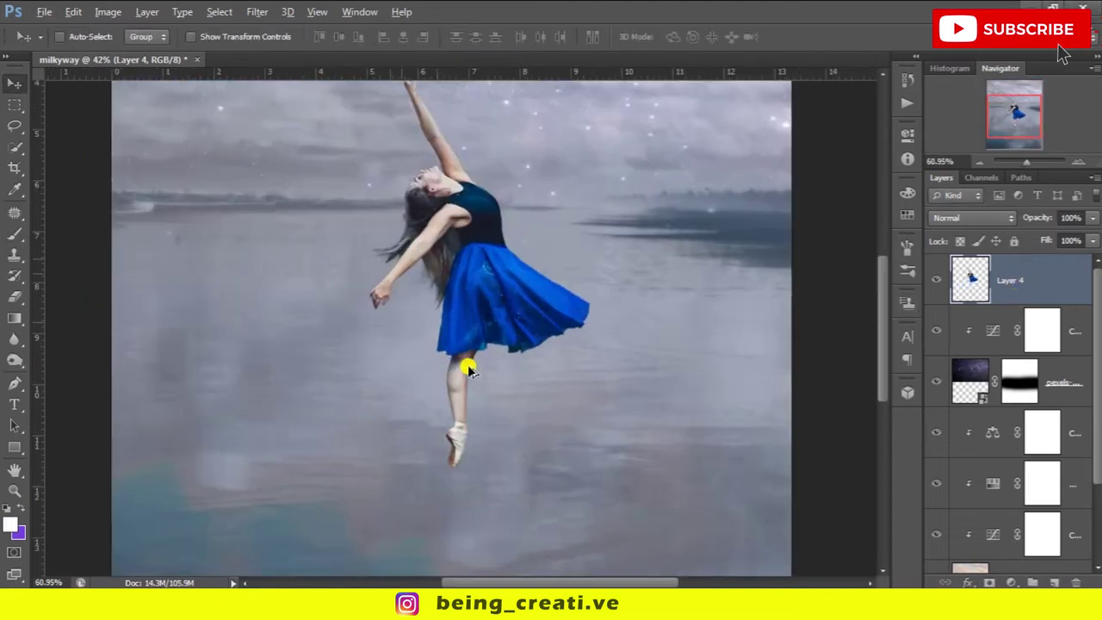
{"action": "left_click", "coordinate": [14, 383]}
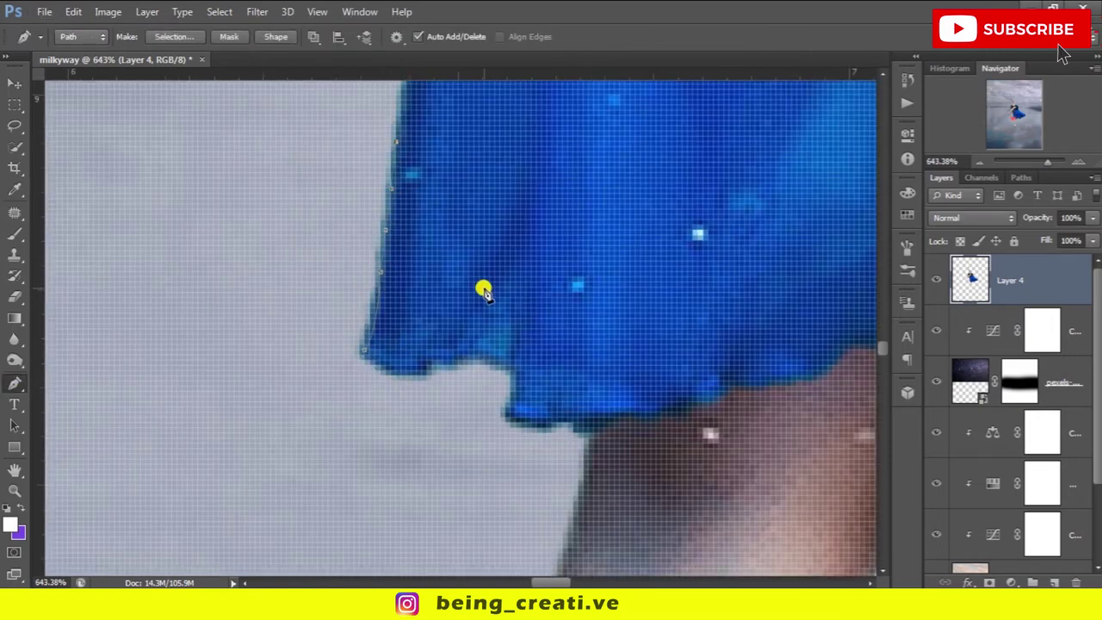
Trace a pen path along the top edge of the dancer's skirt.
{"action": "scroll", "coordinate": [370, 362], "scroll_direction": "down", "scroll_amount": 2}
{"action": "left_click_drag", "start_coordinate": [399, 177], "coordinate": [391, 336]}
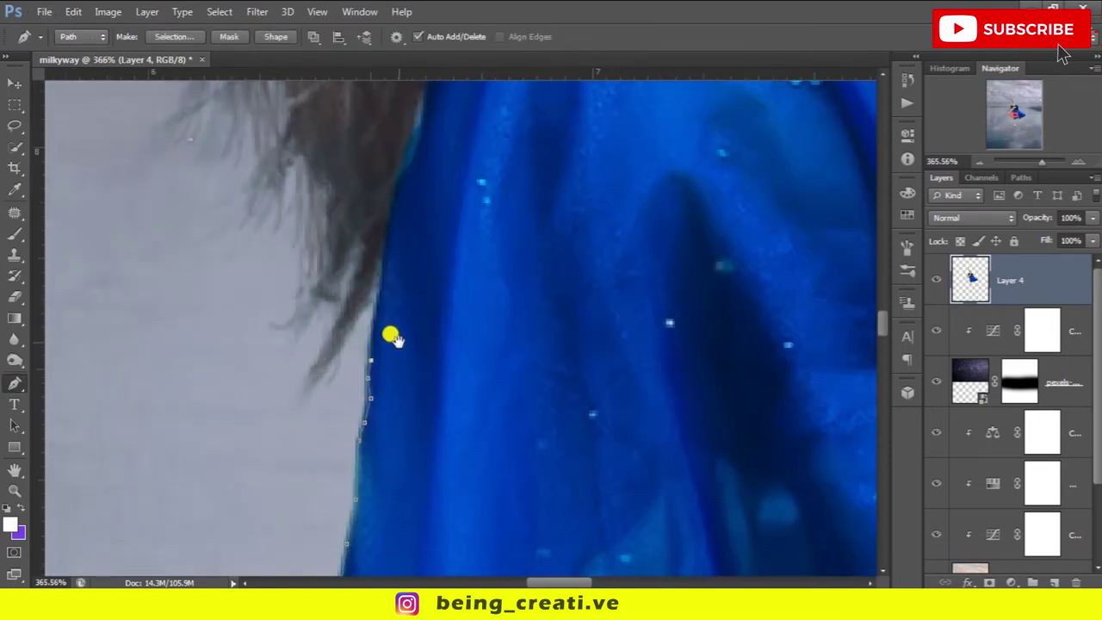
{"action": "left_click", "coordinate": [413, 241]}
{"action": "left_click", "coordinate": [450, 325]}
{"action": "left_click", "coordinate": [529, 253]}
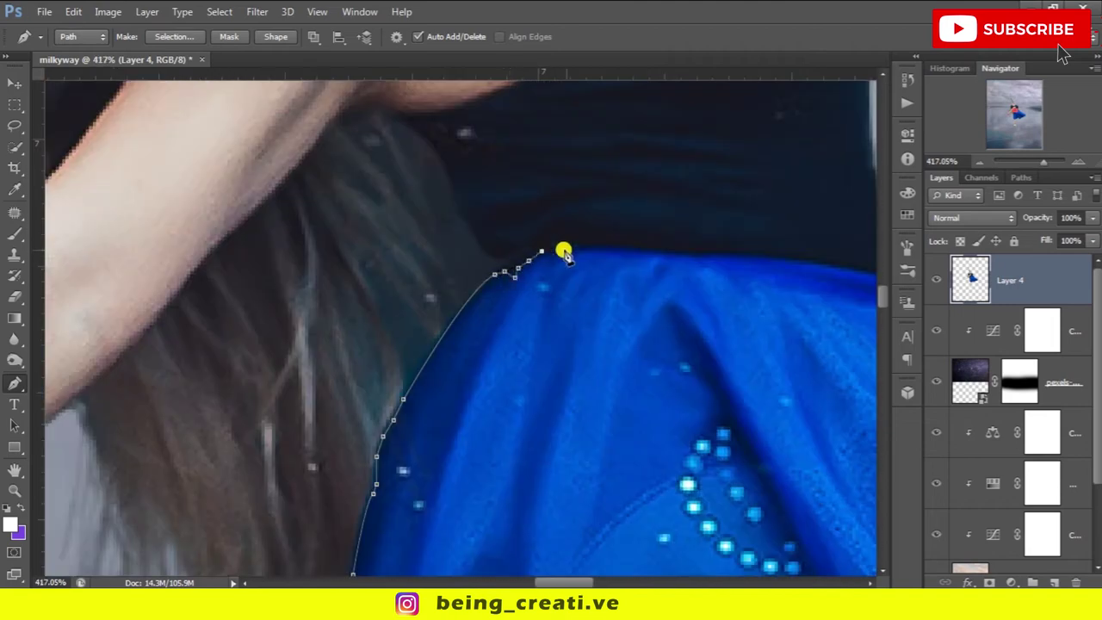
{"action": "left_click", "coordinate": [474, 289]}
{"action": "left_click", "coordinate": [505, 295]}
{"action": "left_click", "coordinate": [612, 362]}
{"action": "scroll", "coordinate": [612, 372], "scroll_direction": "up", "scroll_amount": 1}
{"action": "right_click", "coordinate": [680, 432]}
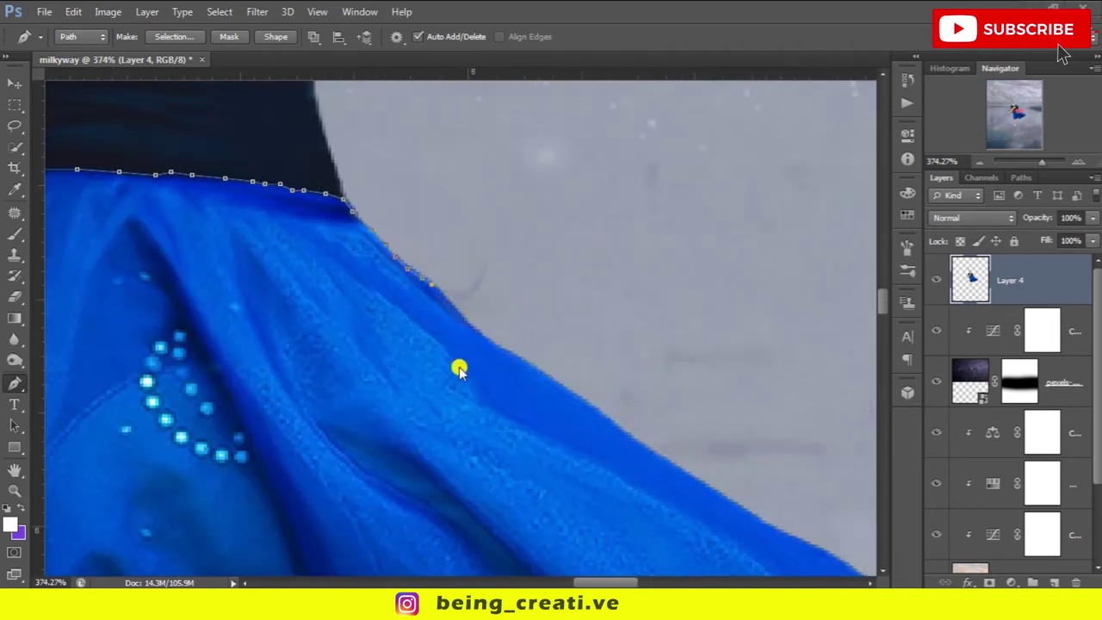
{"action": "key", "text": "Escape"}
{"action": "mouse_move", "coordinate": [658, 409]}
{"action": "left_mouse_down"}
{"action": "mouse_move", "coordinate": [642, 468]}
{"action": "mouse_move", "coordinate": [553, 387]}
{"action": "mouse_move", "coordinate": [538, 390]}
{"action": "left_mouse_up"}
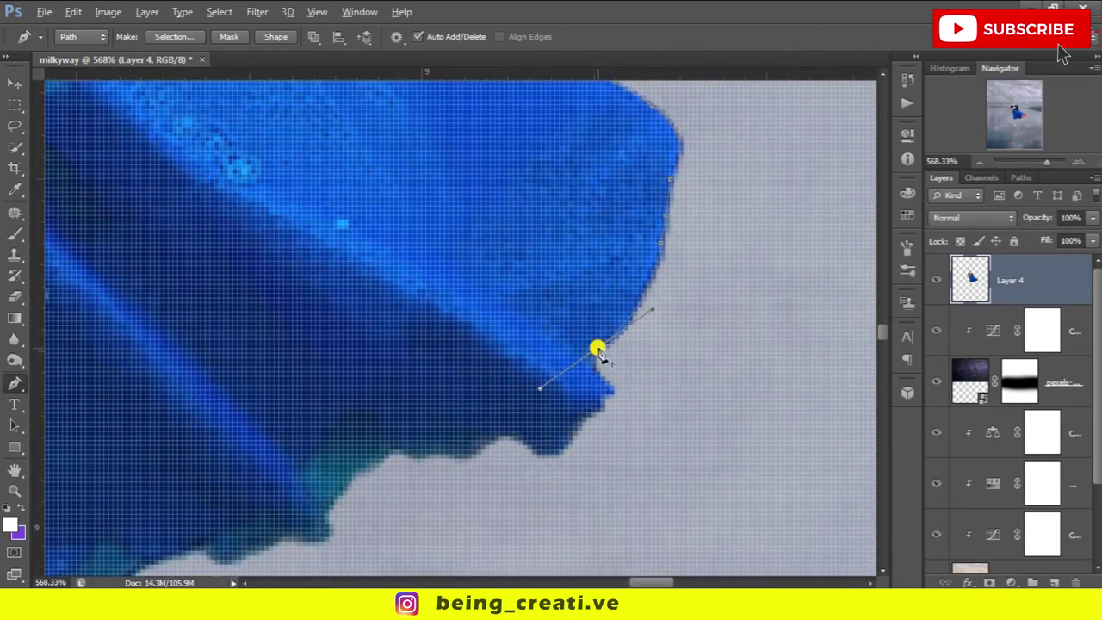
Continue the pen path along the skirt hem and close it around the skirt.
{"action": "left_click", "coordinate": [319, 510]}
{"action": "left_click_drag", "start_coordinate": [319, 510], "coordinate": [654, 275]}
{"action": "left_click", "coordinate": [636, 301]}
{"action": "left_click", "coordinate": [595, 311]}
{"action": "left_click", "coordinate": [558, 324]}
{"action": "left_click", "coordinate": [536, 312]}
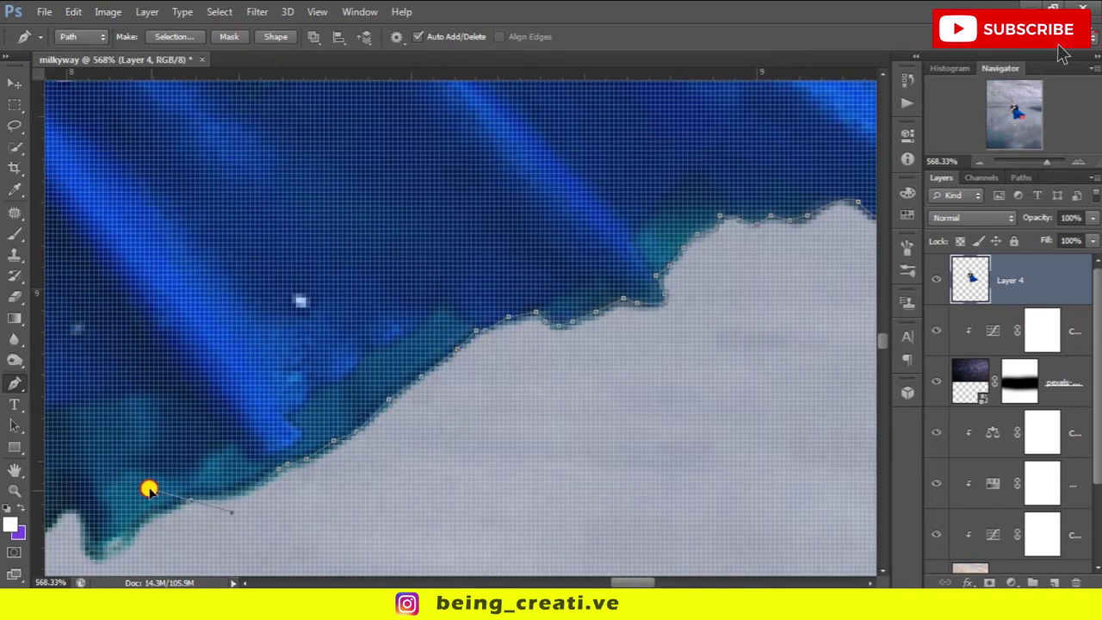
{"action": "left_click_drag", "start_coordinate": [185, 500], "coordinate": [655, 259]}
{"action": "left_click_drag", "start_coordinate": [405, 410], "coordinate": [577, 424]}
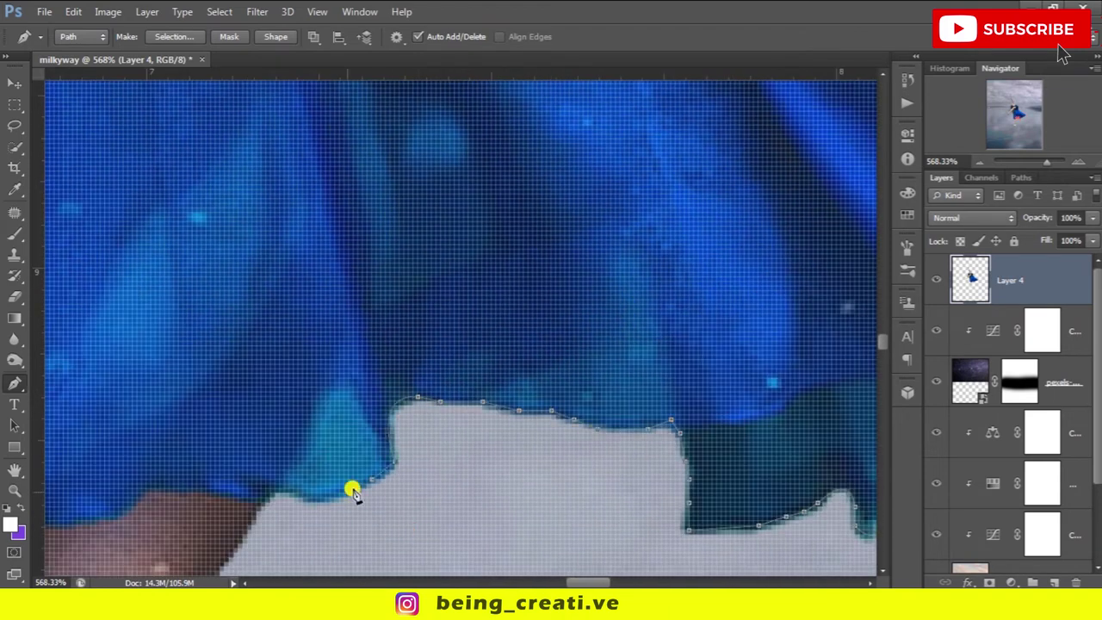
{"action": "left_click_drag", "start_coordinate": [395, 465], "coordinate": [697, 375]}
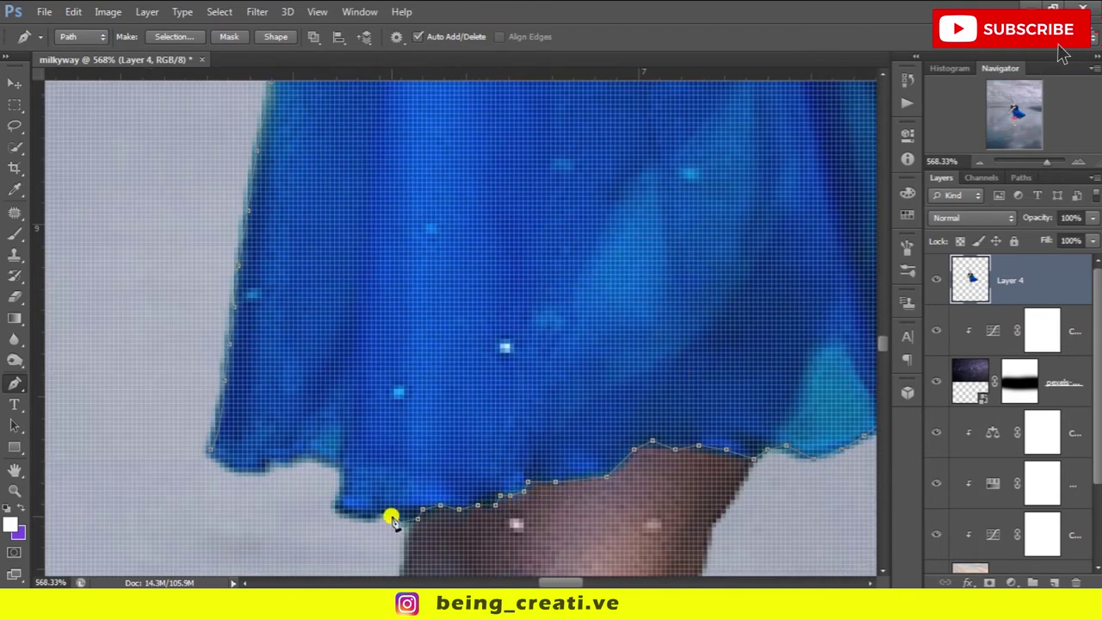
{"action": "left_click", "coordinate": [215, 465]}
Convert the closed skirt path into a selection.
{"action": "key", "text": "ctrl+minus"}
{"action": "right_click", "coordinate": [411, 477]}
{"action": "left_click", "coordinate": [635, 170]}
{"action": "key", "text": "ctrl+minus"}
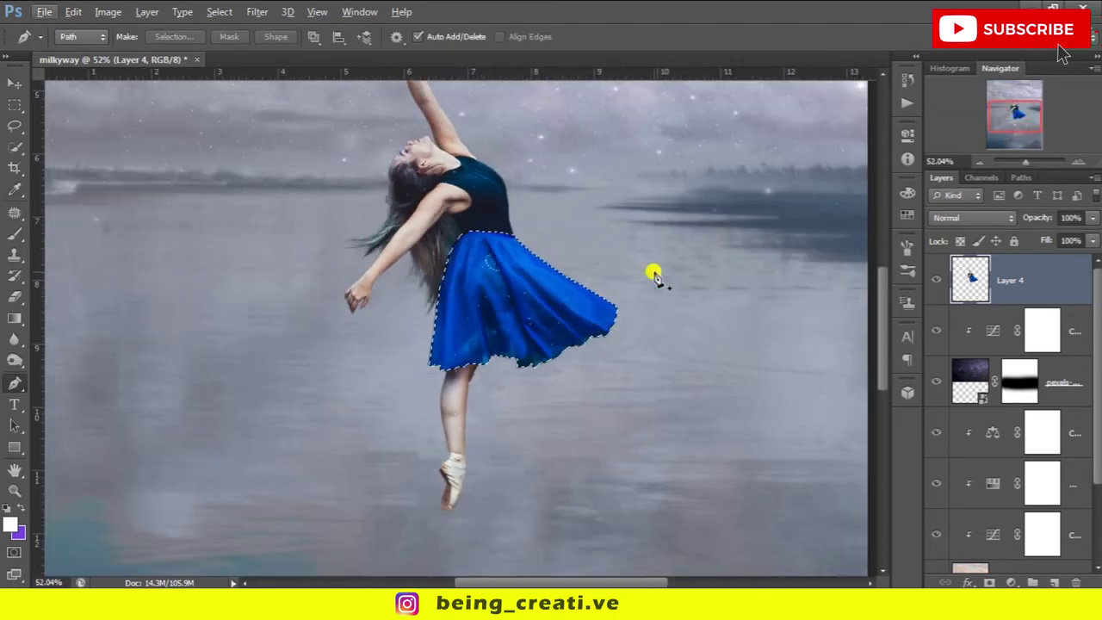
Fill the skirt selection white on new Layer 5 and drag in the glitter photo.
{"action": "left_click", "coordinate": [1055, 582]}
{"action": "key", "text": "b"}
{"action": "mouse_move", "coordinate": [491, 270]}
{"action": "left_mouse_down"}
{"action": "mouse_move", "coordinate": [370, 320]}
{"action": "mouse_move", "coordinate": [433, 241]}
{"action": "left_mouse_up"}
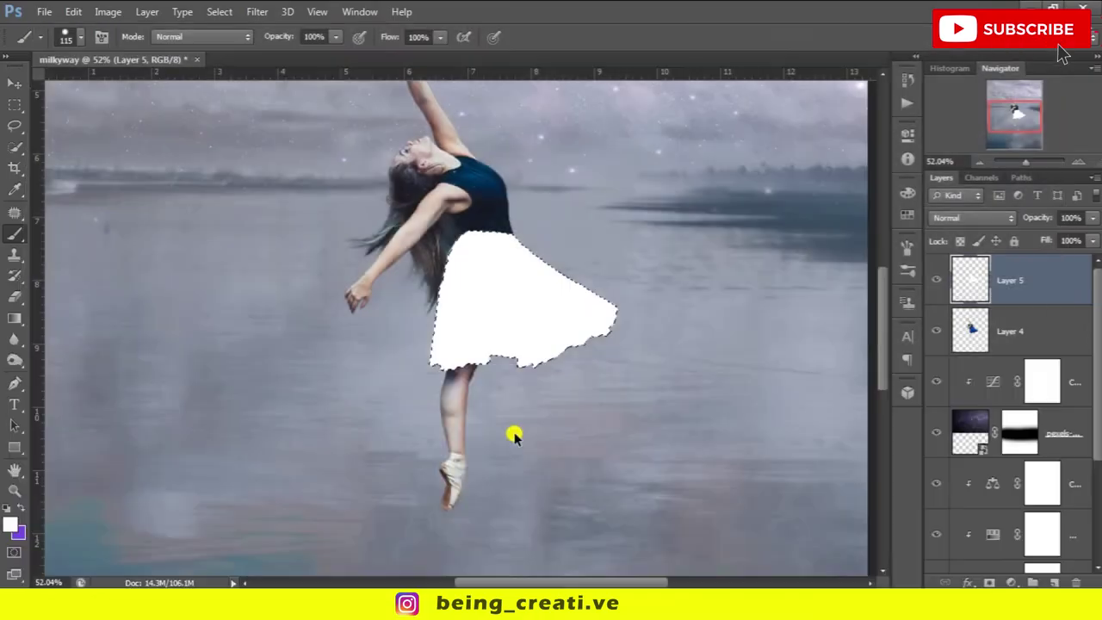
{"action": "left_click_drag", "start_coordinate": [364, 128], "coordinate": [500, 420]}
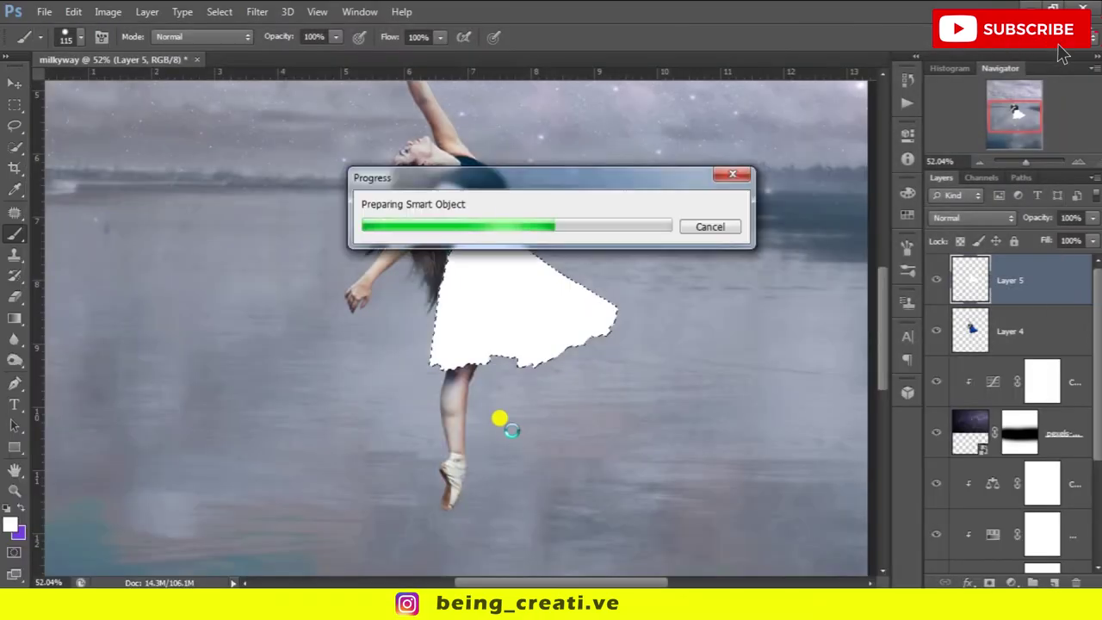
{"action": "key", "text": "ctrl+minus"}
{"action": "key", "text": "ctrl+minus"}
Scale down the glitter photo and clip it to the white skirt.
{"action": "left_click_drag", "start_coordinate": [696, 457], "coordinate": [618, 407]}
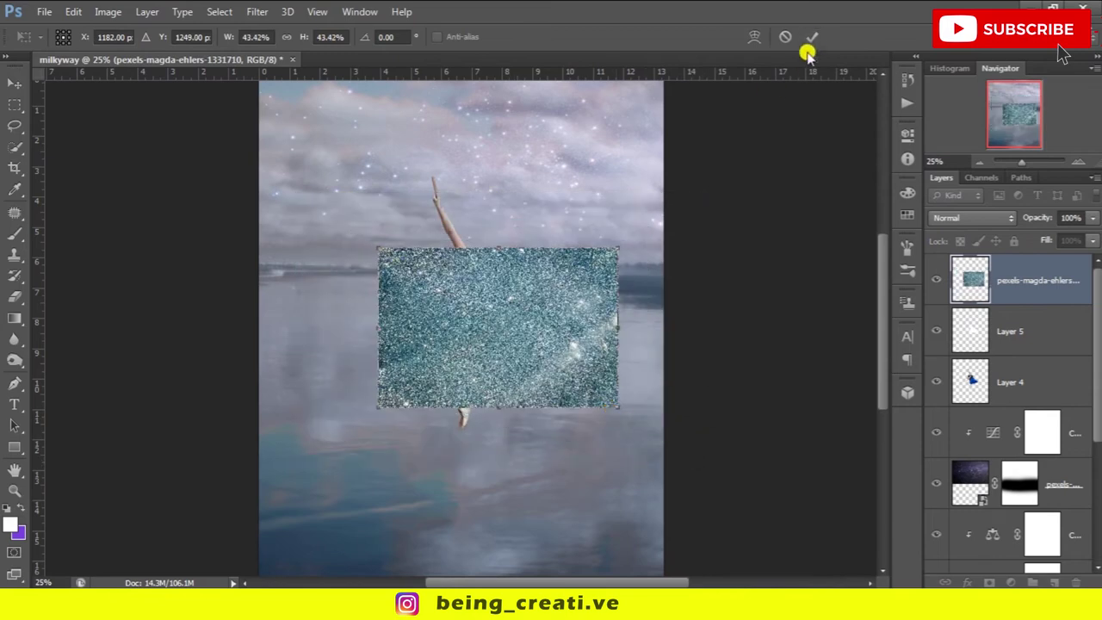
{"action": "left_click", "coordinate": [811, 37]}
{"action": "left_click", "coordinate": [972, 303], "text": "alt"}
Set Layer 5's blend mode to Screen.
{"action": "scroll", "coordinate": [497, 323], "scroll_direction": "up", "scroll_amount": 4}
{"action": "scroll", "coordinate": [500, 313], "scroll_direction": "up", "scroll_amount": 1}
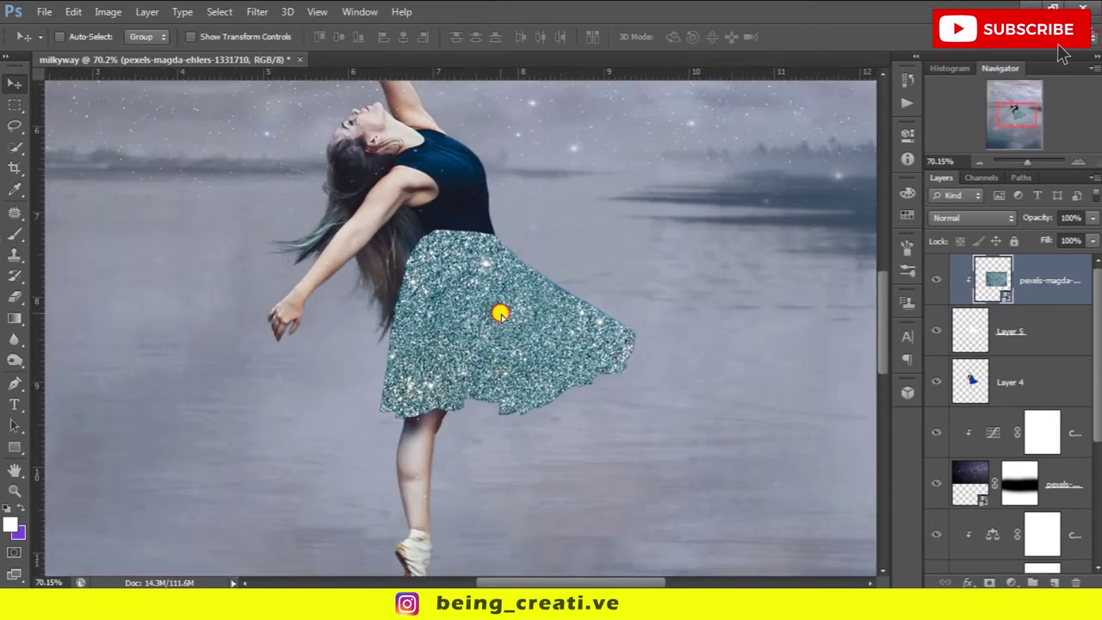
{"action": "scroll", "coordinate": [525, 327], "scroll_direction": "up", "scroll_amount": 5}
{"action": "left_click", "coordinate": [1004, 381]}
{"action": "left_click", "coordinate": [1009, 331], "text": "shift"}
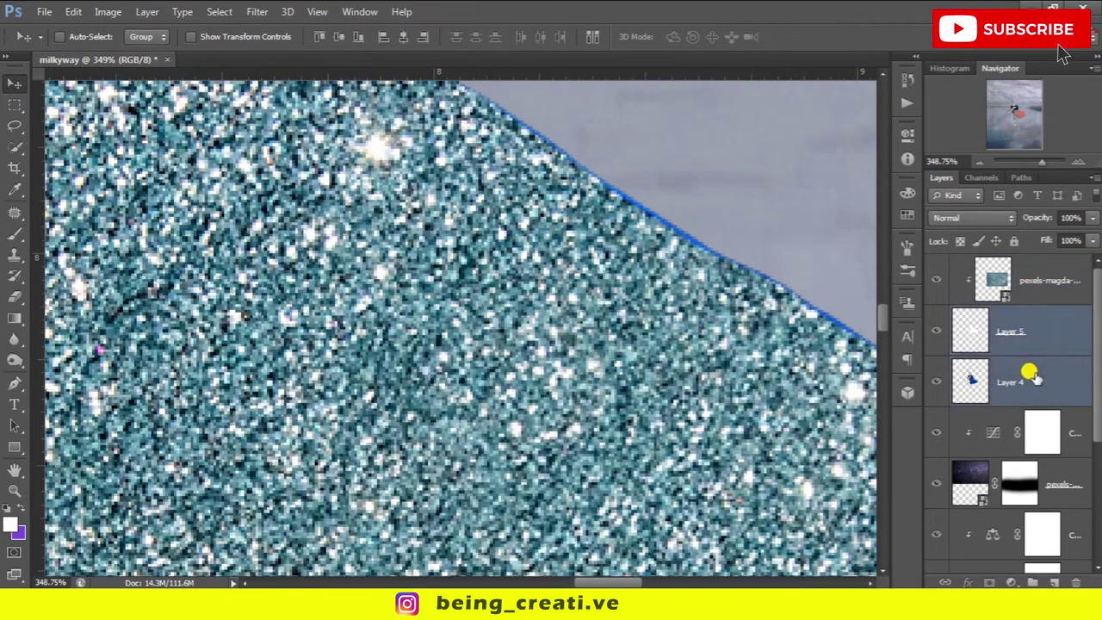
{"action": "scroll", "coordinate": [573, 275], "scroll_direction": "down", "scroll_amount": 5}
{"action": "scroll", "coordinate": [332, 272], "scroll_direction": "up", "scroll_amount": 4}
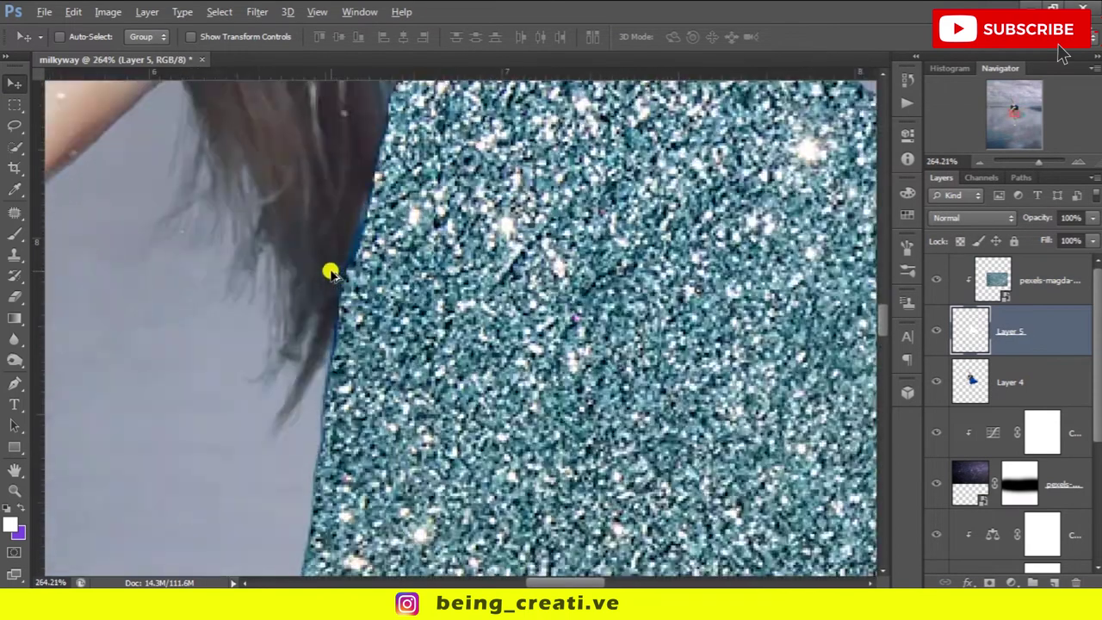
{"action": "scroll", "coordinate": [331, 272], "scroll_direction": "down", "scroll_amount": 6}
{"action": "scroll", "coordinate": [364, 246], "scroll_direction": "up", "scroll_amount": 2}
{"action": "left_click", "coordinate": [973, 218]}
{"action": "left_click", "coordinate": [1007, 342]}
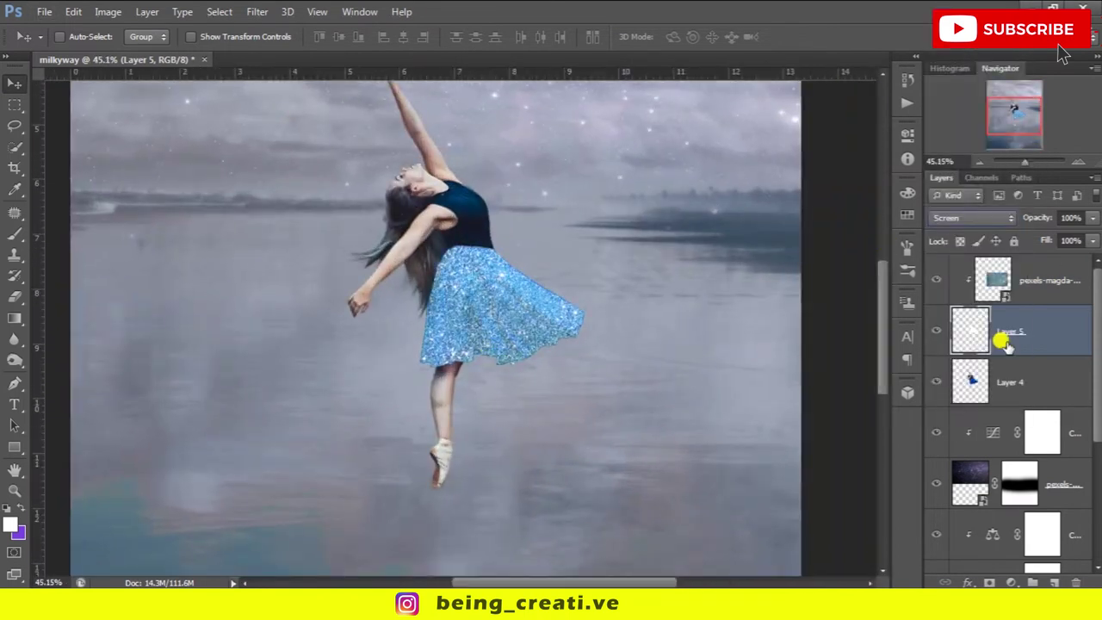
Add a Hue/Saturation adjustment above the glitter layer and clip it to it.
{"action": "left_click", "coordinate": [1031, 284]}
{"action": "left_click", "coordinate": [1033, 331]}
{"action": "left_click", "coordinate": [1012, 583]}
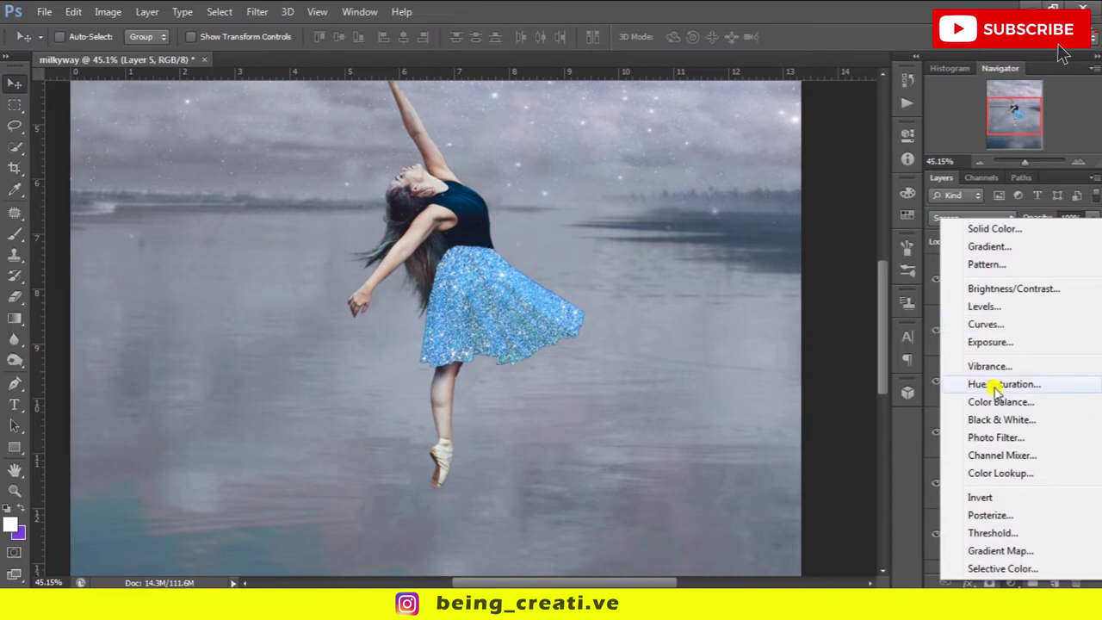
{"action": "left_click", "coordinate": [965, 387]}
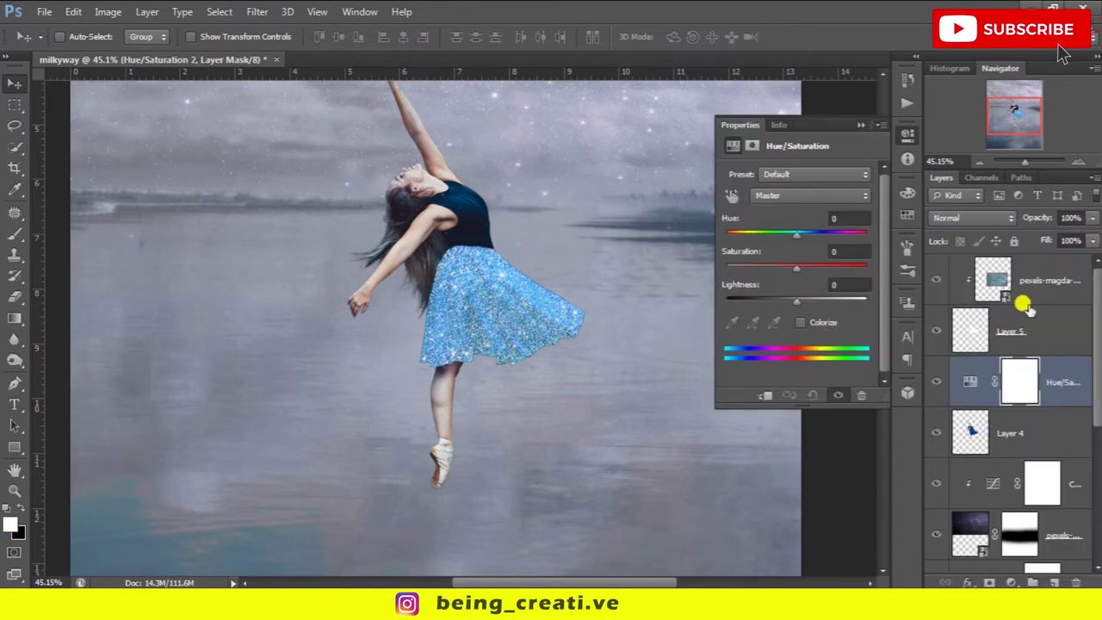
{"action": "left_click", "coordinate": [1027, 293]}
{"action": "left_click_drag", "start_coordinate": [1028, 382], "coordinate": [999, 267]}
{"action": "left_click", "coordinate": [958, 314], "text": "alt"}
Lower the Hue/Saturation adjustment's saturation to -68.
{"action": "double_click", "coordinate": [992, 278]}
{"action": "mouse_move", "coordinate": [737, 267]}
{"action": "left_mouse_down"}
{"action": "mouse_move", "coordinate": [861, 267]}
{"action": "mouse_move", "coordinate": [749, 276]}
{"action": "left_mouse_up"}
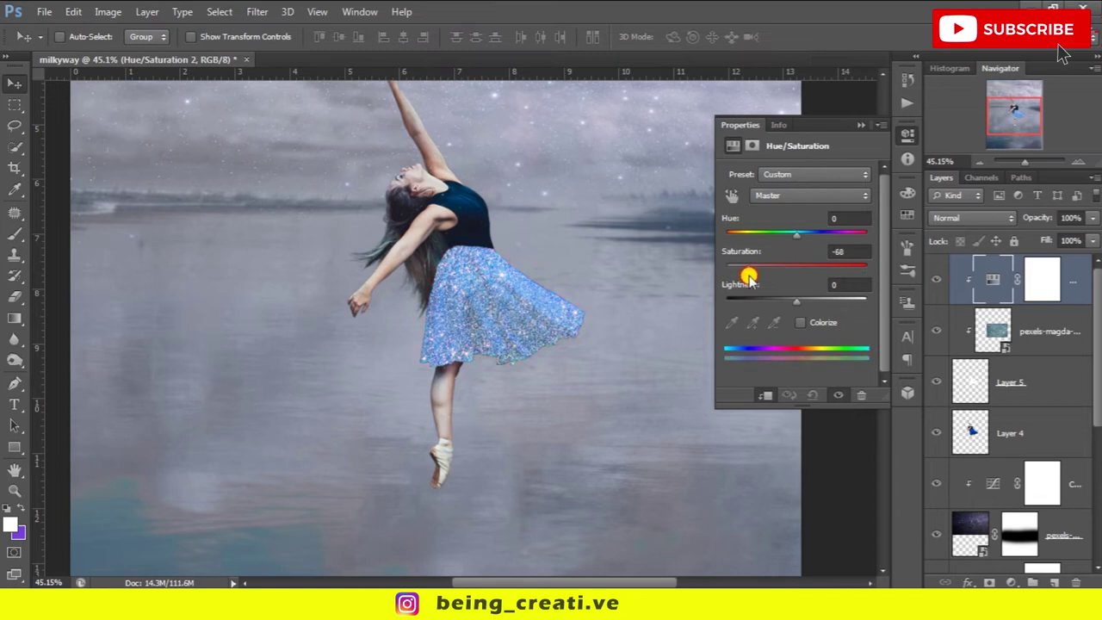
{"action": "left_click", "coordinate": [860, 125]}
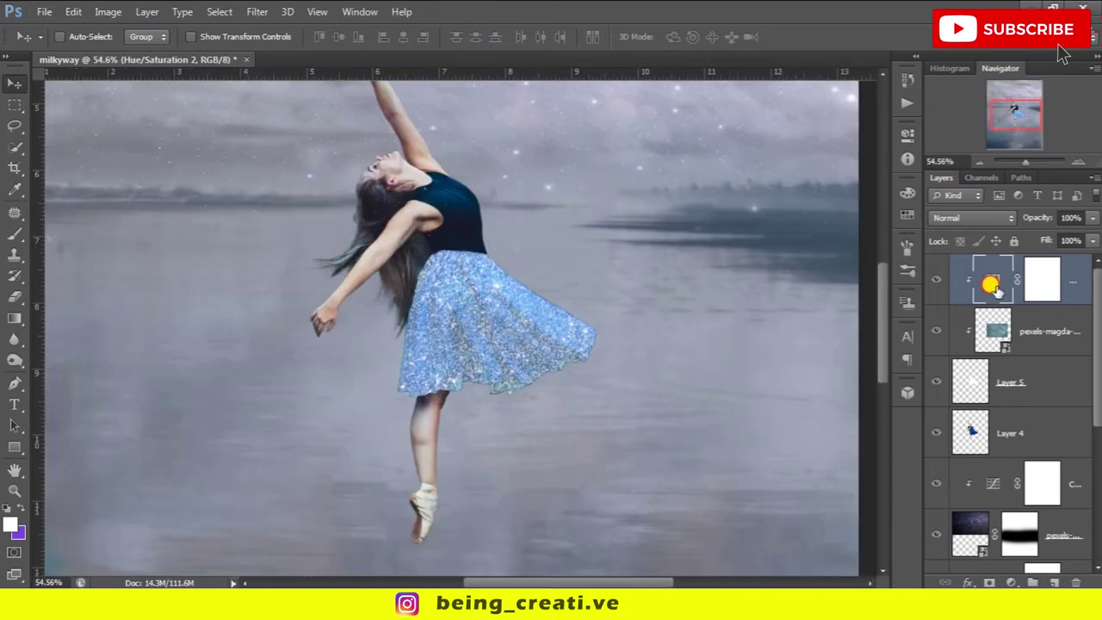
{"action": "key", "text": "ctrl+0"}
{"action": "left_click", "coordinate": [1010, 583]}
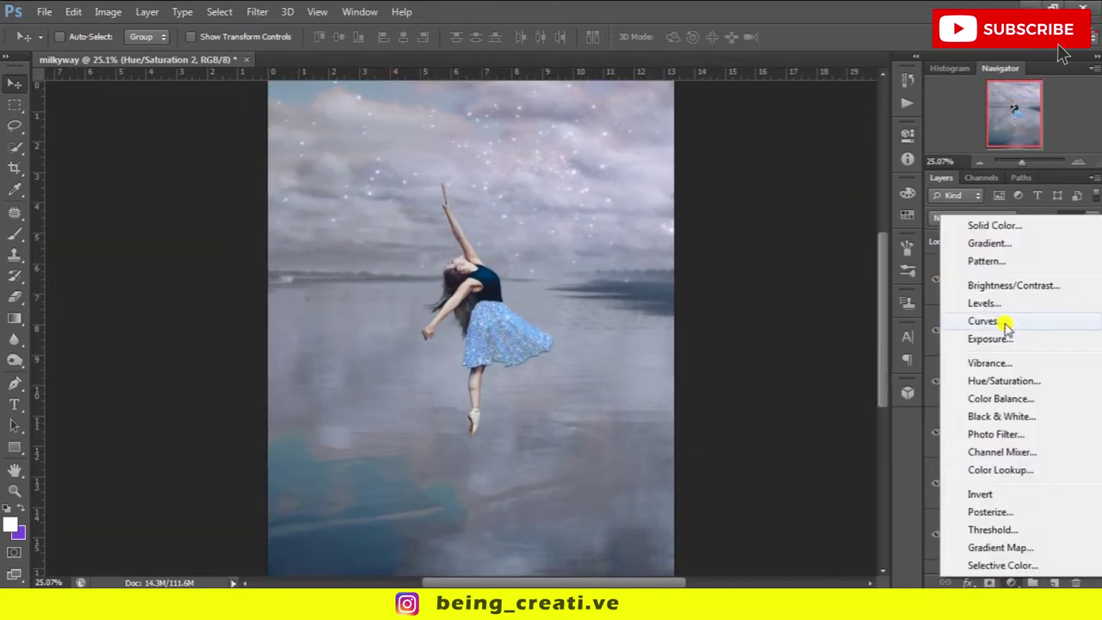
Add a Curves adjustment, then duplicate the dancer layer and shift the copy right.
{"action": "left_click", "coordinate": [1003, 320]}
{"action": "left_click", "coordinate": [1058, 468]}
{"action": "key", "text": "ctrl+j"}
{"action": "left_click_drag", "start_coordinate": [478, 315], "coordinate": [598, 300]}
Move the Curves 3 black and white points inward.
{"action": "scroll", "coordinate": [460, 413], "scroll_direction": "down", "scroll_amount": 2}
{"action": "scroll", "coordinate": [529, 317], "scroll_direction": "up", "scroll_amount": 4}
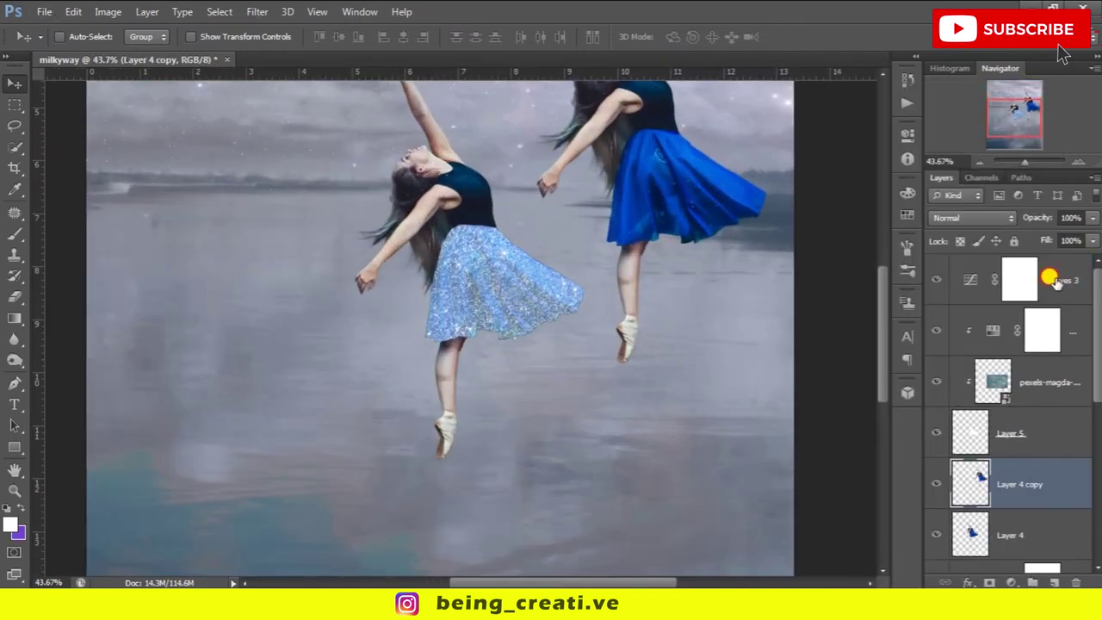
{"action": "double_click", "coordinate": [1050, 291]}
{"action": "left_click", "coordinate": [766, 394]}
{"action": "left_click_drag", "start_coordinate": [755, 321], "coordinate": [778, 318]}
{"action": "mouse_move", "coordinate": [865, 212]}
{"action": "left_mouse_down"}
{"action": "mouse_move", "coordinate": [837, 203]}
{"action": "mouse_move", "coordinate": [844, 196]}
{"action": "left_mouse_up"}
{"action": "scroll", "coordinate": [469, 434], "scroll_direction": "down", "scroll_amount": 2}
Add Curves 4 pulled down to darken and Curves 5 pulled up to brighten.
{"action": "left_click", "coordinate": [1011, 582]}
{"action": "left_click", "coordinate": [990, 328]}
{"action": "left_click_drag", "start_coordinate": [792, 267], "coordinate": [792, 294]}
{"action": "left_click", "coordinate": [1011, 583]}
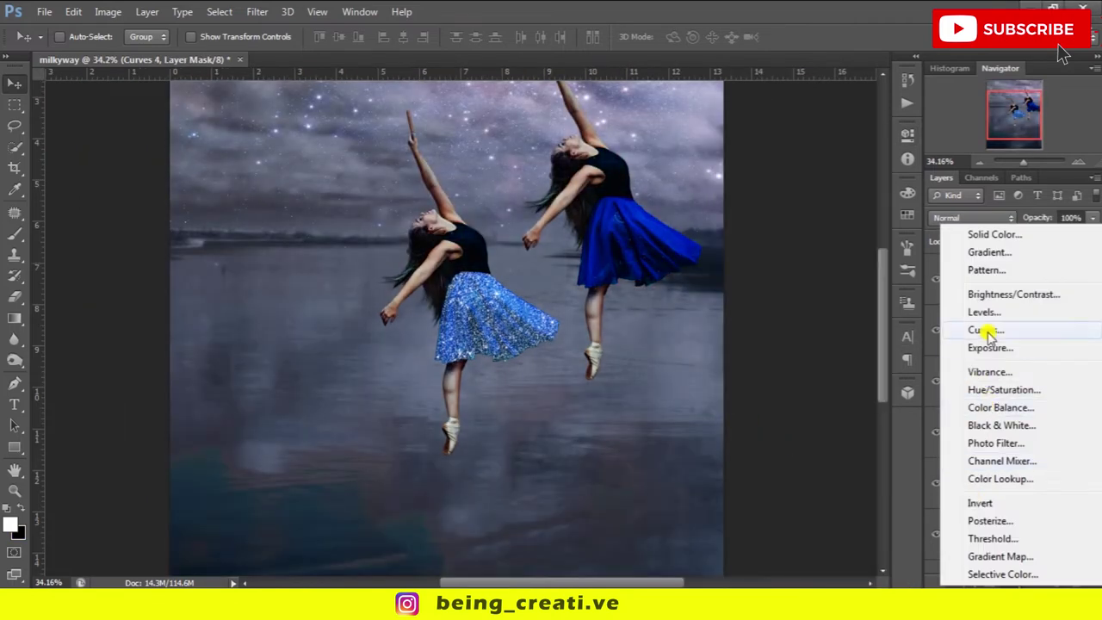
{"action": "left_click", "coordinate": [990, 327]}
{"action": "left_click_drag", "start_coordinate": [819, 241], "coordinate": [813, 230]}
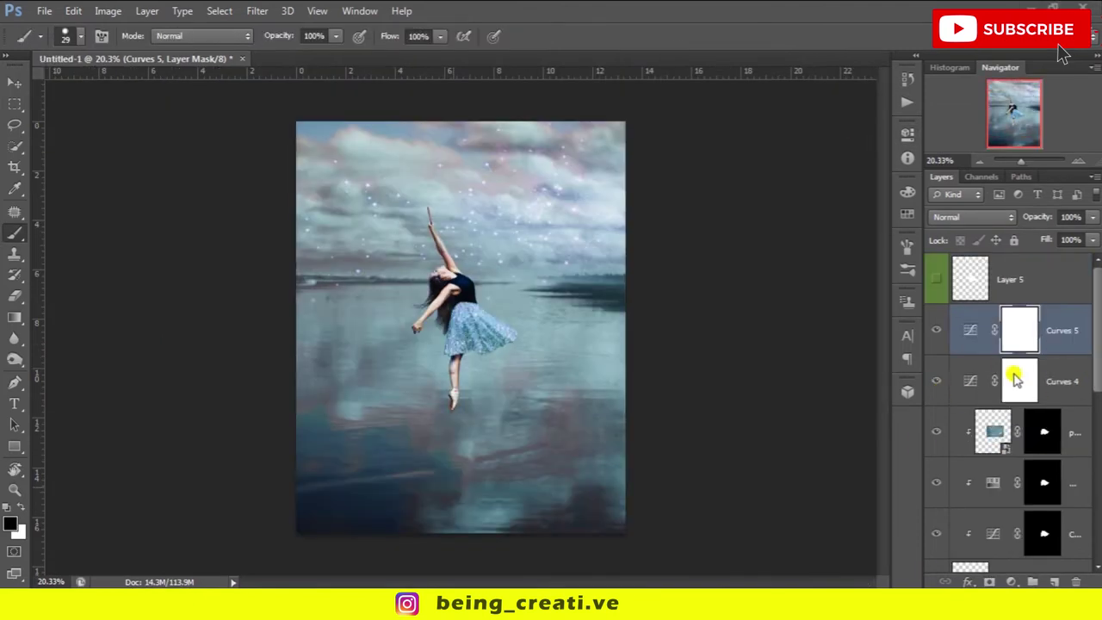
Invert the Curves 4 and 5 masks and group them into Group 2 with a black mask.
{"action": "left_click", "coordinate": [1020, 379]}
{"action": "key", "text": "ctrl+i"}
{"action": "left_click", "coordinate": [1021, 332]}
{"action": "key", "text": "ctrl+i"}
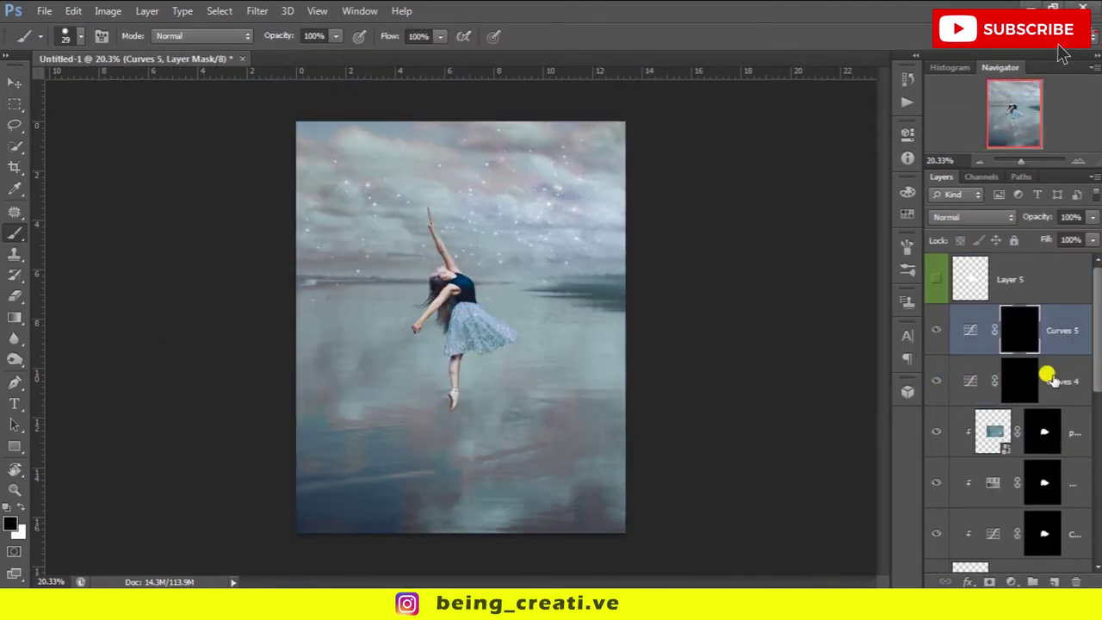
{"action": "left_click", "coordinate": [1055, 378], "text": "shift"}
{"action": "key", "text": "ctrl+g"}
{"action": "left_click", "coordinate": [988, 582]}
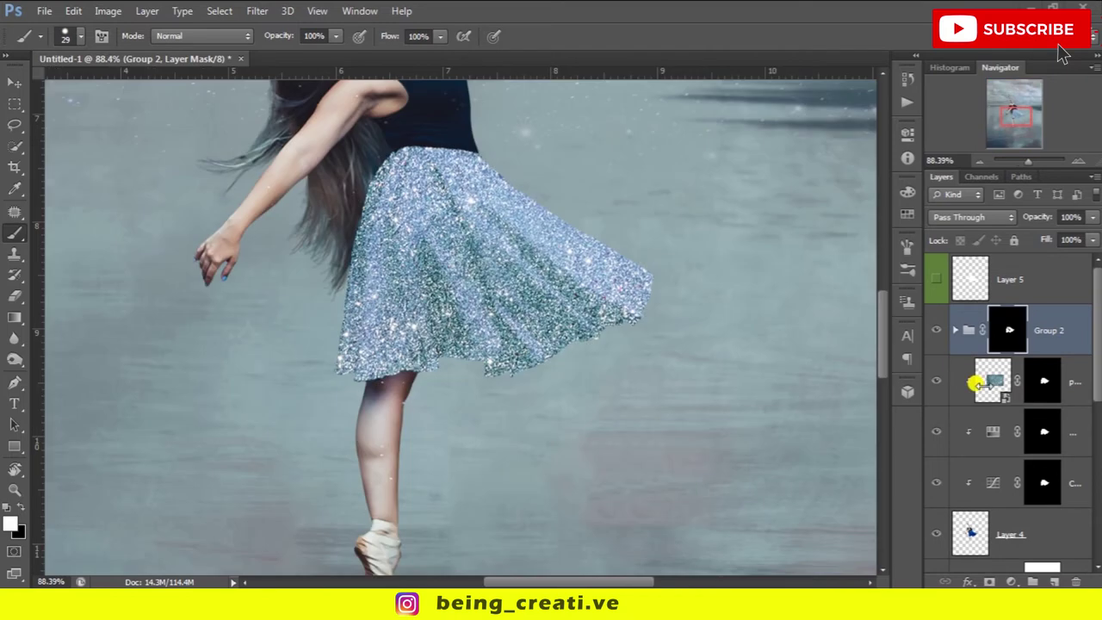
{"action": "left_click", "coordinate": [954, 330]}
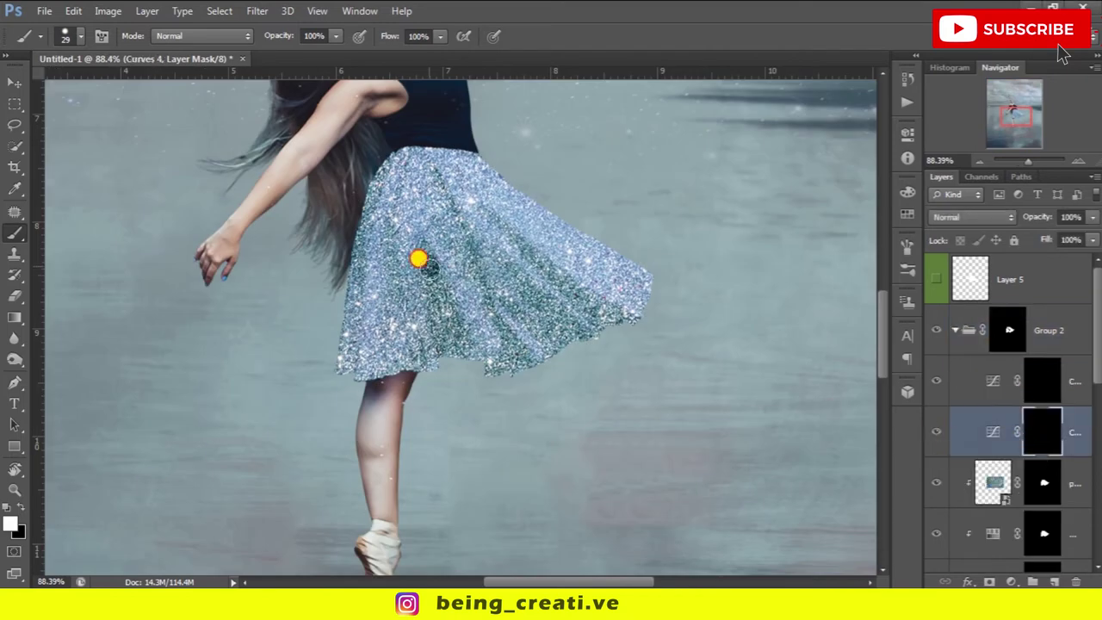
Paint the Curves 4 mask over the skirt glitter with a 22% flow brush.
{"action": "left_click", "coordinate": [65, 36]}
{"action": "left_click", "coordinate": [320, 36]}
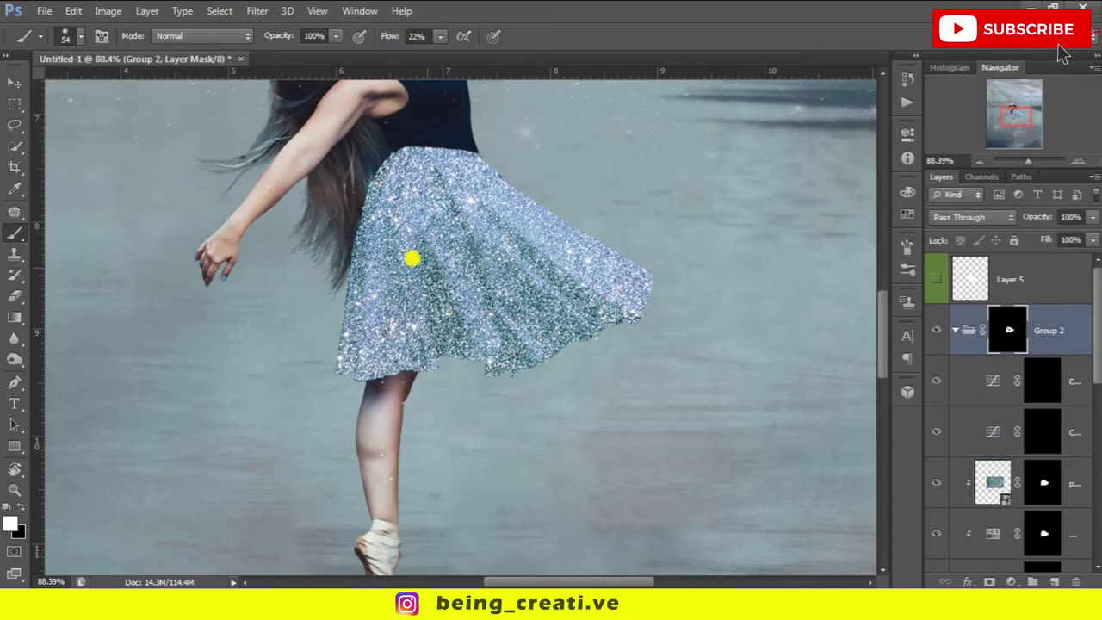
{"action": "left_click", "coordinate": [1042, 430]}
{"action": "left_click_drag", "start_coordinate": [427, 318], "coordinate": [547, 314]}
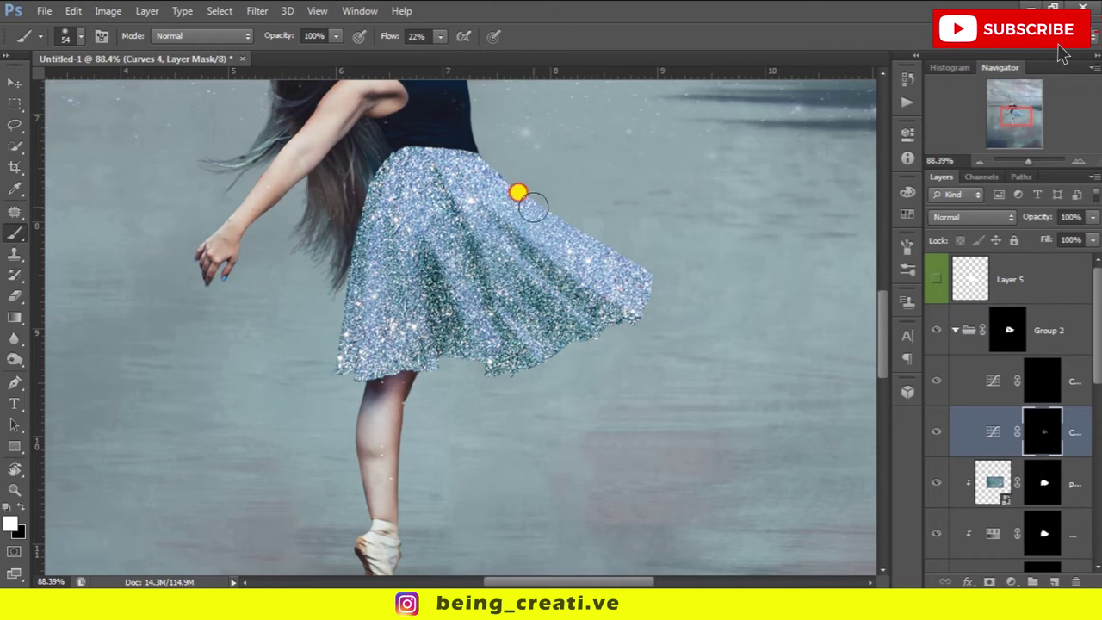
{"action": "mouse_move", "coordinate": [539, 334]}
{"action": "left_mouse_down"}
{"action": "mouse_move", "coordinate": [336, 297]}
{"action": "mouse_move", "coordinate": [401, 217]}
{"action": "left_mouse_up"}
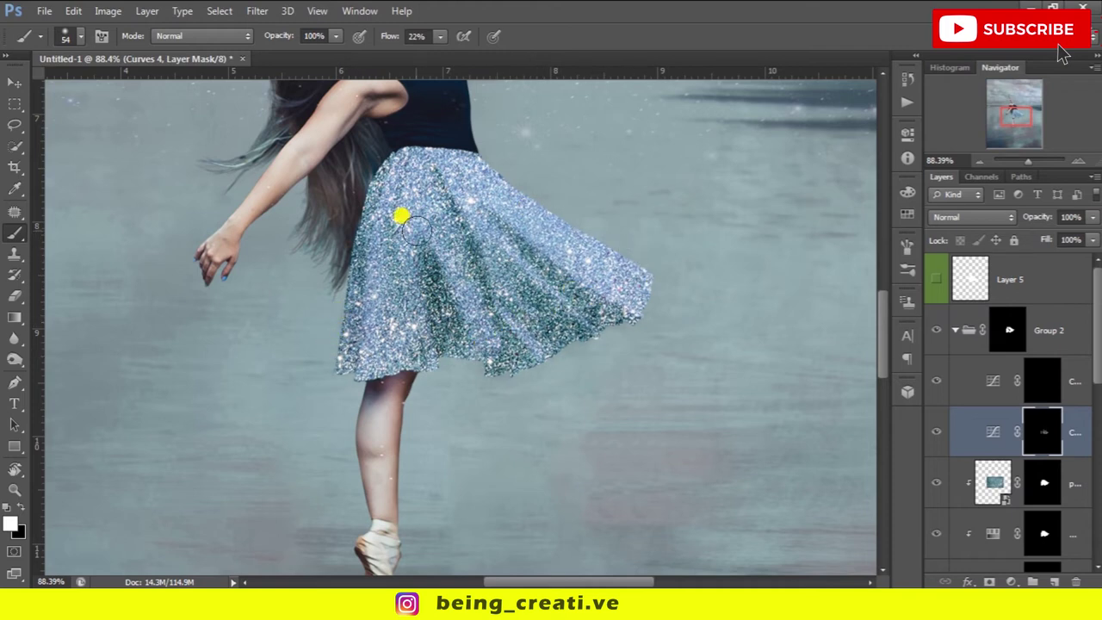
{"action": "left_click_drag", "start_coordinate": [396, 297], "coordinate": [502, 245]}
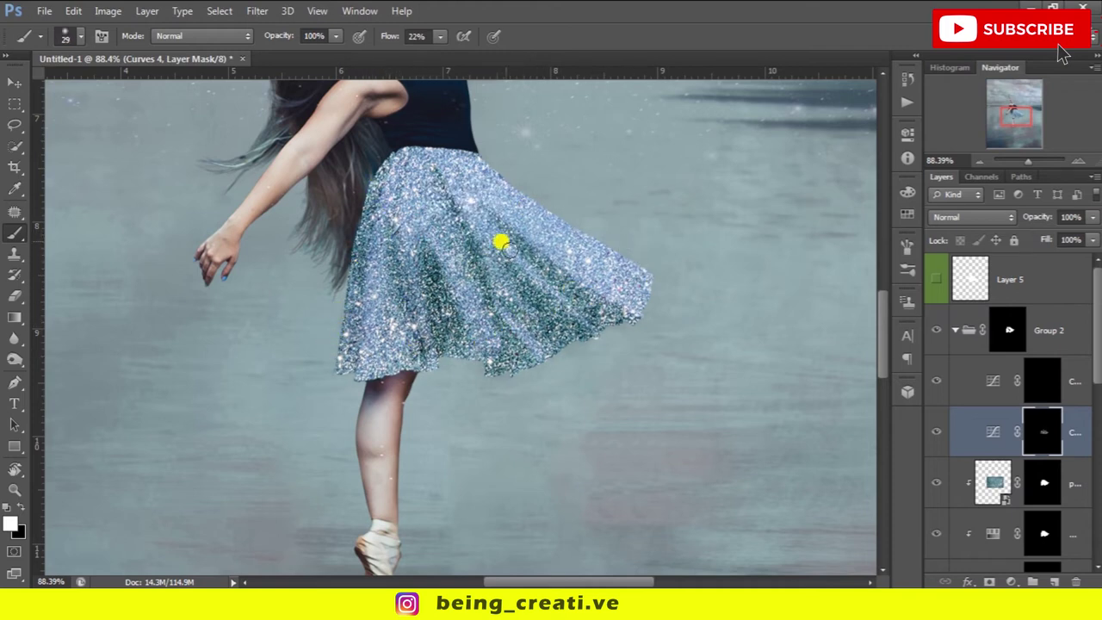
{"action": "scroll", "coordinate": [583, 278], "scroll_direction": "down", "scroll_amount": 5}
{"action": "scroll", "coordinate": [485, 202], "scroll_direction": "up", "scroll_amount": 5}
{"action": "key", "text": "bracketright"}
{"action": "key", "text": "bracketright"}
{"action": "key", "text": "bracketright"}
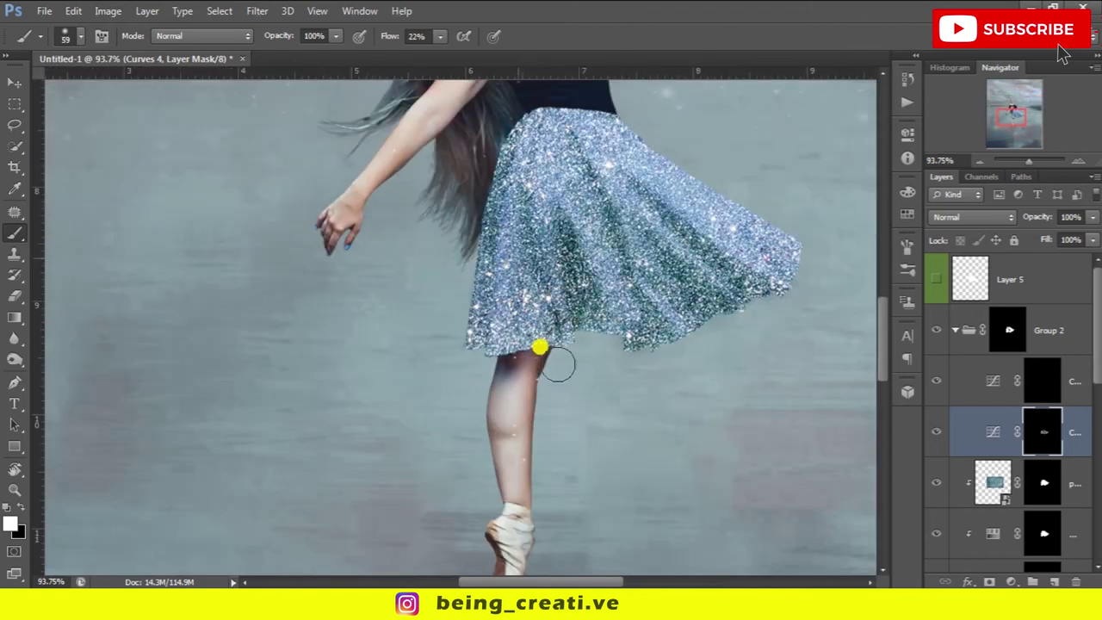
{"action": "scroll", "coordinate": [538, 344], "scroll_direction": "up", "scroll_amount": 2}
{"action": "scroll", "coordinate": [568, 247], "scroll_direction": "down", "scroll_amount": 3}
{"action": "scroll", "coordinate": [560, 315], "scroll_direction": "down", "scroll_amount": 2}
Paint the Curves 5 mask near the skirt waist with a lower-flow brush.
{"action": "left_click", "coordinate": [996, 370]}
{"action": "scroll", "coordinate": [500, 287], "scroll_direction": "up", "scroll_amount": 3}
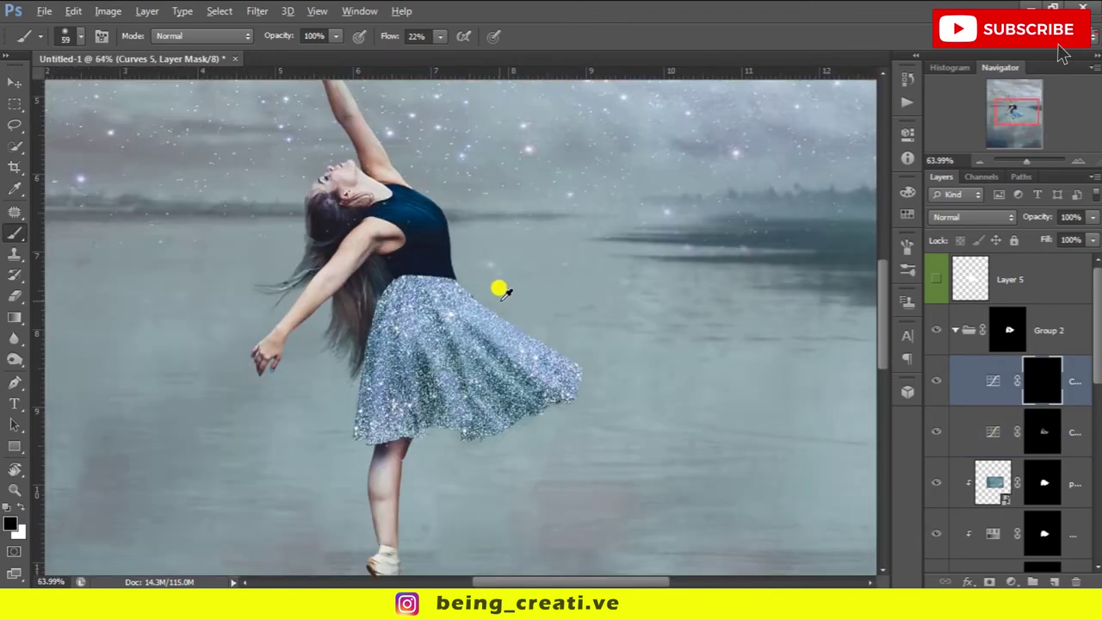
{"action": "scroll", "coordinate": [499, 287], "scroll_direction": "up", "scroll_amount": 2}
{"action": "left_click", "coordinate": [376, 37]}
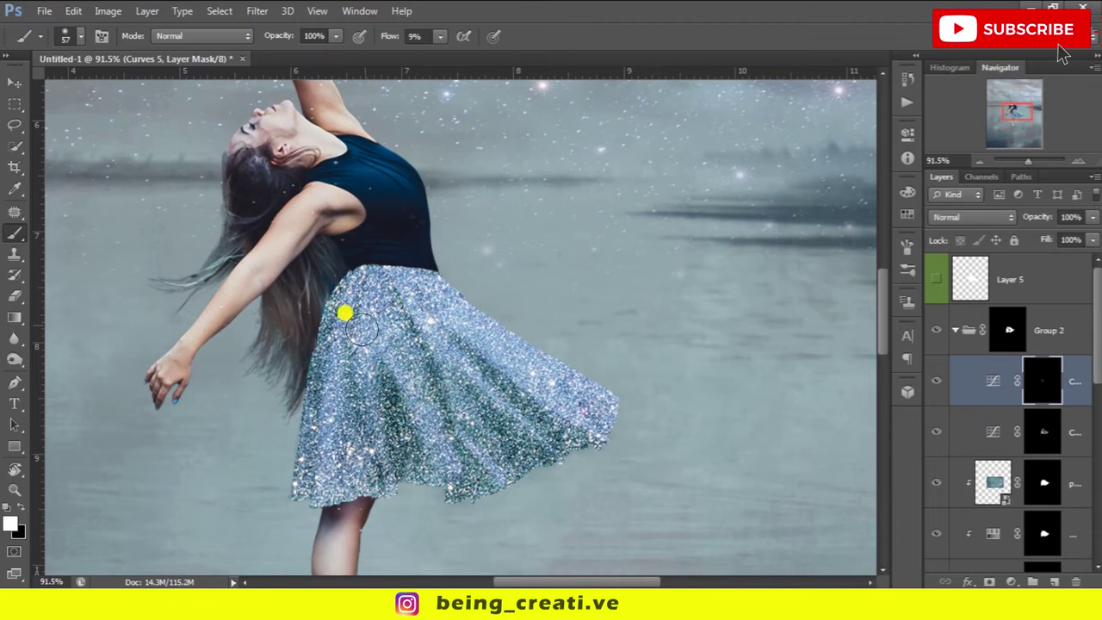
{"action": "left_click", "coordinate": [353, 260]}
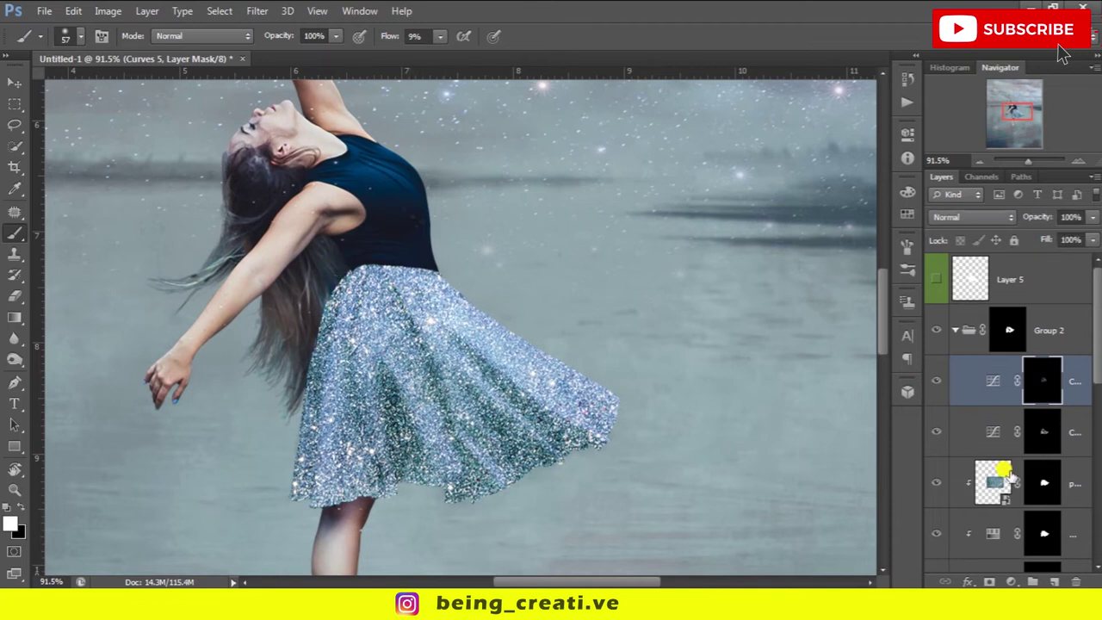
Paint more white on the Curves 4 mask with a larger brush at 36% flow.
{"action": "left_click", "coordinate": [1014, 422]}
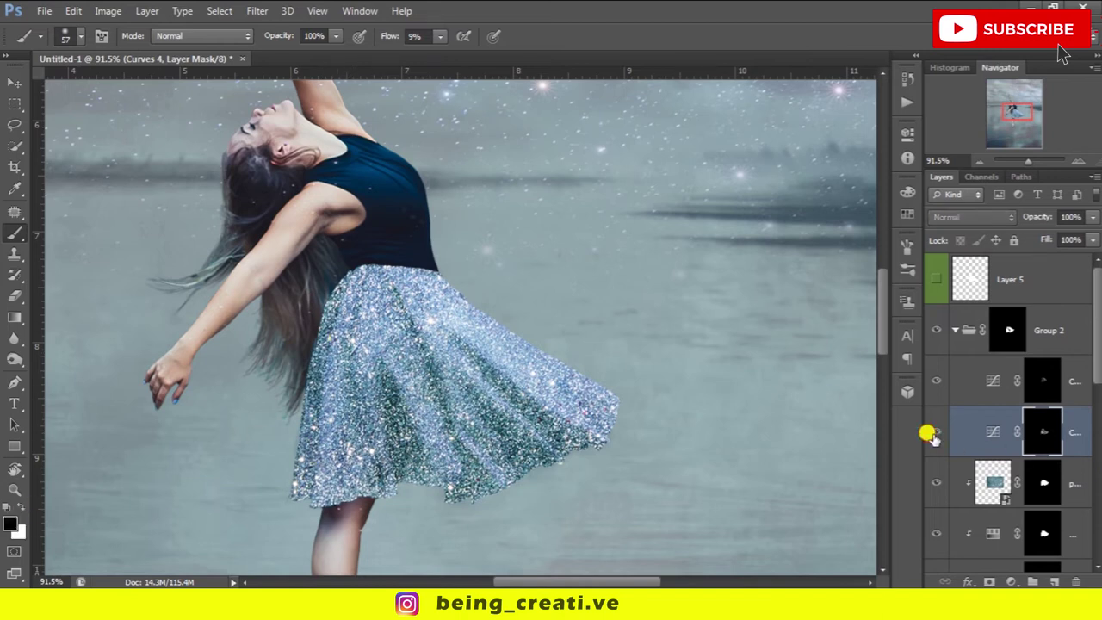
{"action": "left_click_drag", "start_coordinate": [456, 323], "coordinate": [419, 411]}
{"action": "key", "text": "shift+0"}
{"action": "key", "text": "x"}
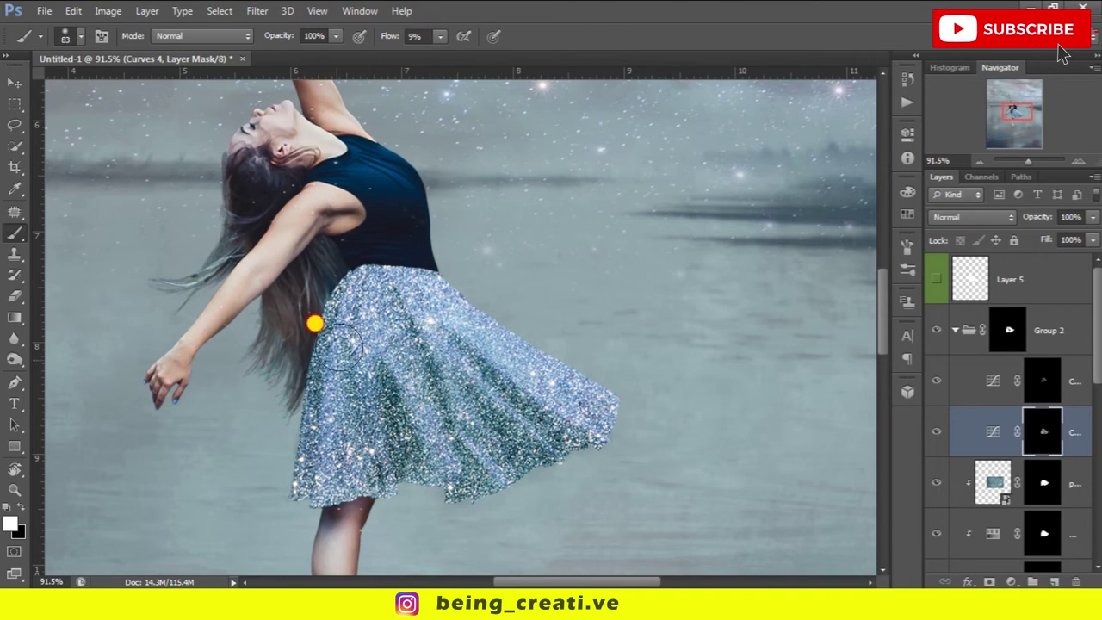
{"action": "scroll", "coordinate": [328, 334], "scroll_direction": "up", "scroll_amount": 3}
{"action": "scroll", "coordinate": [345, 480], "scroll_direction": "up", "scroll_amount": 3}
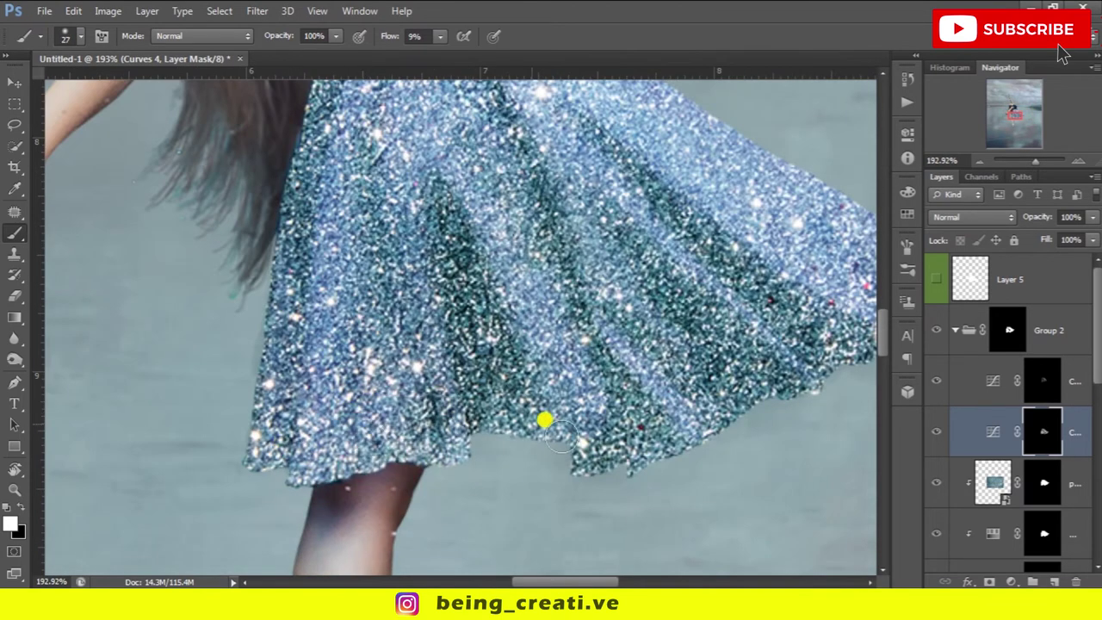
{"action": "scroll", "coordinate": [475, 358], "scroll_direction": "down", "scroll_amount": 3}
{"action": "scroll", "coordinate": [558, 406], "scroll_direction": "down", "scroll_amount": 3}
{"action": "scroll", "coordinate": [485, 300], "scroll_direction": "up", "scroll_amount": 5}
{"action": "mouse_move", "coordinate": [460, 301]}
{"action": "left_mouse_down"}
{"action": "mouse_move", "coordinate": [484, 300]}
{"action": "mouse_move", "coordinate": [416, 312]}
{"action": "mouse_move", "coordinate": [570, 384]}
{"action": "mouse_move", "coordinate": [520, 359]}
{"action": "left_mouse_up"}
{"action": "left_click", "coordinate": [411, 36]}
{"action": "type", "text": "36"}
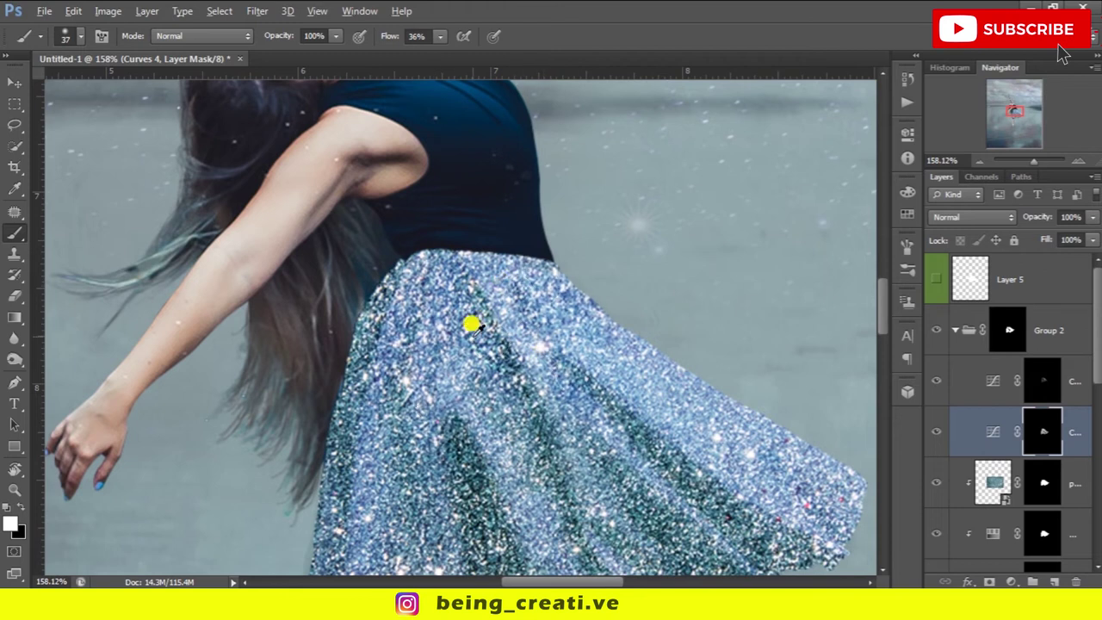
{"action": "scroll", "coordinate": [520, 358], "scroll_direction": "down", "scroll_amount": 5}
{"action": "left_click", "coordinate": [955, 330]}
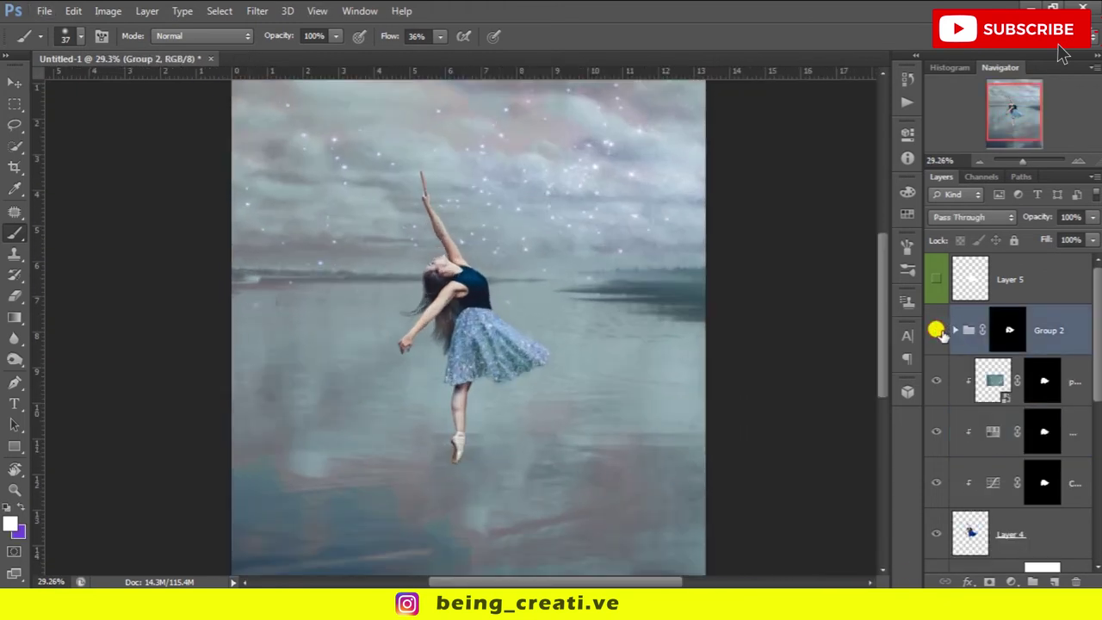
Start a Pen path on Layer 4 beside the dancer's arm and up the top's edge.
{"action": "left_click", "coordinate": [439, 288], "text": "ctrl"}
{"action": "scroll", "coordinate": [460, 290], "scroll_direction": "up", "scroll_amount": 3}
{"action": "scroll", "coordinate": [532, 341], "scroll_direction": "up", "scroll_amount": 3}
{"action": "scroll", "coordinate": [531, 341], "scroll_direction": "up", "scroll_amount": 2}
{"action": "left_click", "coordinate": [15, 381]}
{"action": "scroll", "coordinate": [470, 369], "scroll_direction": "up", "scroll_amount": 1}
{"action": "left_click_drag", "start_coordinate": [483, 348], "coordinate": [461, 336]}
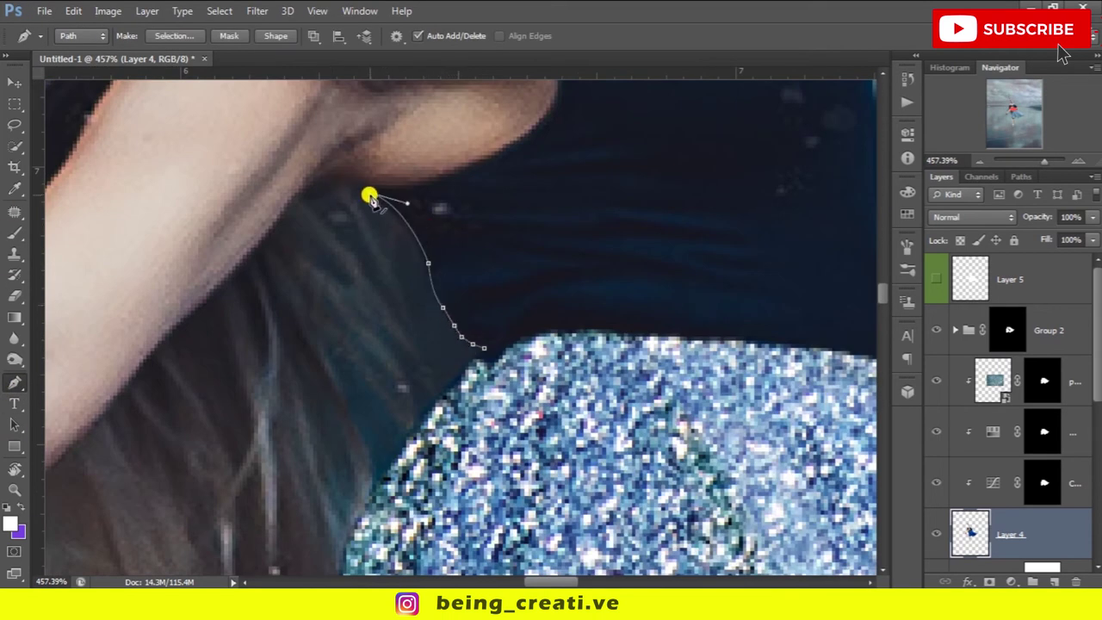
{"action": "left_click", "coordinate": [417, 188]}
{"action": "scroll", "coordinate": [471, 368], "scroll_direction": "up", "scroll_amount": 3}
{"action": "left_click_drag", "start_coordinate": [402, 150], "coordinate": [194, 103]}
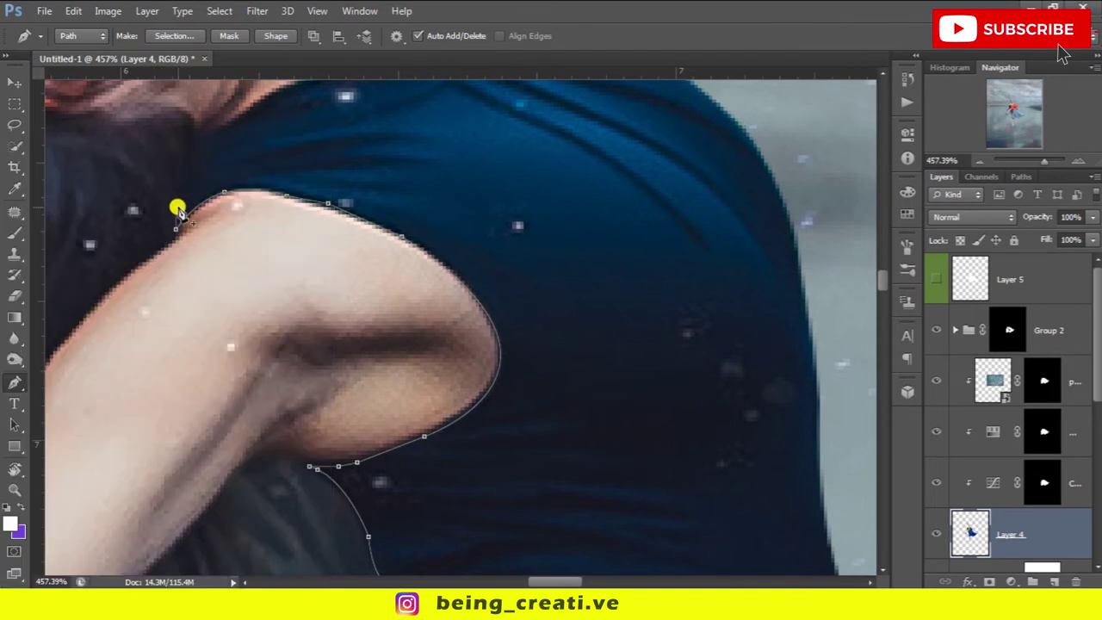
Finish the path around the neck strap, shoulder and armhole, then load it as a selection.
{"action": "scroll", "coordinate": [250, 125], "scroll_direction": "up", "scroll_amount": 5}
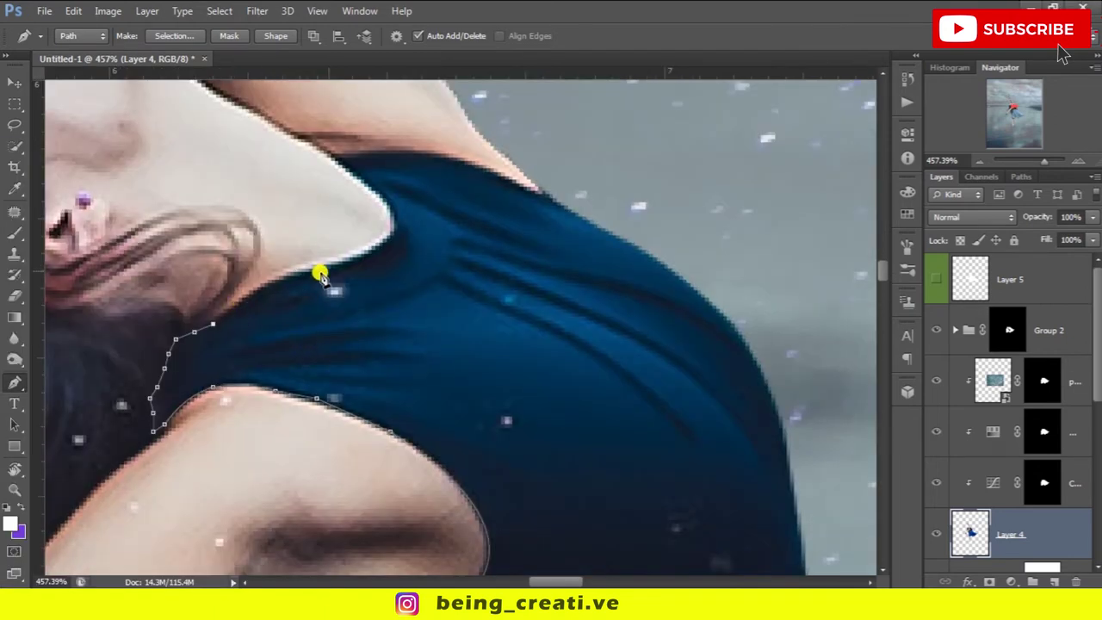
{"action": "scroll", "coordinate": [211, 92], "scroll_direction": "up", "scroll_amount": 1}
{"action": "left_click_drag", "start_coordinate": [338, 189], "coordinate": [207, 109]}
{"action": "left_click", "coordinate": [339, 189], "text": "alt"}
{"action": "left_click_drag", "start_coordinate": [533, 218], "coordinate": [635, 287]}
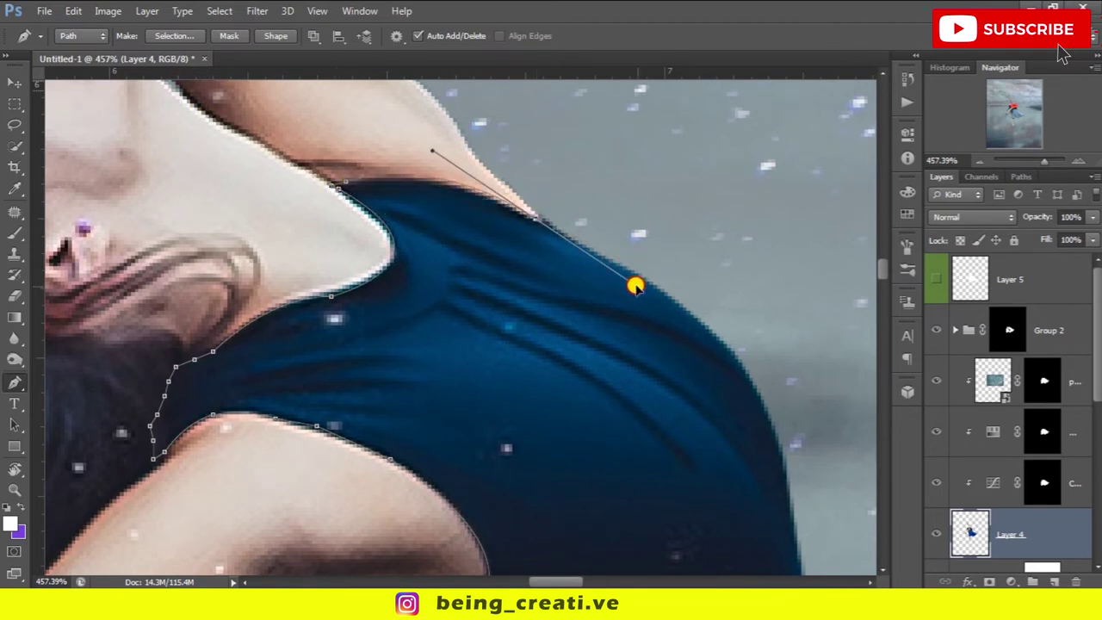
{"action": "scroll", "coordinate": [551, 228], "scroll_direction": "down", "scroll_amount": 2}
{"action": "scroll", "coordinate": [489, 202], "scroll_direction": "right", "scroll_amount": 4}
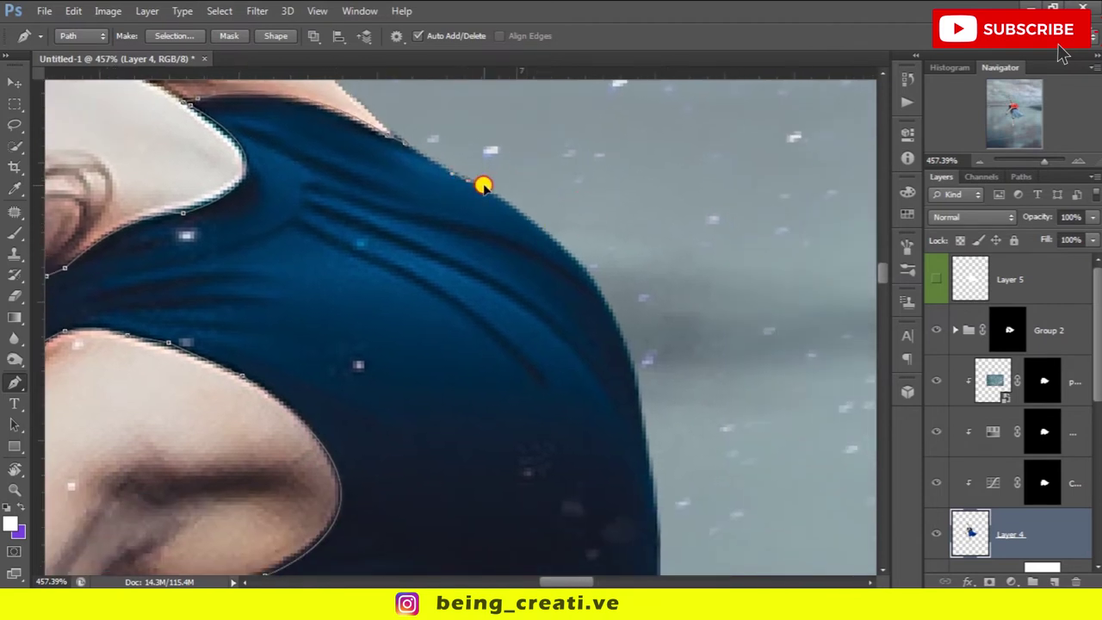
{"action": "left_click_drag", "start_coordinate": [644, 449], "coordinate": [641, 527]}
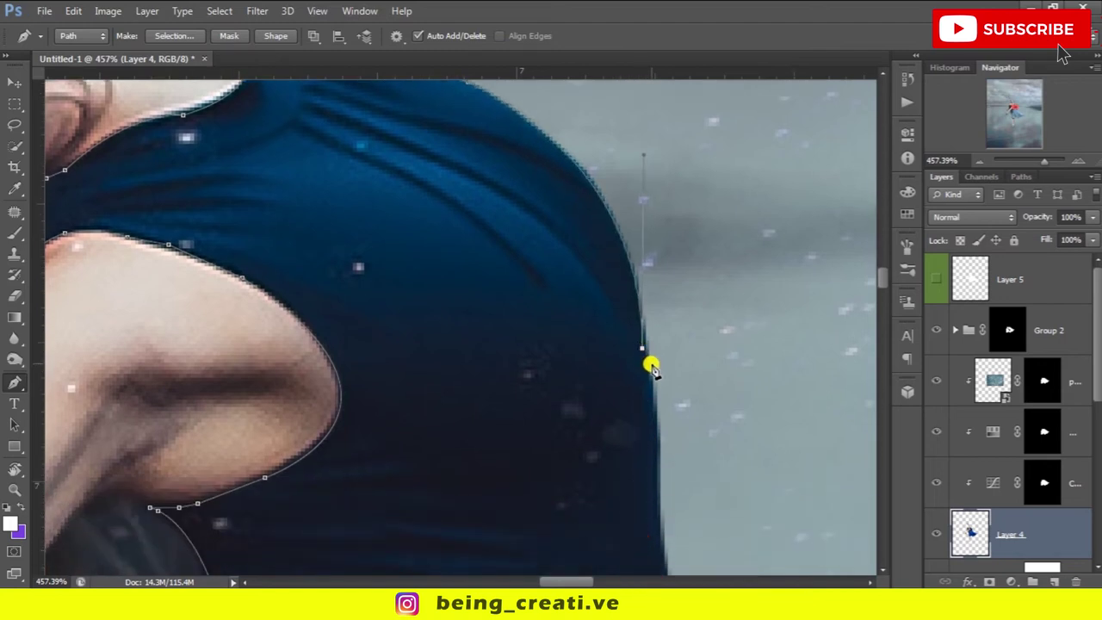
{"action": "scroll", "coordinate": [702, 413], "scroll_direction": "down", "scroll_amount": 5}
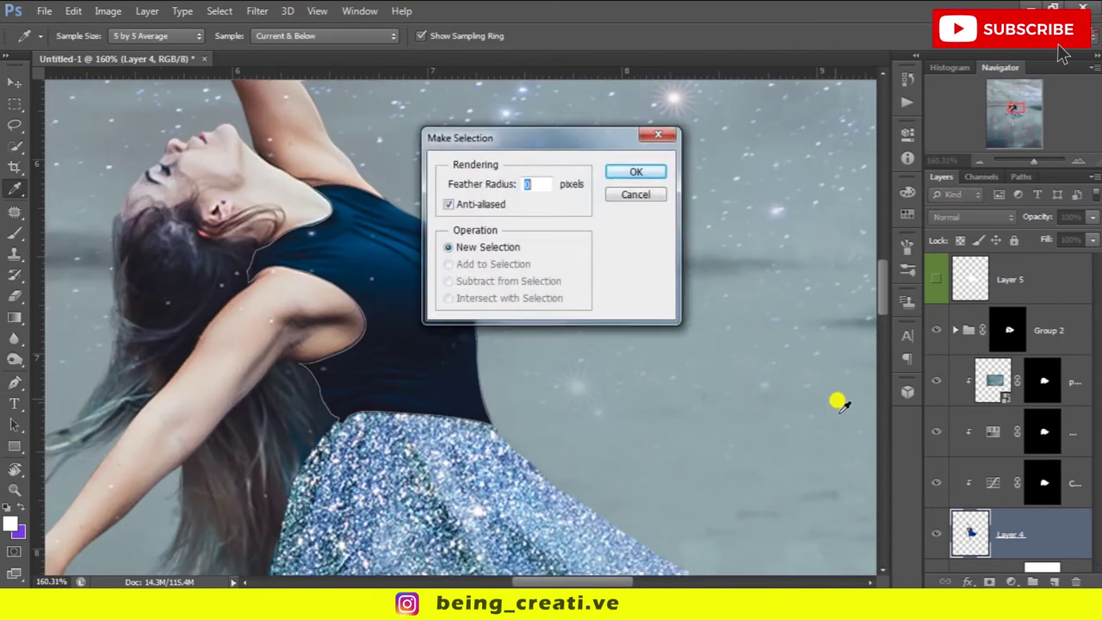
{"action": "key", "text": "Return"}
{"action": "left_click", "coordinate": [1011, 582]}
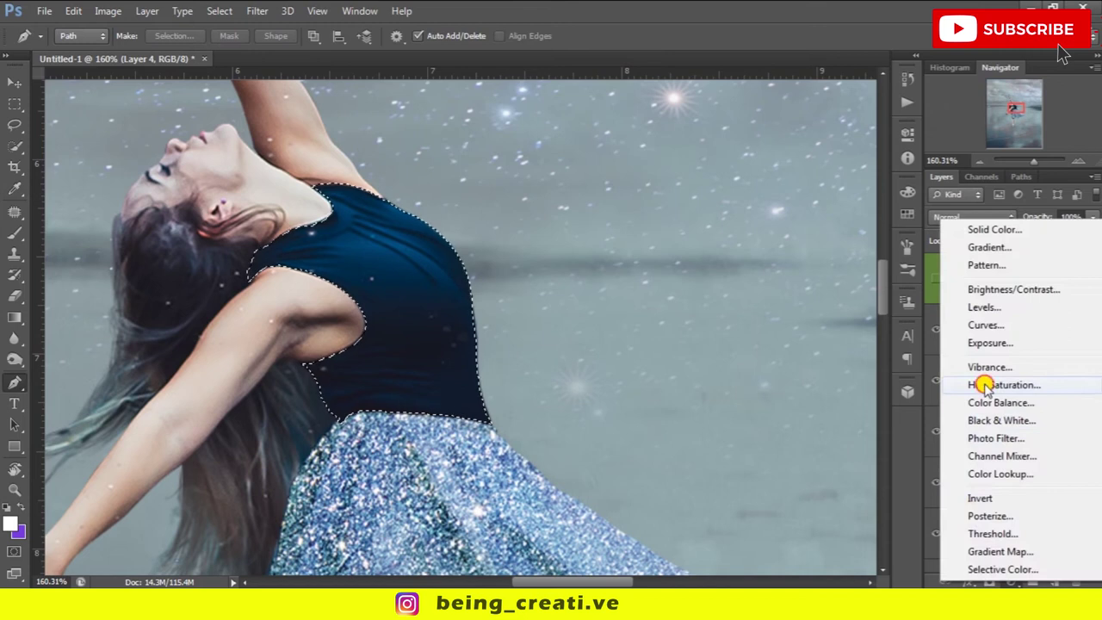
Add a colorized Hue/Saturation layer at Hue 360, Saturation 33, Lightness -2 for the top.
{"action": "left_click", "coordinate": [978, 384]}
{"action": "left_click_drag", "start_coordinate": [797, 233], "coordinate": [841, 245]}
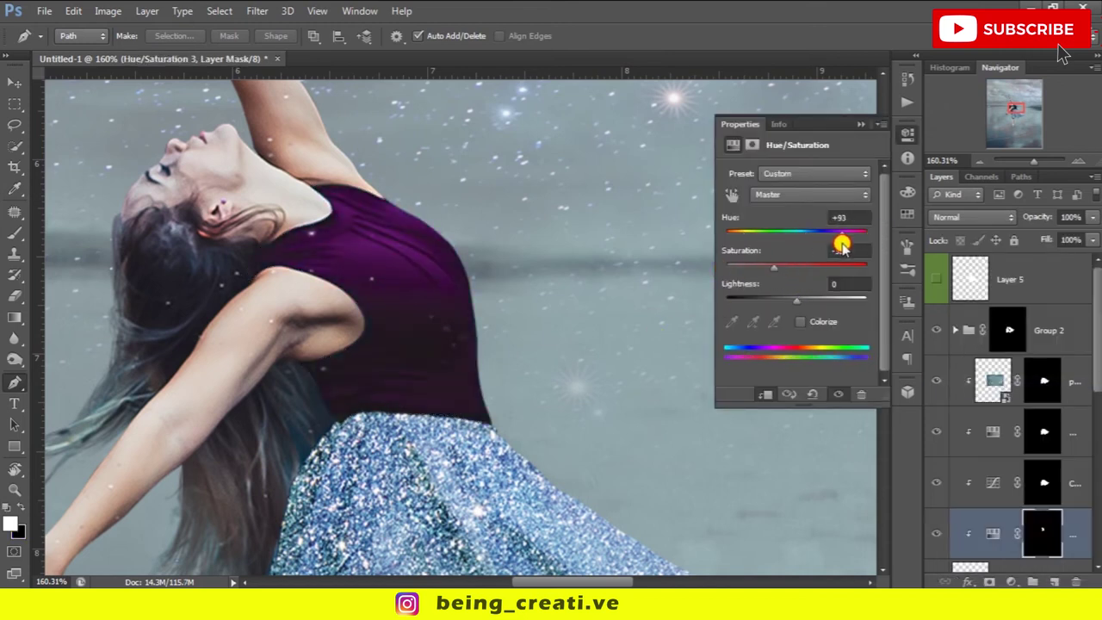
{"action": "left_click", "coordinate": [800, 321]}
{"action": "left_click_drag", "start_coordinate": [746, 233], "coordinate": [837, 233]}
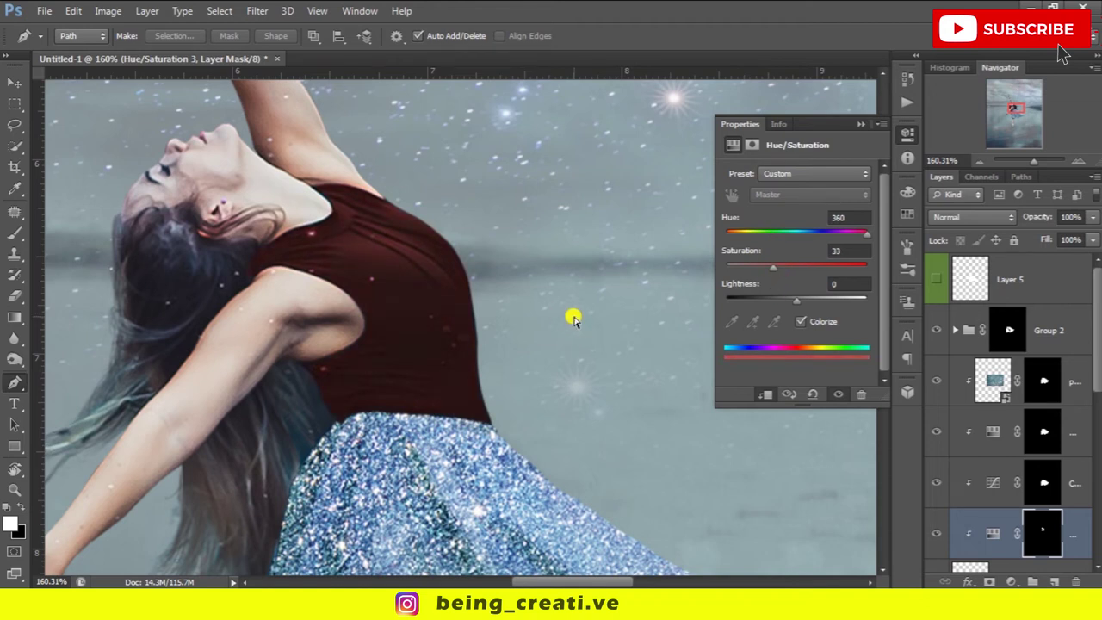
{"action": "key", "text": "ctrl+0"}
{"action": "left_click_drag", "start_coordinate": [800, 306], "coordinate": [795, 306]}
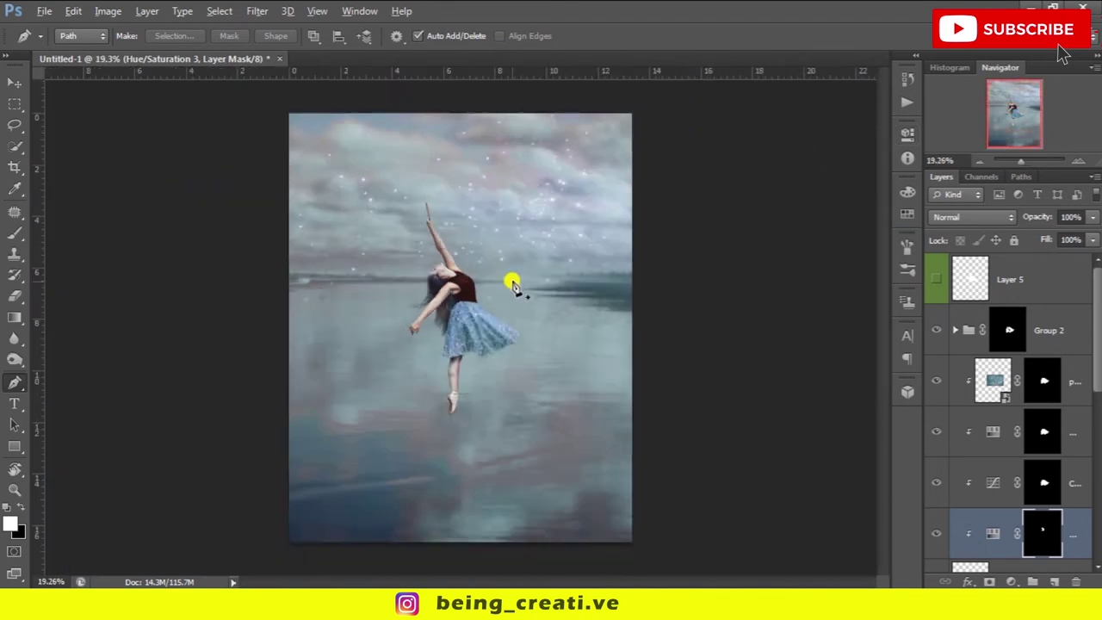
Pull a Curves 1 point down to darken the whole scene.
{"action": "scroll", "coordinate": [512, 278], "scroll_direction": "up", "scroll_amount": 3}
{"action": "scroll", "coordinate": [482, 263], "scroll_direction": "down", "scroll_amount": 4}
{"action": "scroll", "coordinate": [972, 474], "scroll_direction": "up", "scroll_amount": 1}
{"action": "double_click", "coordinate": [971, 477]}
{"action": "left_click_drag", "start_coordinate": [785, 290], "coordinate": [787, 301]}
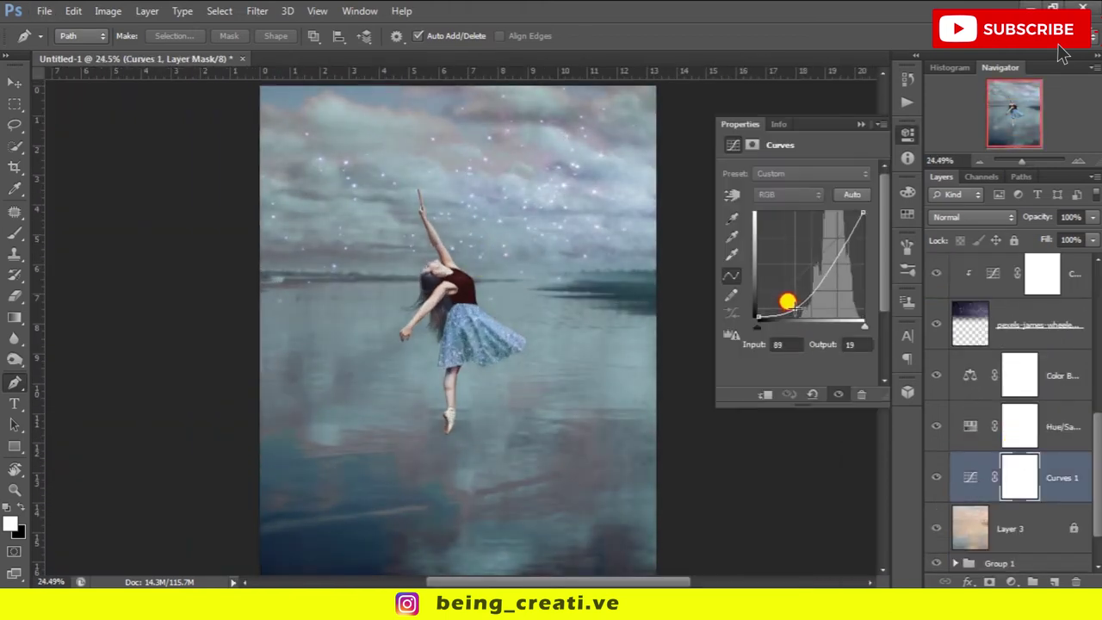
Drag a Curves 2 point down to crush the shadows.
{"action": "left_click", "coordinate": [711, 226]}
{"action": "scroll", "coordinate": [757, 339], "scroll_direction": "down", "scroll_amount": 1}
{"action": "right_click", "coordinate": [703, 456]}
{"action": "scroll", "coordinate": [1081, 425], "scroll_direction": "up", "scroll_amount": 3}
{"action": "double_click", "coordinate": [964, 422]}
{"action": "left_click_drag", "start_coordinate": [794, 322], "coordinate": [790, 310]}
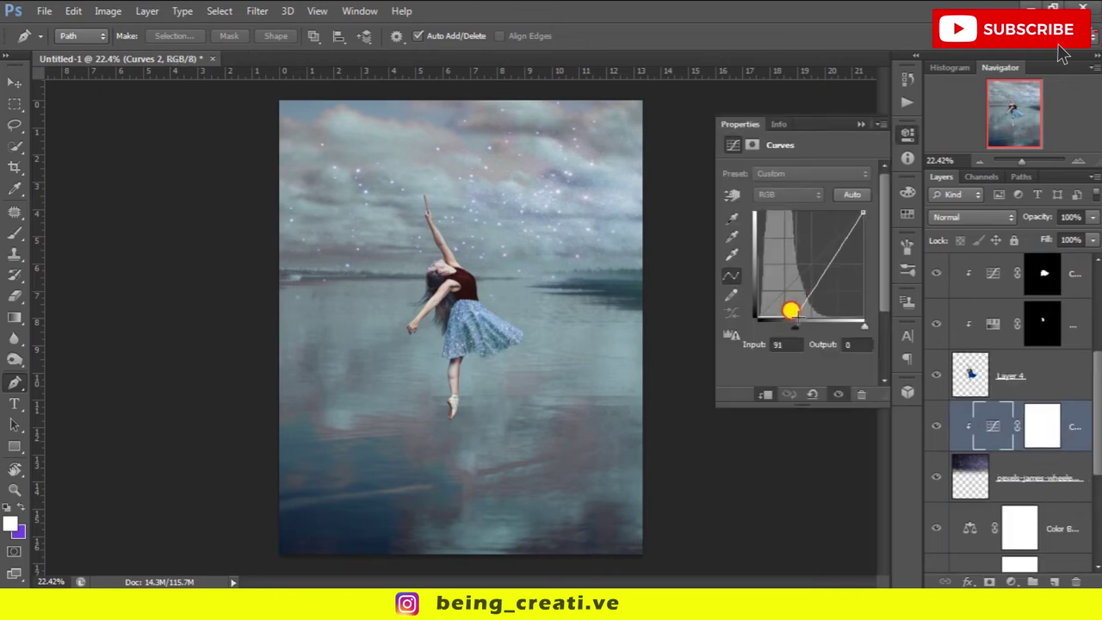
{"action": "scroll", "coordinate": [1023, 505], "scroll_direction": "down", "scroll_amount": 1}
Add a Gradient Map with a blue–cyan–blue gradient, turning the middle yellow stop cyan.
{"action": "left_click", "coordinate": [1012, 582]}
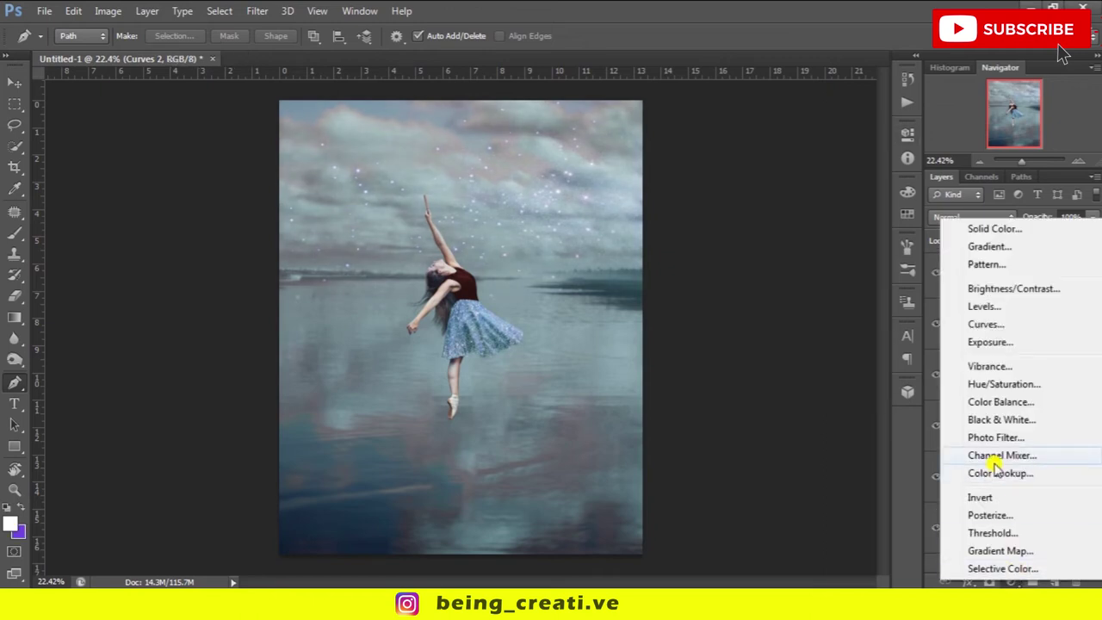
{"action": "left_click", "coordinate": [990, 540]}
{"action": "left_click", "coordinate": [758, 178]}
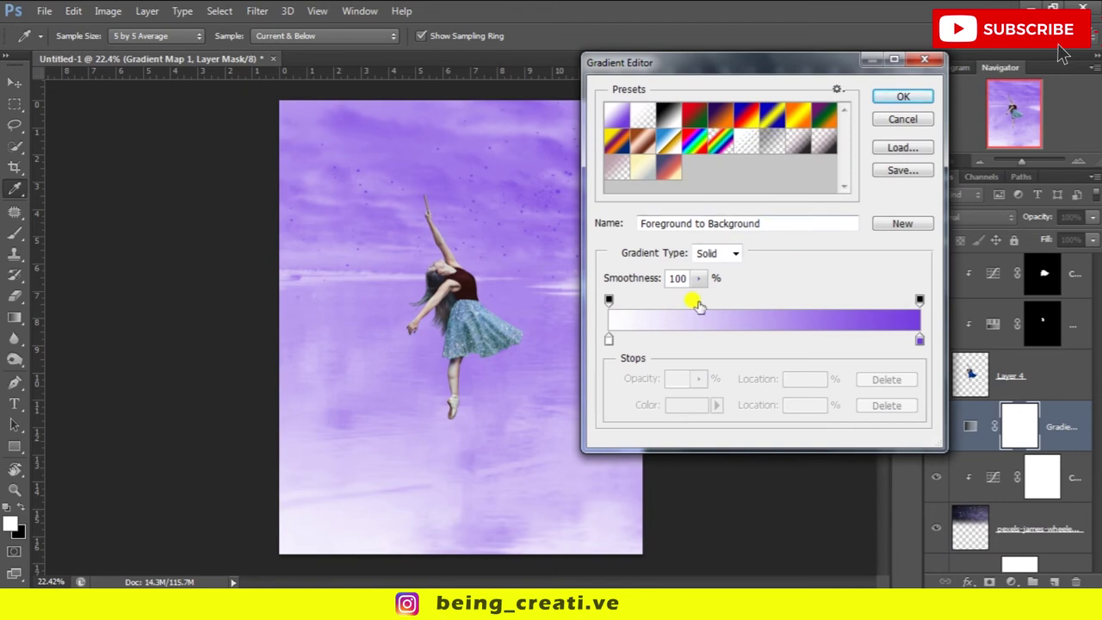
{"action": "left_click", "coordinate": [772, 115]}
{"action": "left_click", "coordinate": [765, 340]}
{"action": "left_click", "coordinate": [715, 404]}
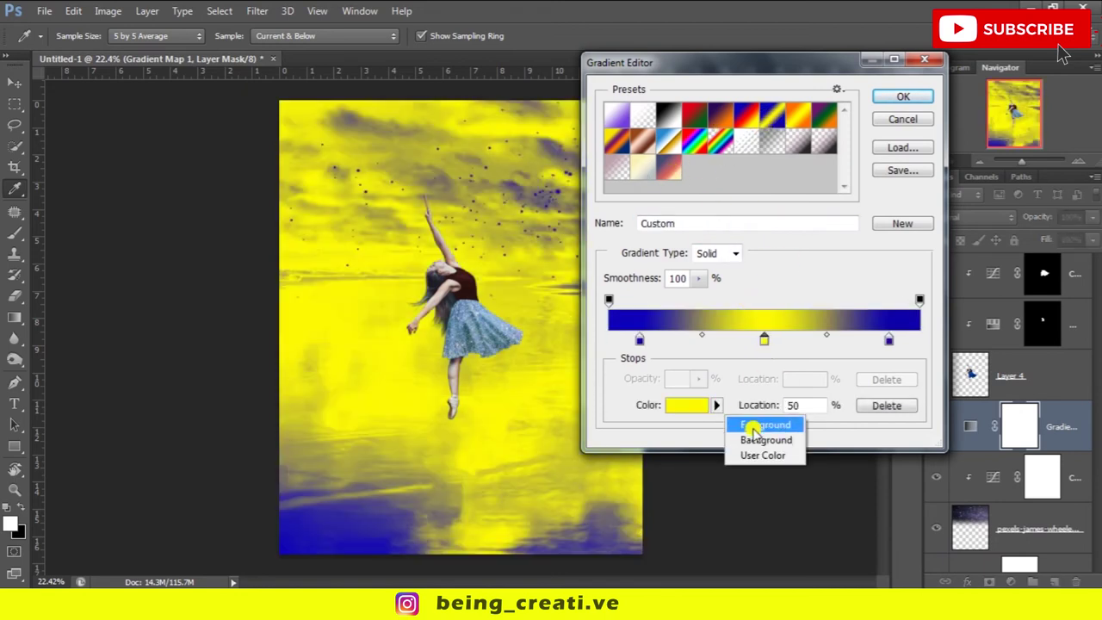
{"action": "left_click", "coordinate": [753, 453]}
{"action": "left_click_drag", "start_coordinate": [906, 292], "coordinate": [909, 283]}
{"action": "key", "text": "Return"}
{"action": "left_click_drag", "start_coordinate": [608, 340], "coordinate": [647, 347]}
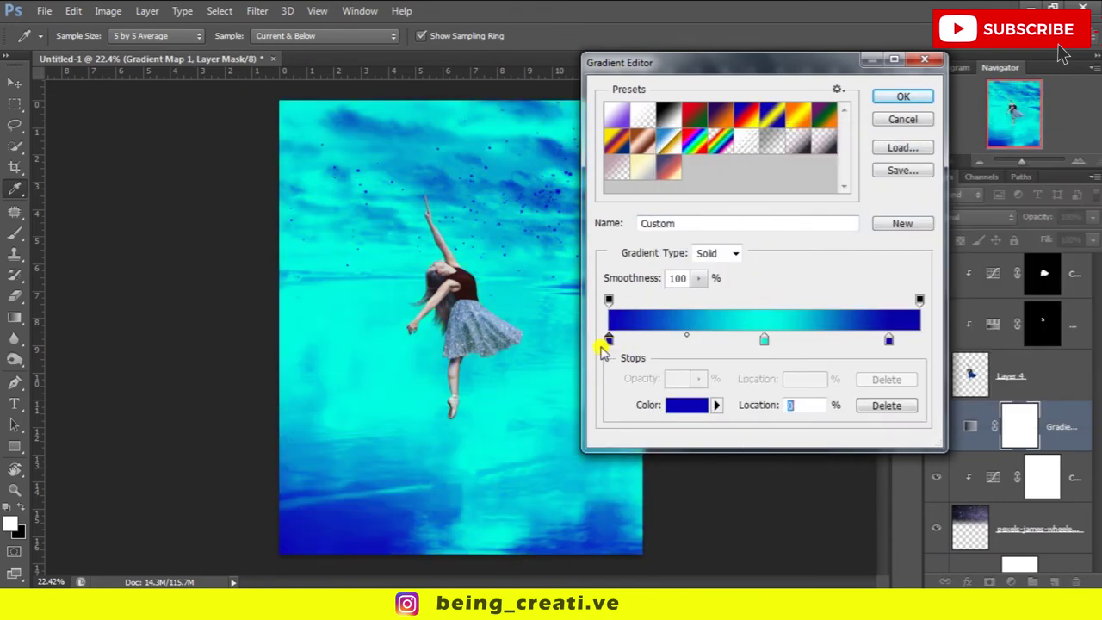
{"action": "left_click", "coordinate": [902, 95]}
Blend the gradient map in Overlay mode at 17% opacity.
{"action": "left_click", "coordinate": [973, 217]}
{"action": "left_click", "coordinate": [964, 197]}
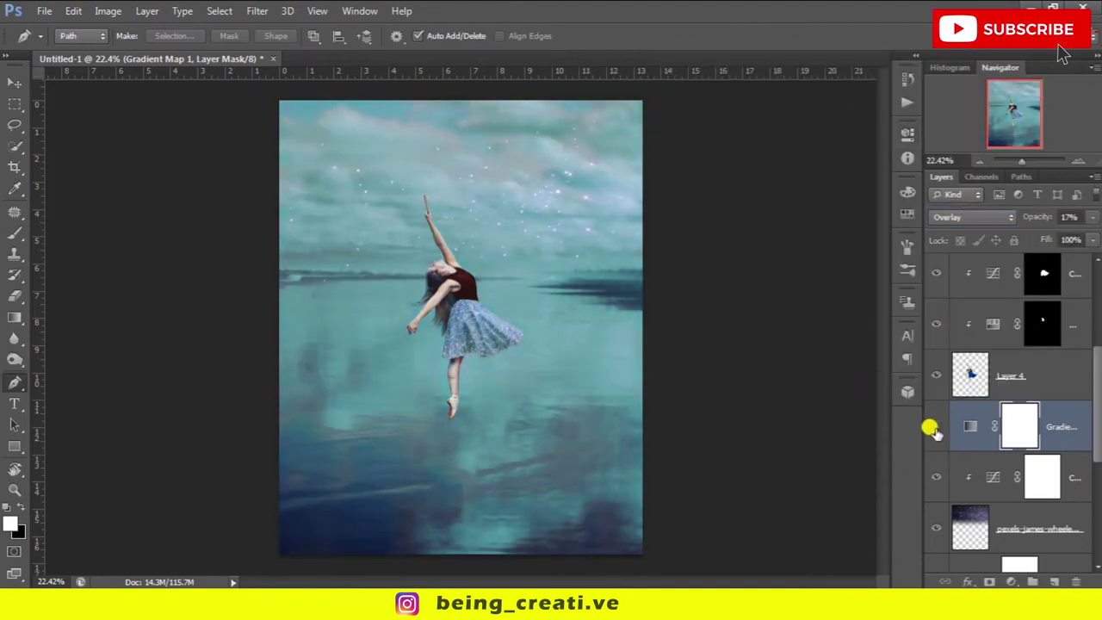
{"action": "left_click", "coordinate": [1077, 364]}
{"action": "scroll", "coordinate": [1093, 306], "scroll_direction": "up", "scroll_amount": 4}
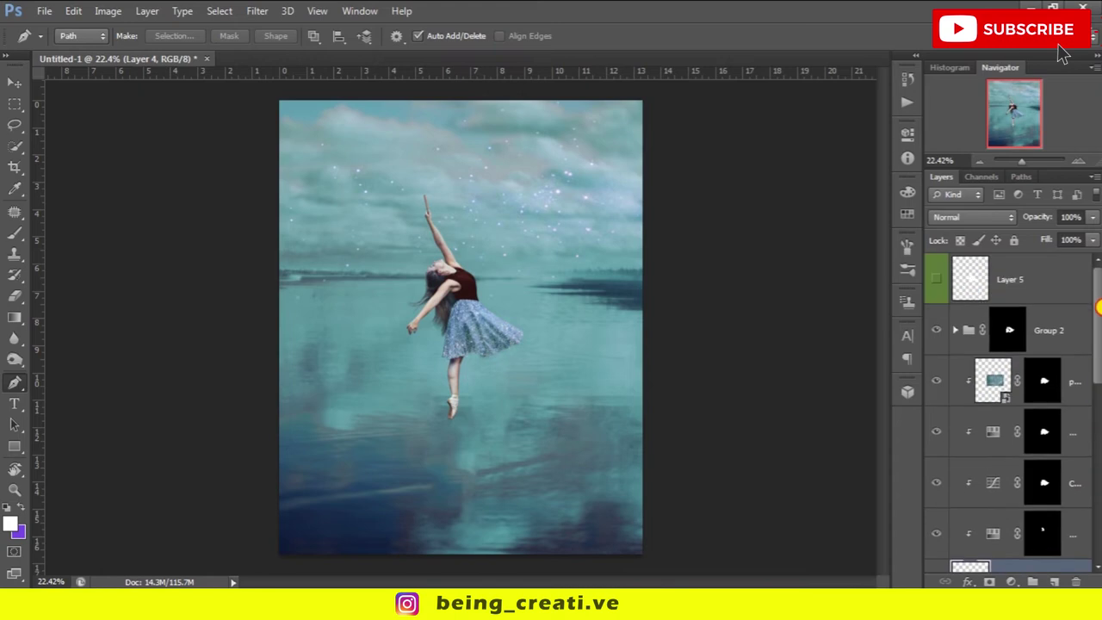
Group the dancer's layers as 'model' and duplicate the group.
{"action": "key", "text": "ctrl+g"}
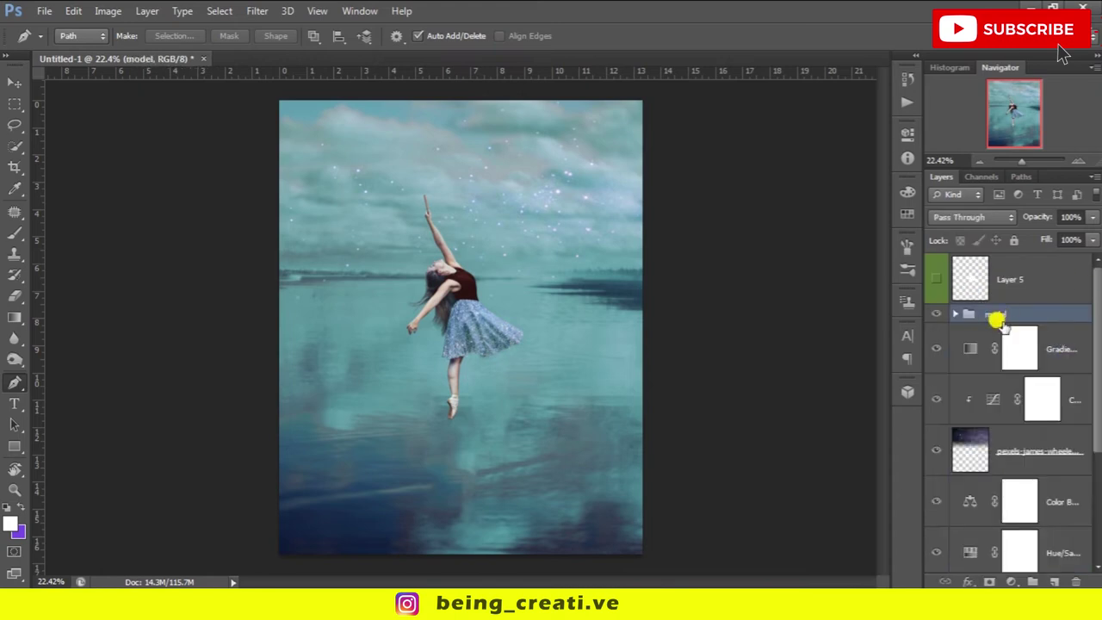
{"action": "key", "text": "Return"}
{"action": "key", "text": "ctrl+j"}
{"action": "left_click", "coordinate": [990, 333]}
{"action": "left_click", "coordinate": [936, 332]}
{"action": "right_click", "coordinate": [985, 336]}
{"action": "left_click", "coordinate": [935, 333]}
Flip the model copy vertically and move it below her feet as a reflection.
{"action": "key", "text": "ctrl+t"}
{"action": "key", "text": "Return"}
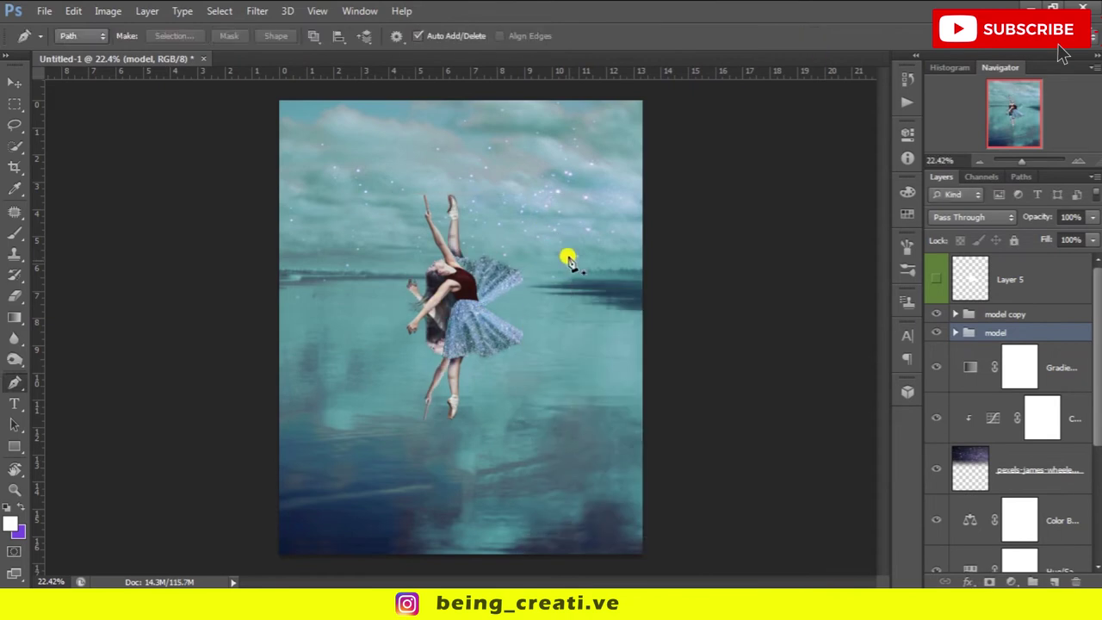
{"action": "key", "text": "v"}
{"action": "mouse_move", "coordinate": [467, 231]}
{"action": "left_mouse_down"}
{"action": "mouse_move", "coordinate": [443, 450]}
{"action": "mouse_move", "coordinate": [463, 401]}
{"action": "left_mouse_up"}
{"action": "scroll", "coordinate": [464, 467], "scroll_direction": "up", "scroll_amount": 5}
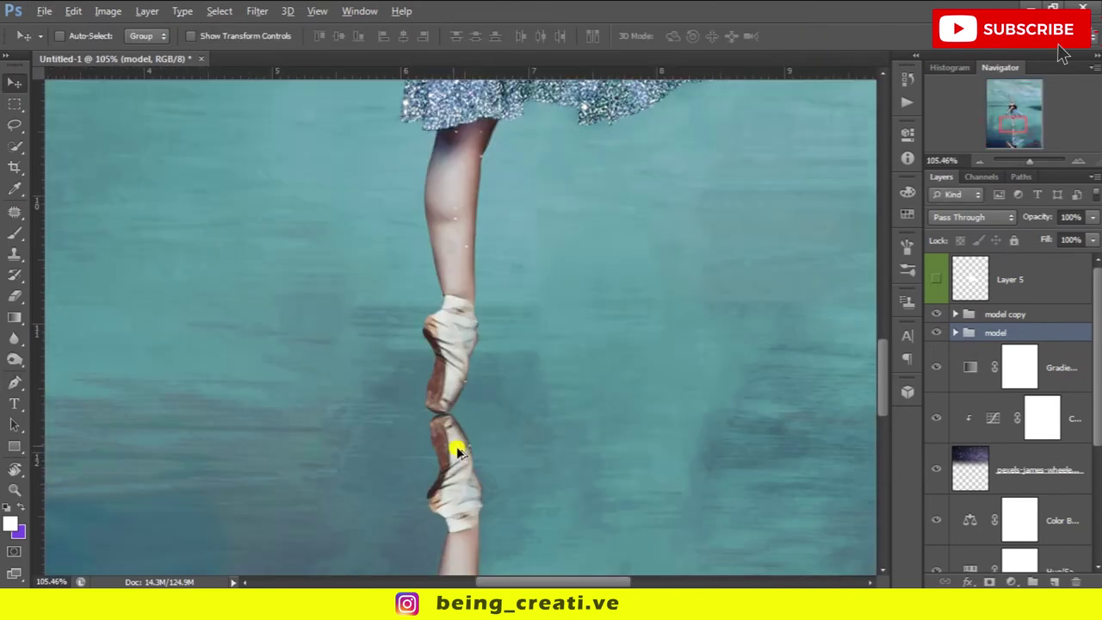
{"action": "key", "text": "ctrl+0"}
Drag the galaxy photo from the folder onto the canvas and place it.
{"action": "left_click", "coordinate": [69, 517]}
{"action": "mouse_move", "coordinate": [450, 123]}
{"action": "left_mouse_down"}
{"action": "mouse_move", "coordinate": [317, 468]}
{"action": "mouse_move", "coordinate": [523, 270]}
{"action": "left_mouse_up"}
{"action": "left_click", "coordinate": [918, 583]}
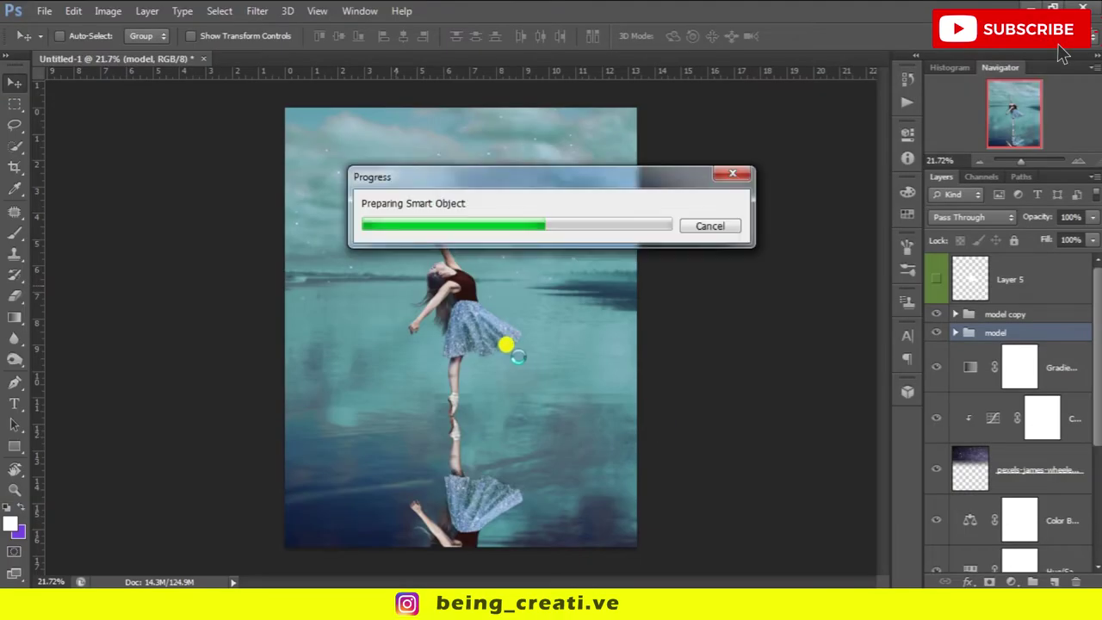
Move the galaxy layer out of the model copy group, scale it down, and set Color Dodge.
{"action": "key", "text": "Return"}
{"action": "left_click_drag", "start_coordinate": [1016, 333], "coordinate": [1028, 297]}
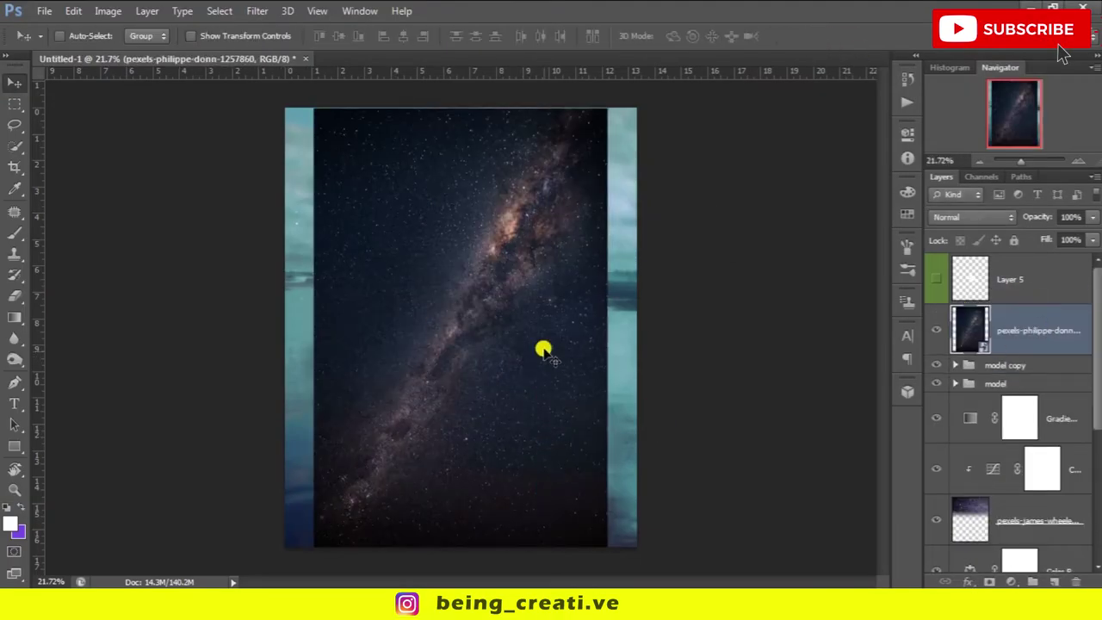
{"action": "key", "text": "ctrl+t"}
{"action": "left_click_drag", "start_coordinate": [607, 547], "coordinate": [557, 472]}
{"action": "key", "text": "Return"}
{"action": "left_click", "coordinate": [973, 217]}
{"action": "left_click", "coordinate": [964, 148]}
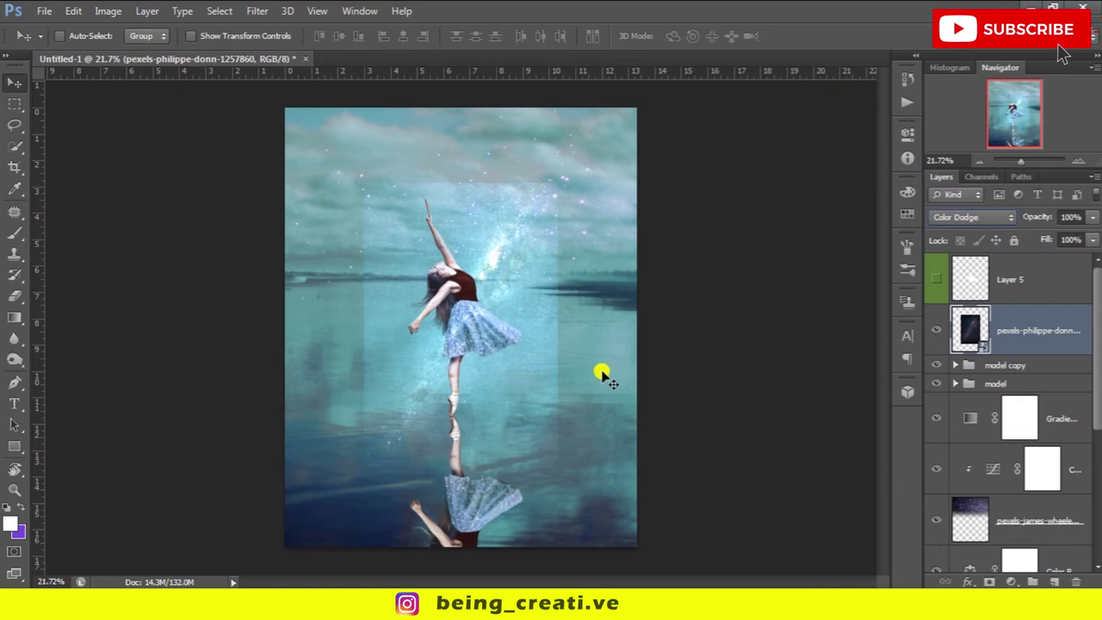
{"action": "left_click", "coordinate": [936, 330]}
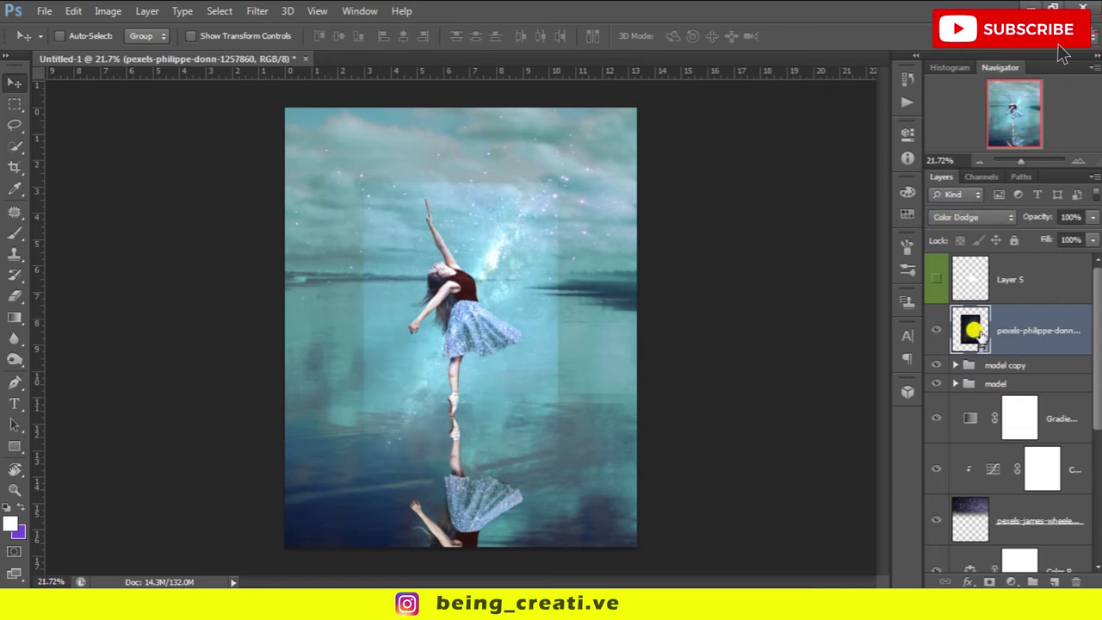
{"action": "left_click_drag", "start_coordinate": [502, 278], "coordinate": [484, 192]}
Shrink, shift and rotate the galaxy about 53° counter-clockwise into a streak above the raised hand.
{"action": "key", "text": "ctrl+t"}
{"action": "left_click_drag", "start_coordinate": [537, 410], "coordinate": [528, 376]}
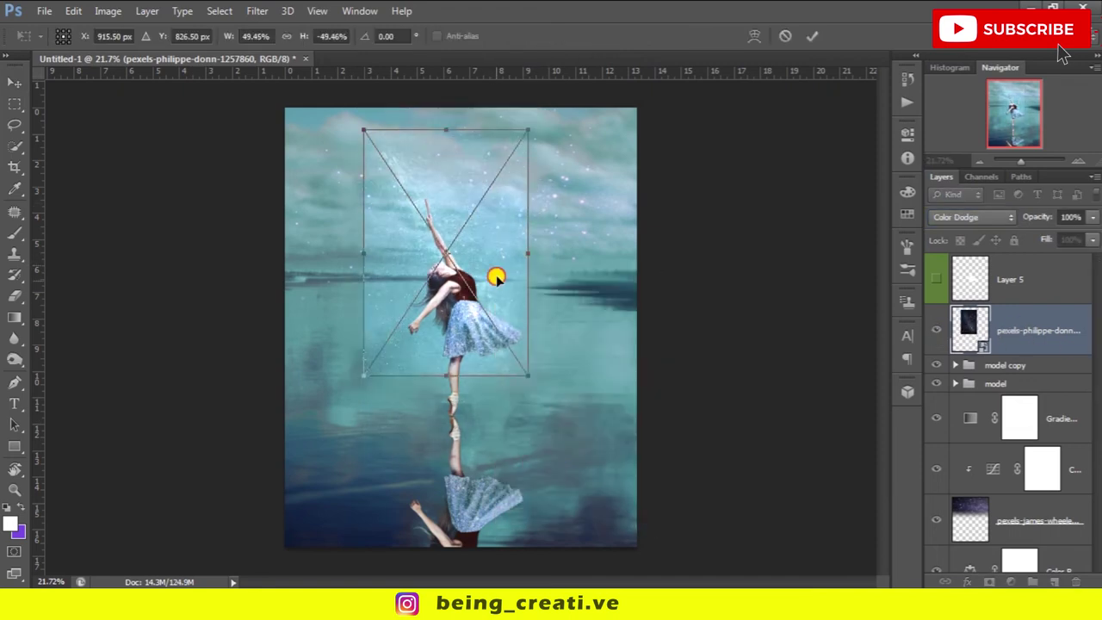
{"action": "left_click_drag", "start_coordinate": [499, 285], "coordinate": [467, 285]}
{"action": "left_click_drag", "start_coordinate": [501, 218], "coordinate": [402, 68]}
{"action": "mouse_move", "coordinate": [472, 401]}
{"action": "left_mouse_down"}
{"action": "mouse_move", "coordinate": [445, 260]}
{"action": "mouse_move", "coordinate": [491, 140]}
{"action": "left_mouse_up"}
{"action": "left_click", "coordinate": [812, 40]}
Erase the galaxy's hard edges around the streak with the Eraser.
{"action": "scroll", "coordinate": [408, 216], "scroll_direction": "up", "scroll_amount": 3}
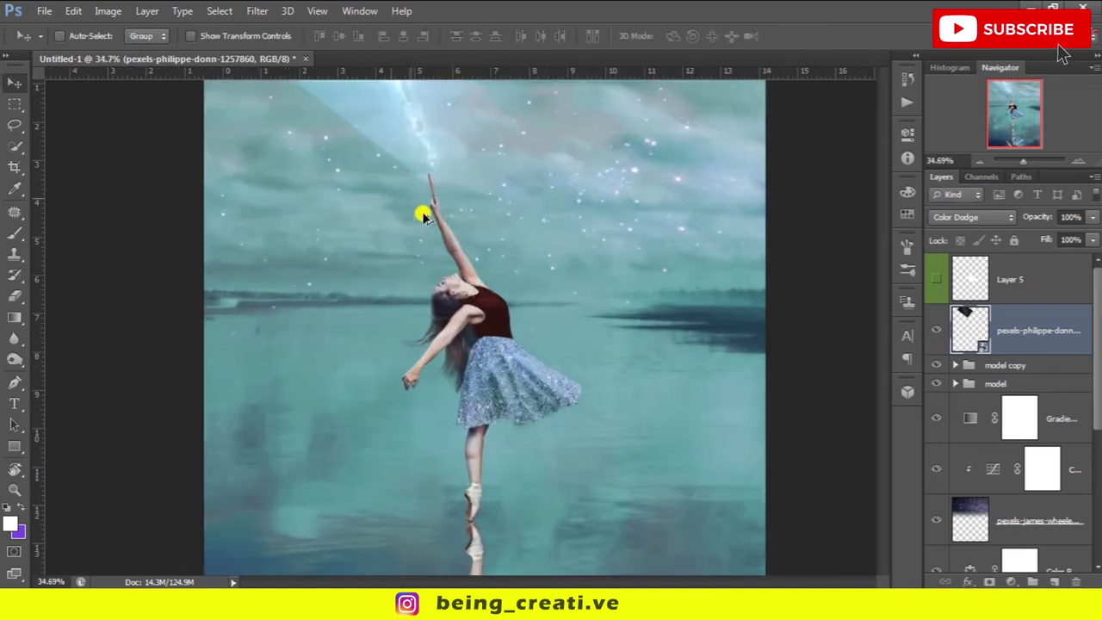
{"action": "scroll", "coordinate": [568, 344], "scroll_direction": "up", "scroll_amount": 1}
{"action": "left_click", "coordinate": [15, 296]}
{"action": "left_click_drag", "start_coordinate": [509, 221], "coordinate": [591, 270]}
{"action": "left_click_drag", "start_coordinate": [263, 229], "coordinate": [240, 254]}
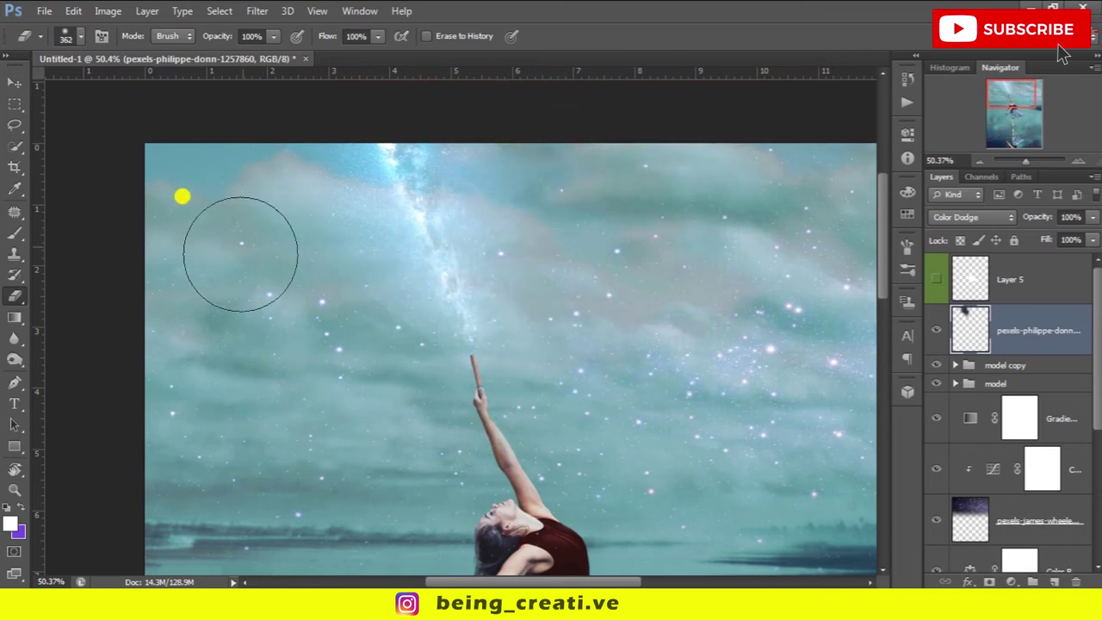
{"action": "scroll", "coordinate": [517, 344], "scroll_direction": "down", "scroll_amount": 3}
{"action": "scroll", "coordinate": [405, 160], "scroll_direction": "up", "scroll_amount": 3}
{"action": "scroll", "coordinate": [406, 160], "scroll_direction": "up", "scroll_amount": 2}
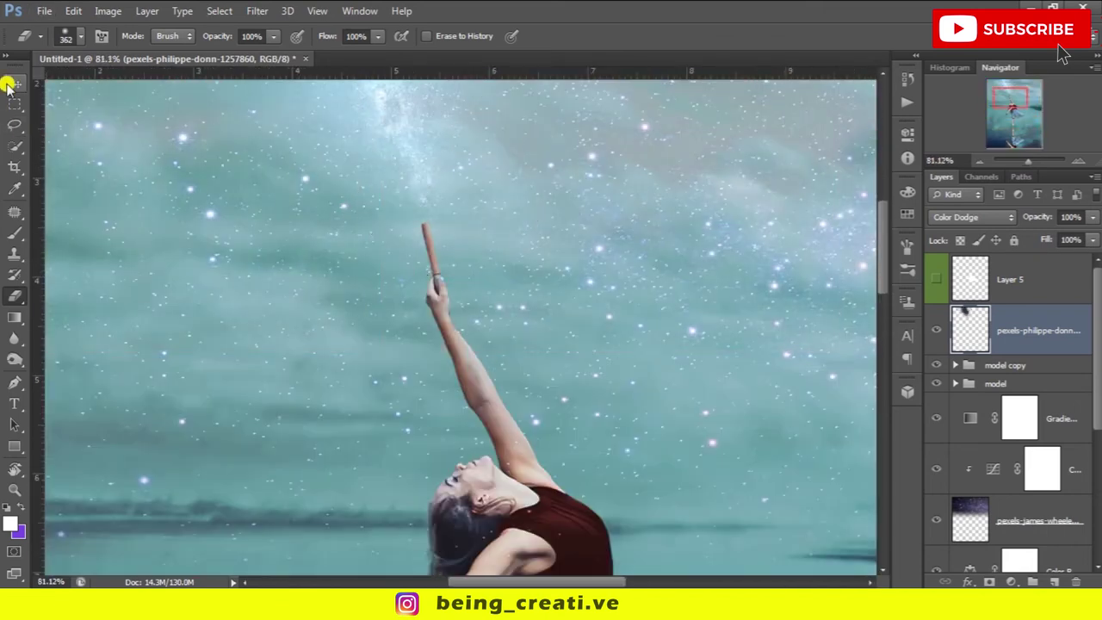
{"action": "left_click", "coordinate": [10, 84]}
{"action": "scroll", "coordinate": [532, 199], "scroll_direction": "down", "scroll_amount": 4}
{"action": "scroll", "coordinate": [531, 199], "scroll_direction": "down", "scroll_amount": 1}
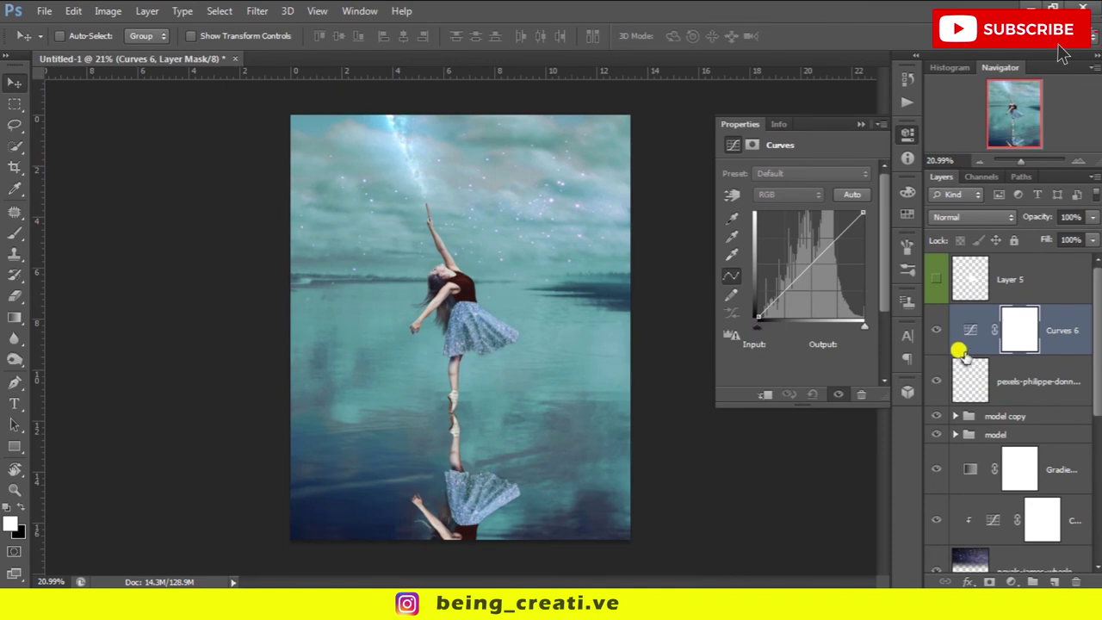
Clip Curves 6 to the galaxy layer, brightening its highlights and deepening its shadows.
{"action": "left_click", "coordinate": [960, 353], "text": "alt"}
{"action": "left_click_drag", "start_coordinate": [751, 312], "coordinate": [765, 315]}
{"action": "left_click_drag", "start_coordinate": [861, 212], "coordinate": [825, 199]}
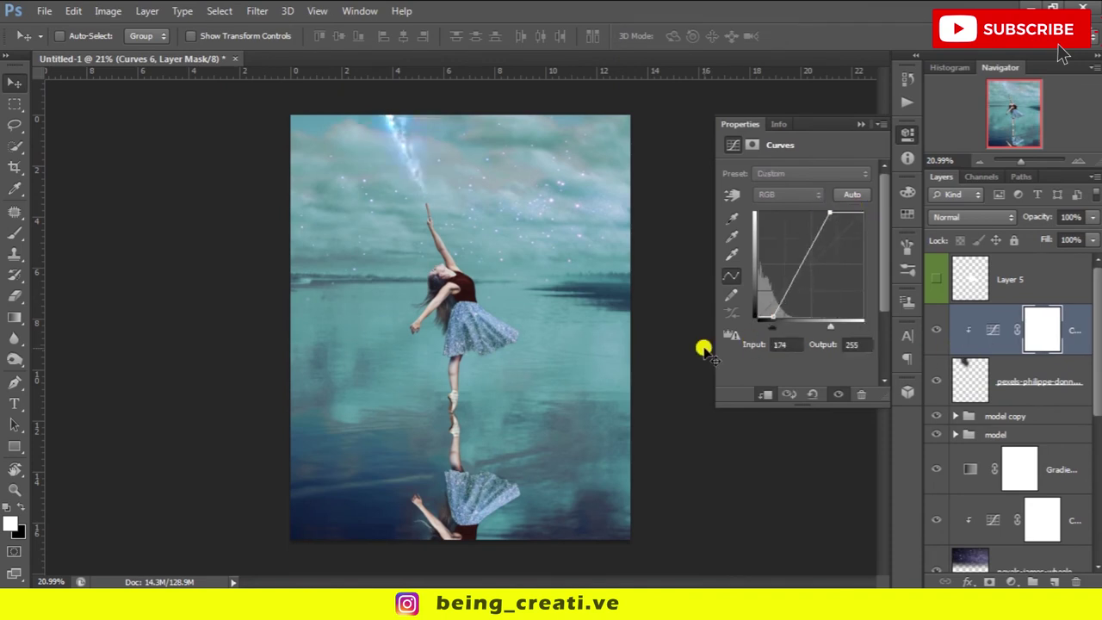
{"action": "left_click_drag", "start_coordinate": [772, 320], "coordinate": [775, 312]}
{"action": "double_click", "coordinate": [859, 124]}
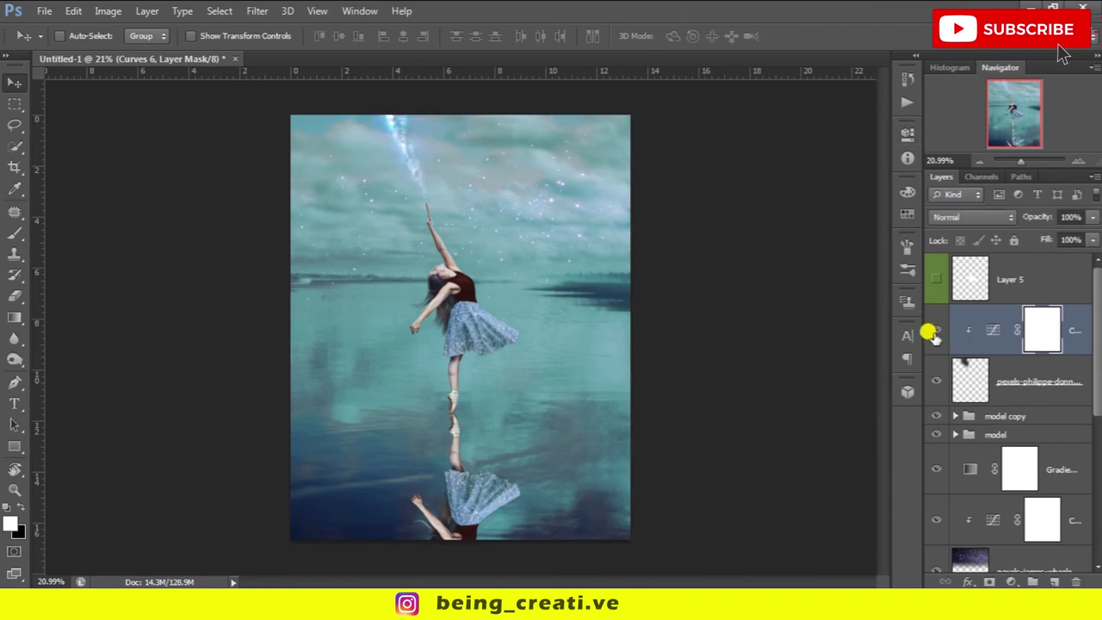
{"action": "scroll", "coordinate": [381, 178], "scroll_direction": "down", "scroll_amount": 2}
{"action": "scroll", "coordinate": [541, 293], "scroll_direction": "up", "scroll_amount": 3}
{"action": "scroll", "coordinate": [541, 293], "scroll_direction": "down", "scroll_amount": 1}
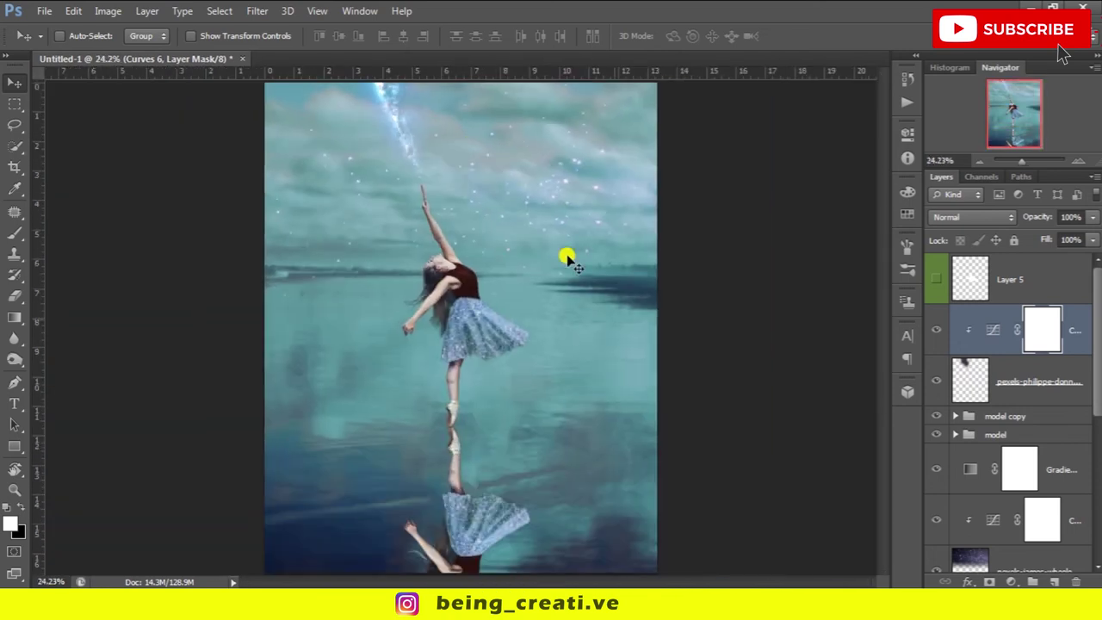
Warp the galaxy streak into a curve.
{"action": "left_click", "coordinate": [1016, 370]}
{"action": "key", "text": "ctrl+t"}
{"action": "right_click", "coordinate": [389, 140]}
{"action": "left_click", "coordinate": [479, 261]}
{"action": "scroll", "coordinate": [480, 260], "scroll_direction": "down", "scroll_amount": 2}
{"action": "mouse_move", "coordinate": [477, 106]}
{"action": "left_mouse_down"}
{"action": "mouse_move", "coordinate": [504, 104]}
{"action": "mouse_move", "coordinate": [378, 106]}
{"action": "left_mouse_up"}
{"action": "key", "text": "Return"}
{"action": "scroll", "coordinate": [401, 184], "scroll_direction": "up", "scroll_amount": 1}
Add Curves 7 above the model copy group with the black point raised to about Input 22–32.
{"action": "left_click", "coordinate": [1003, 416]}
{"action": "left_click", "coordinate": [1011, 582]}
{"action": "left_click", "coordinate": [926, 320]}
{"action": "left_click_drag", "start_coordinate": [755, 313], "coordinate": [765, 314]}
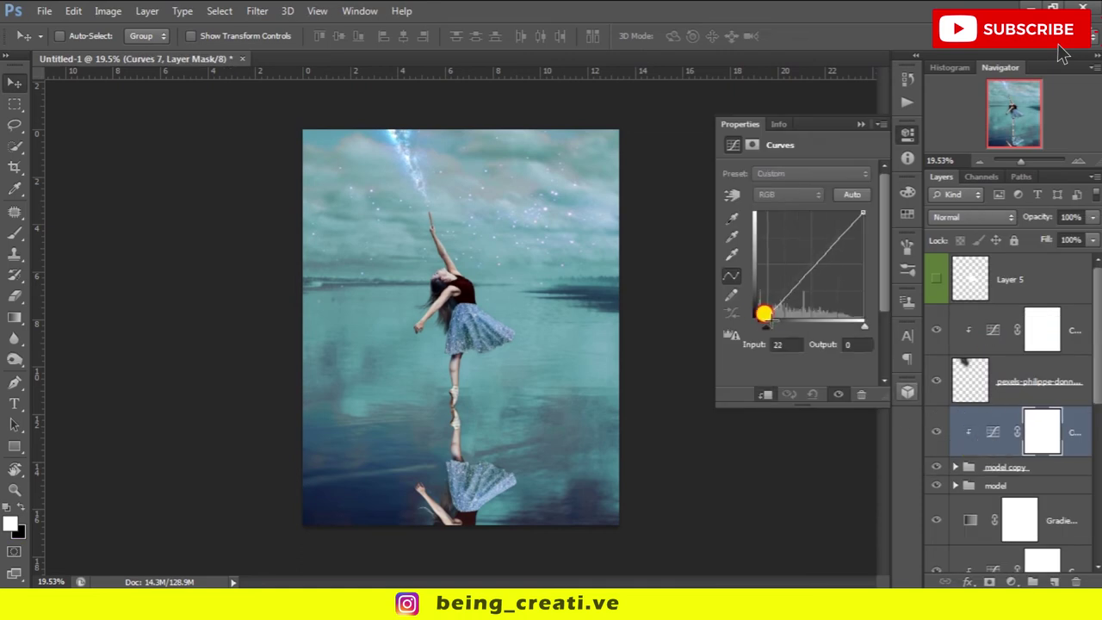
{"action": "scroll", "coordinate": [500, 372], "scroll_direction": "up", "scroll_amount": 3}
{"action": "scroll", "coordinate": [467, 308], "scroll_direction": "down", "scroll_amount": 2}
{"action": "scroll", "coordinate": [491, 288], "scroll_direction": "up", "scroll_amount": 1}
{"action": "left_click_drag", "start_coordinate": [763, 315], "coordinate": [764, 310]}
{"action": "scroll", "coordinate": [764, 310], "scroll_direction": "down", "scroll_amount": 2}
{"action": "left_click", "coordinate": [907, 134]}
{"action": "left_click", "coordinate": [998, 485]}
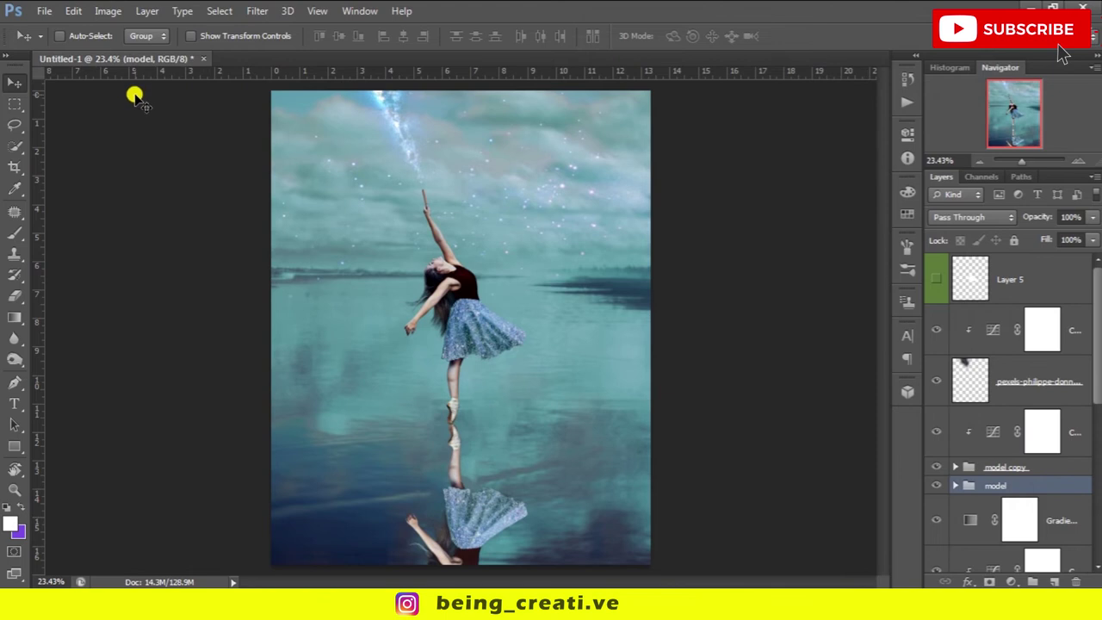
Stamp the solo'd model group into a merged Layer 6, then restore the other layers' visibility.
{"action": "left_click", "coordinate": [947, 340], "text": "alt"}
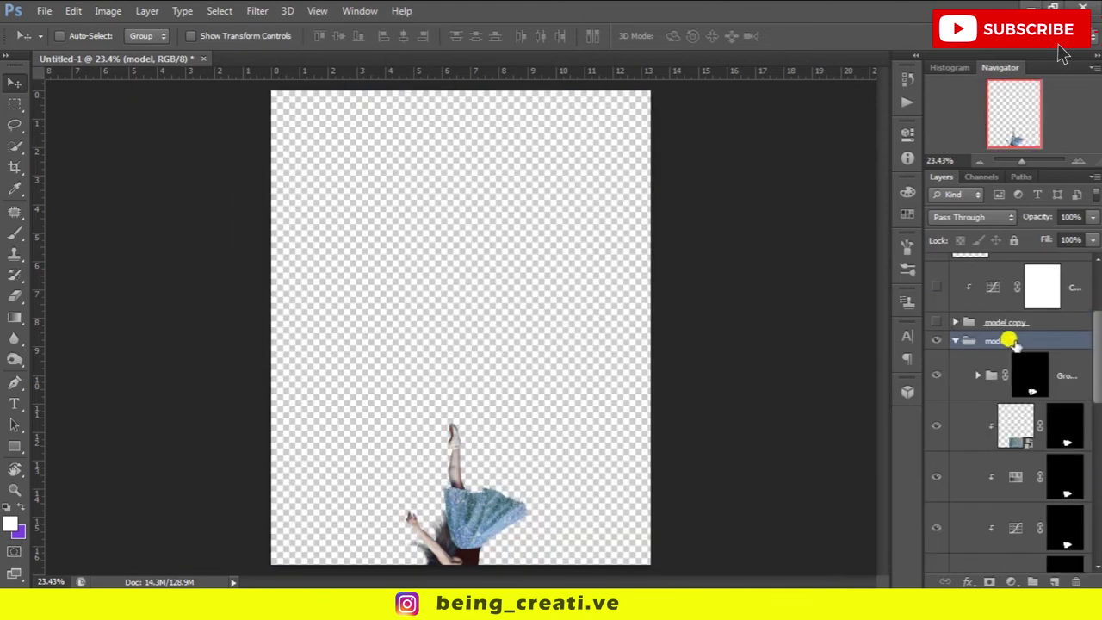
{"action": "key", "text": "ctrl+shift+alt+e"}
{"action": "left_click", "coordinate": [934, 458], "text": "alt"}
{"action": "left_click", "coordinate": [1018, 502]}
Apply a horizontal Motion Blur at angle 0 to Layer 6.
{"action": "left_click", "coordinate": [255, 10]}
{"action": "left_click", "coordinate": [491, 315]}
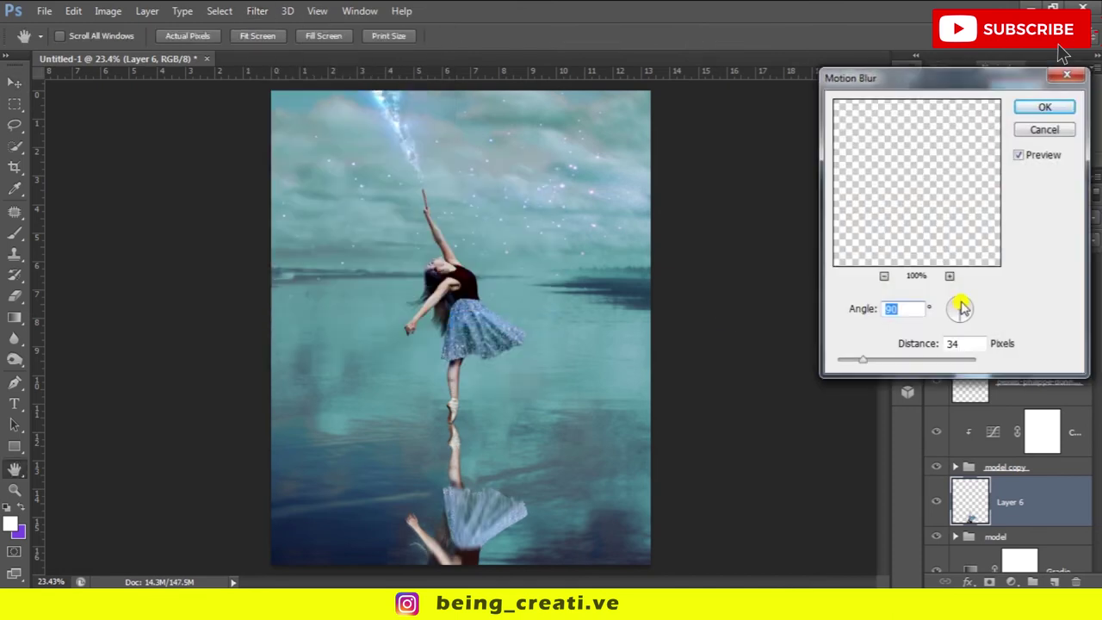
{"action": "left_click", "coordinate": [851, 361]}
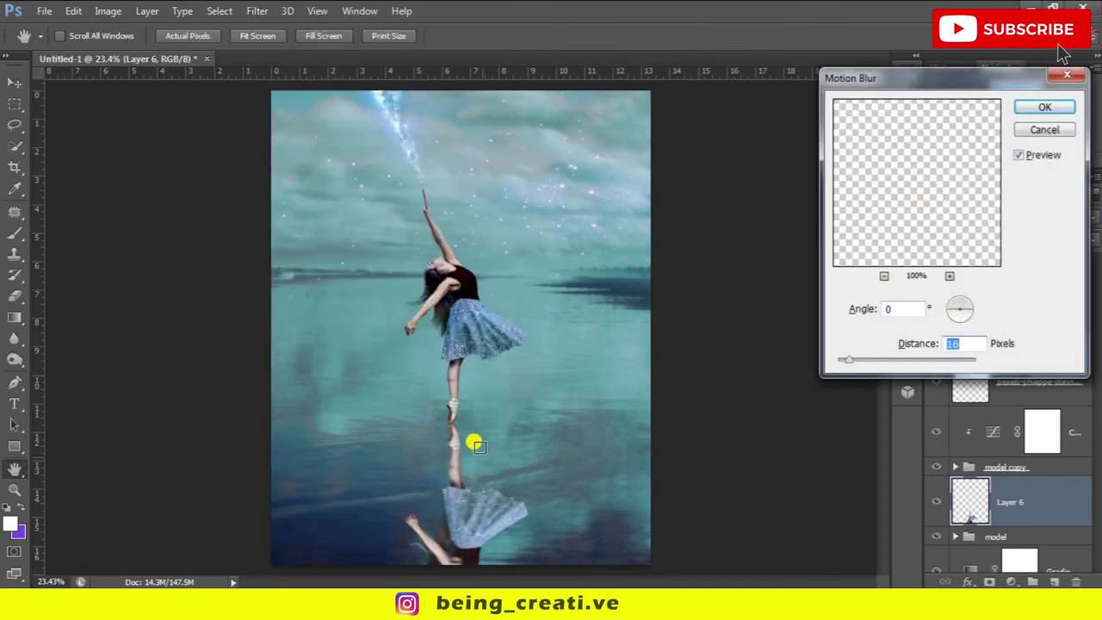
{"action": "scroll", "coordinate": [465, 480], "scroll_direction": "up", "scroll_amount": 2}
{"action": "scroll", "coordinate": [443, 473], "scroll_direction": "up", "scroll_amount": 1}
{"action": "left_click", "coordinate": [512, 346], "text": "alt"}
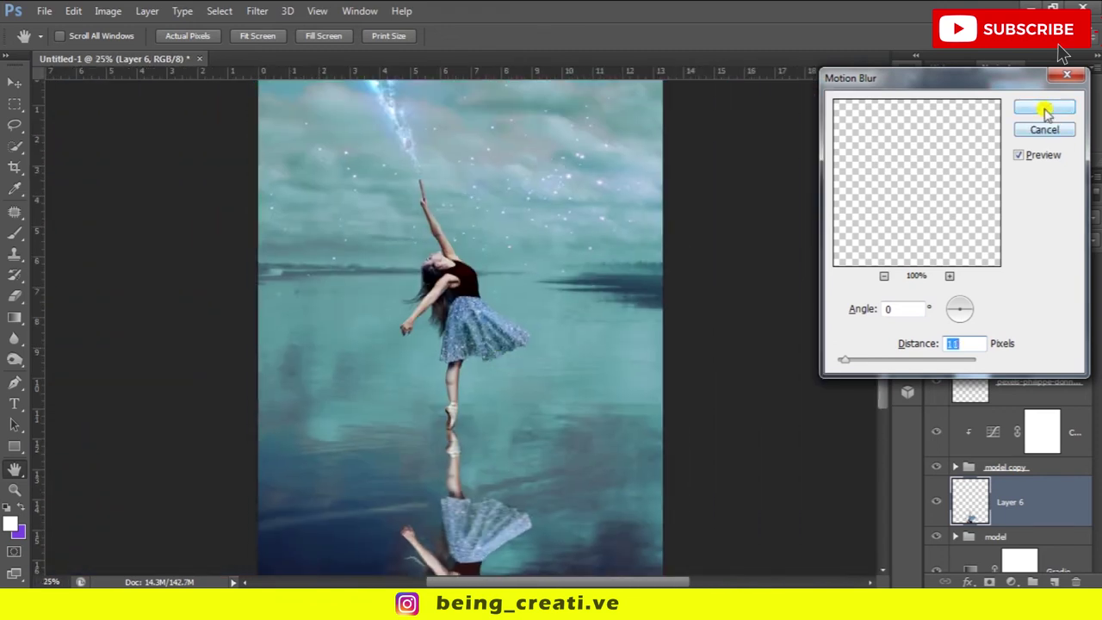
{"action": "key", "text": "Escape"}
{"action": "scroll", "coordinate": [381, 319], "scroll_direction": "down", "scroll_amount": 1}
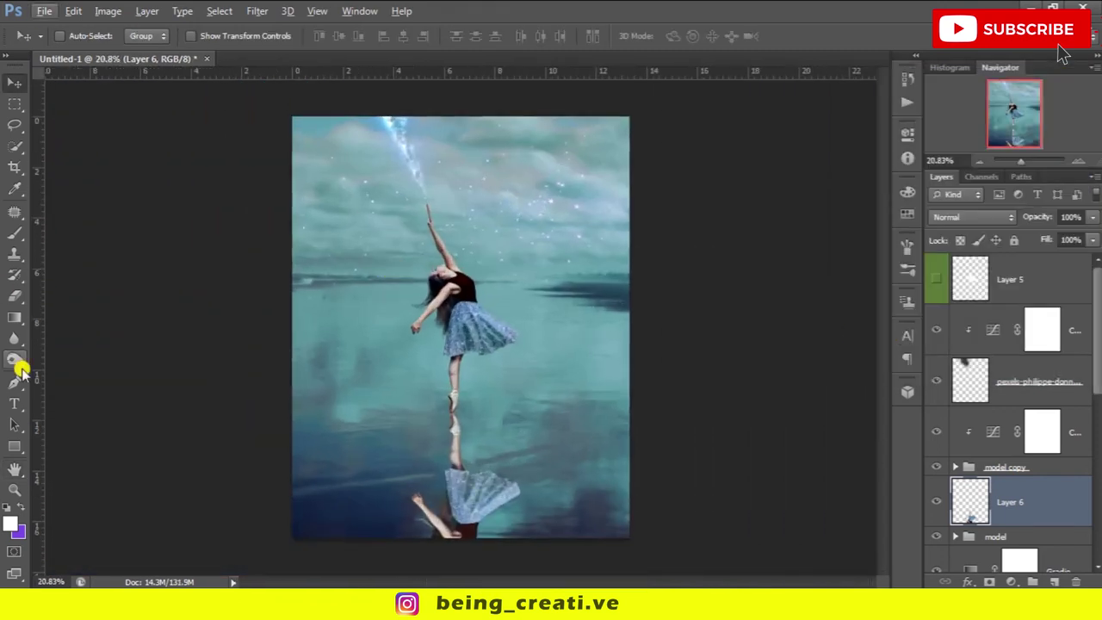
Smudge the Layer 6 reflection into wavy ripples with a large 458 px brush.
{"action": "scroll", "coordinate": [103, 319], "scroll_direction": "up", "scroll_amount": 5}
{"action": "left_click", "coordinate": [14, 342]}
{"action": "key", "text": "F5"}
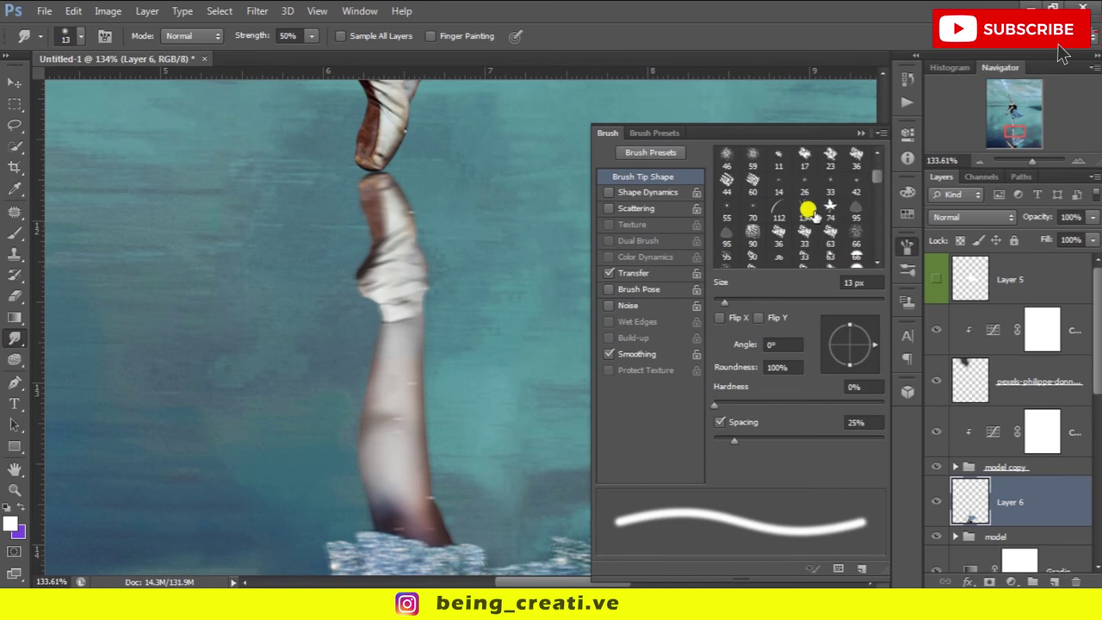
{"action": "left_click", "coordinate": [728, 237]}
{"action": "key", "text": "F5"}
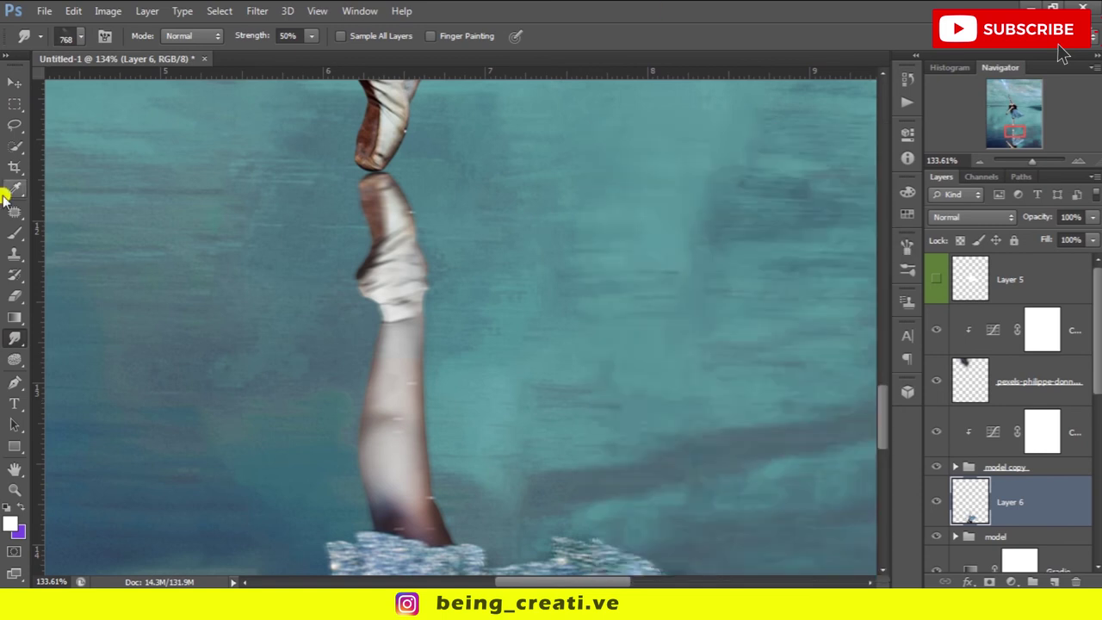
{"action": "left_click", "coordinate": [80, 35]}
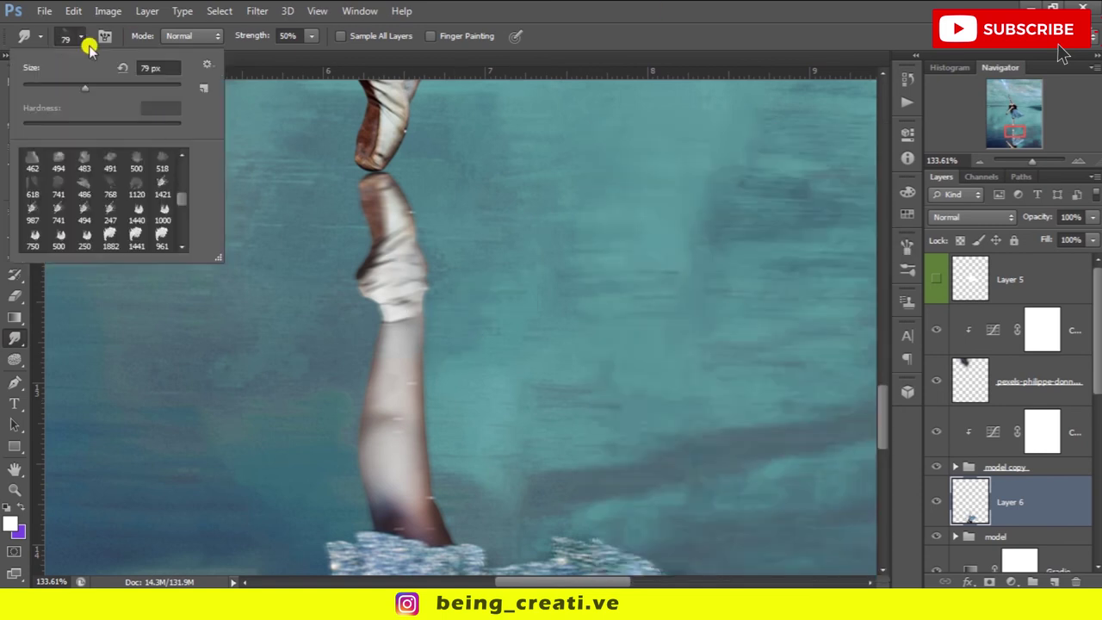
{"action": "key", "text": "F5"}
{"action": "scroll", "coordinate": [816, 251], "scroll_direction": "down", "scroll_amount": 2}
{"action": "left_click", "coordinate": [824, 256]}
{"action": "mouse_move", "coordinate": [873, 345]}
{"action": "left_mouse_down"}
{"action": "mouse_move", "coordinate": [852, 372]}
{"action": "mouse_move", "coordinate": [868, 337]}
{"action": "mouse_move", "coordinate": [898, 350]}
{"action": "left_mouse_up"}
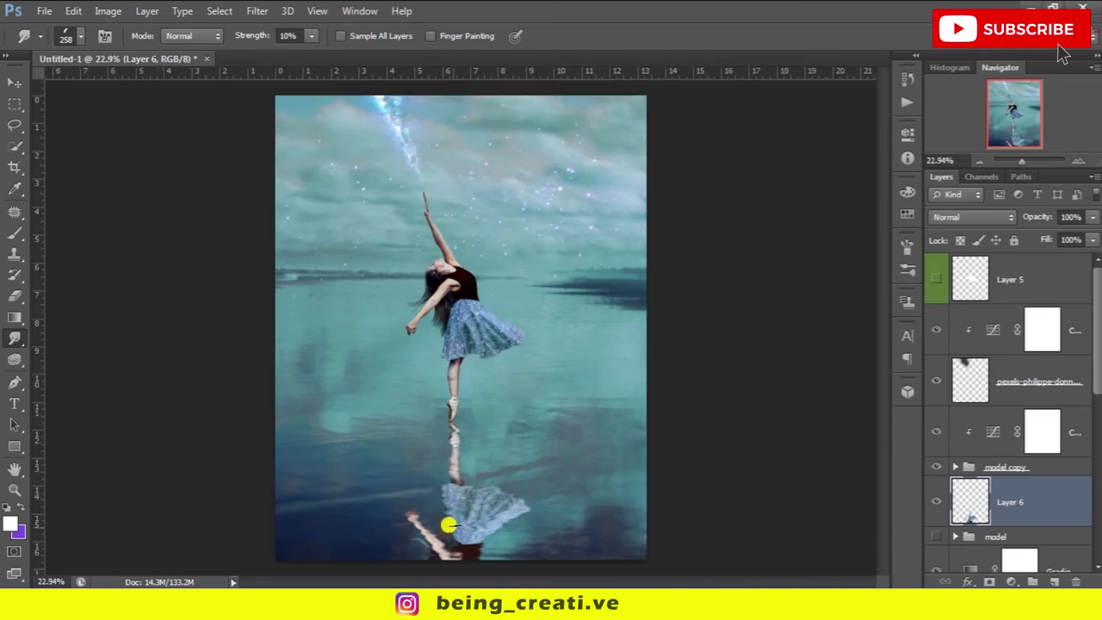
{"action": "scroll", "coordinate": [448, 525], "scroll_direction": "up", "scroll_amount": 3}
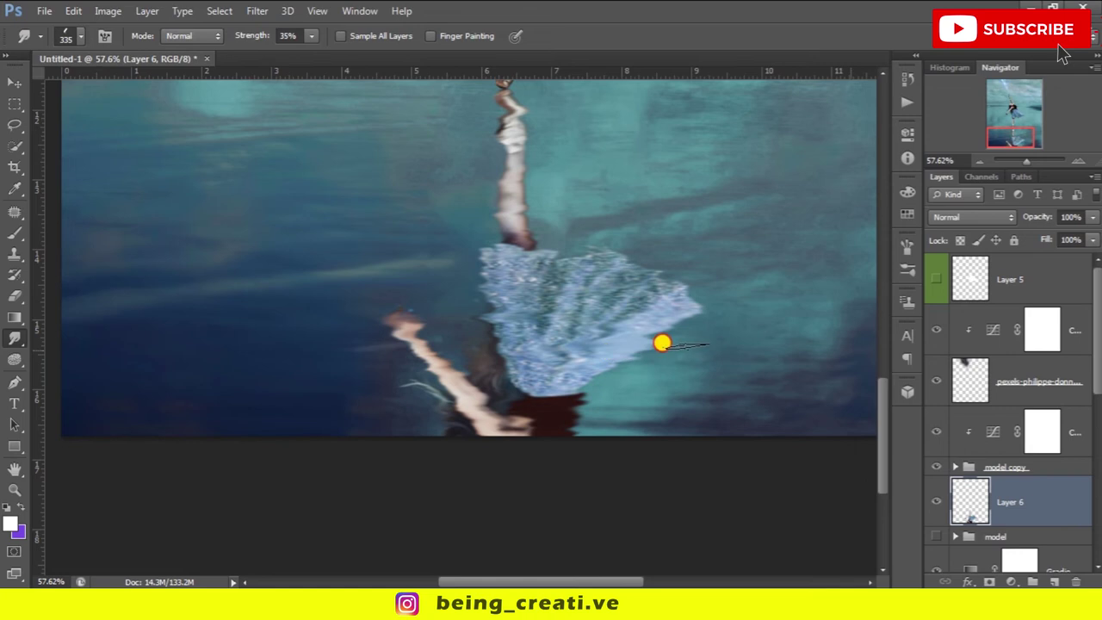
{"action": "scroll", "coordinate": [478, 433], "scroll_direction": "down", "scroll_amount": 5}
Add a Curves adjustment clipped to the reflection, raising the black point to about 65.
{"action": "left_click", "coordinate": [1012, 582]}
{"action": "left_click", "coordinate": [984, 184]}
{"action": "left_click_drag", "start_coordinate": [755, 321], "coordinate": [780, 319]}
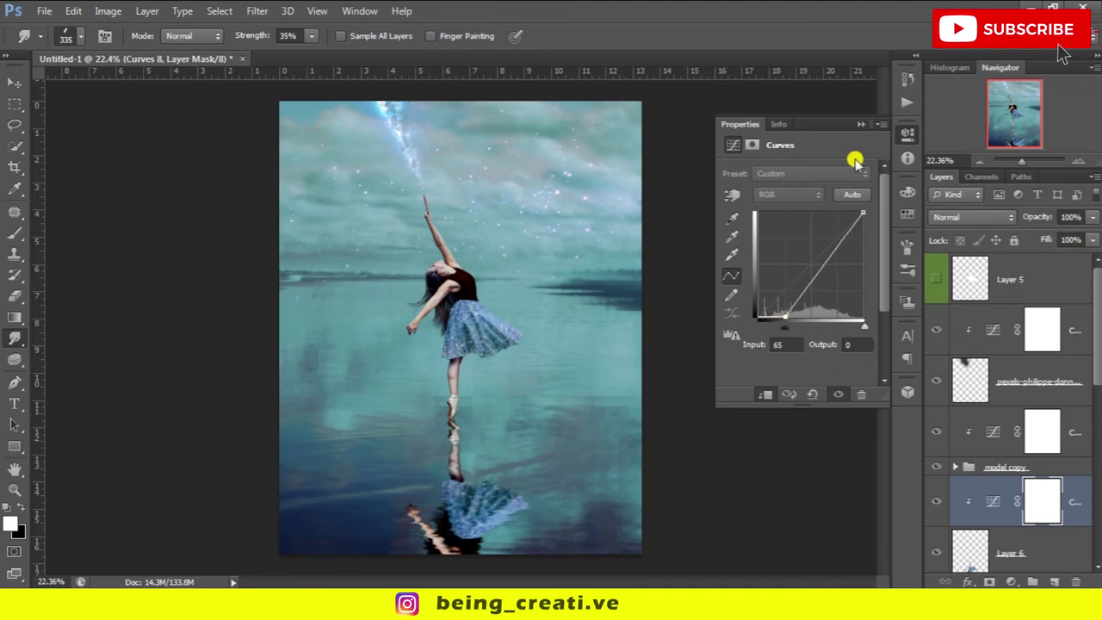
{"action": "left_click_drag", "start_coordinate": [786, 322], "coordinate": [777, 320]}
{"action": "scroll", "coordinate": [436, 266], "scroll_direction": "down", "scroll_amount": 2}
{"action": "scroll", "coordinate": [455, 324], "scroll_direction": "up", "scroll_amount": 2}
{"action": "key", "text": "alt+bracketleft"}
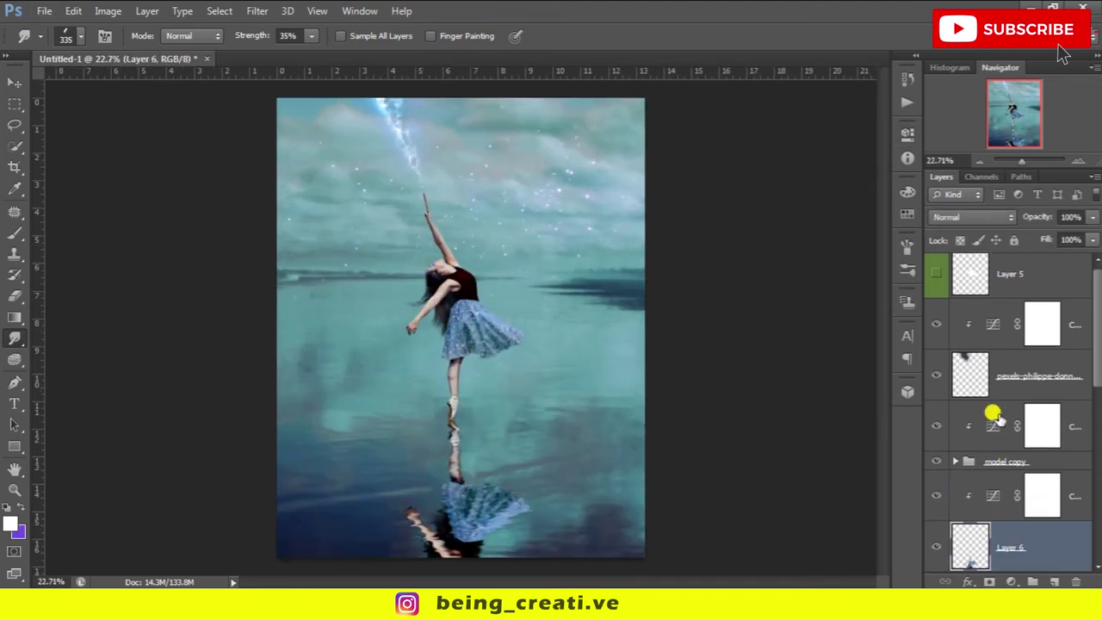
Place the pexels-pixabay-2150 galaxy image and transform it in perspective onto the water.
{"action": "left_click", "coordinate": [111, 566]}
{"action": "left_click_drag", "start_coordinate": [221, 571], "coordinate": [731, 370]}
{"action": "key", "text": "Return"}
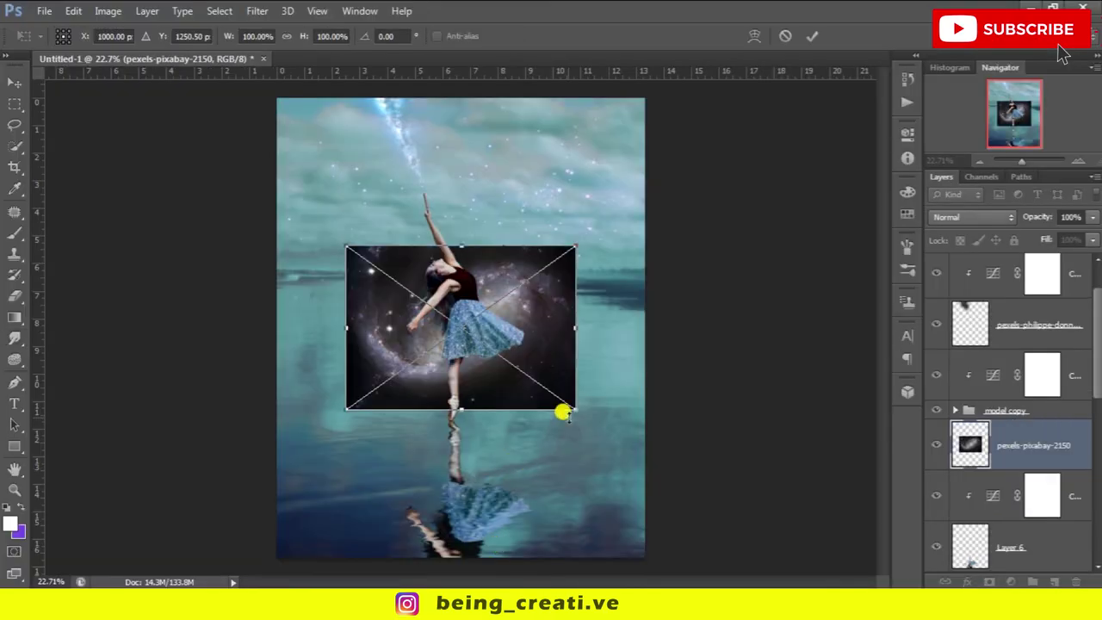
{"action": "left_click_drag", "start_coordinate": [597, 410], "coordinate": [652, 471]}
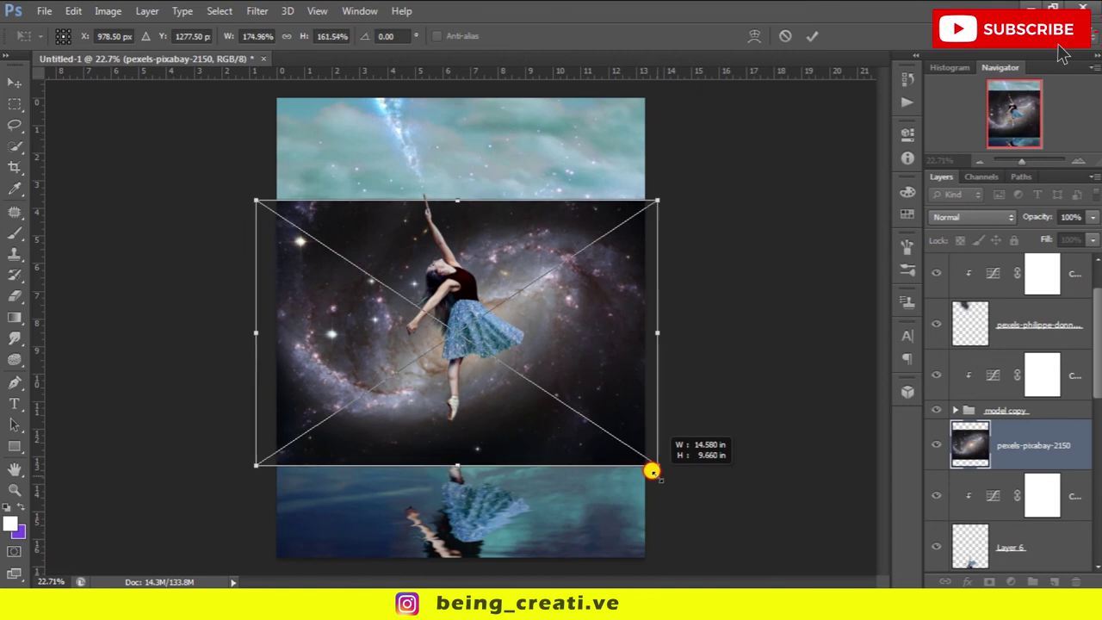
{"action": "left_click_drag", "start_coordinate": [721, 496], "coordinate": [740, 503]}
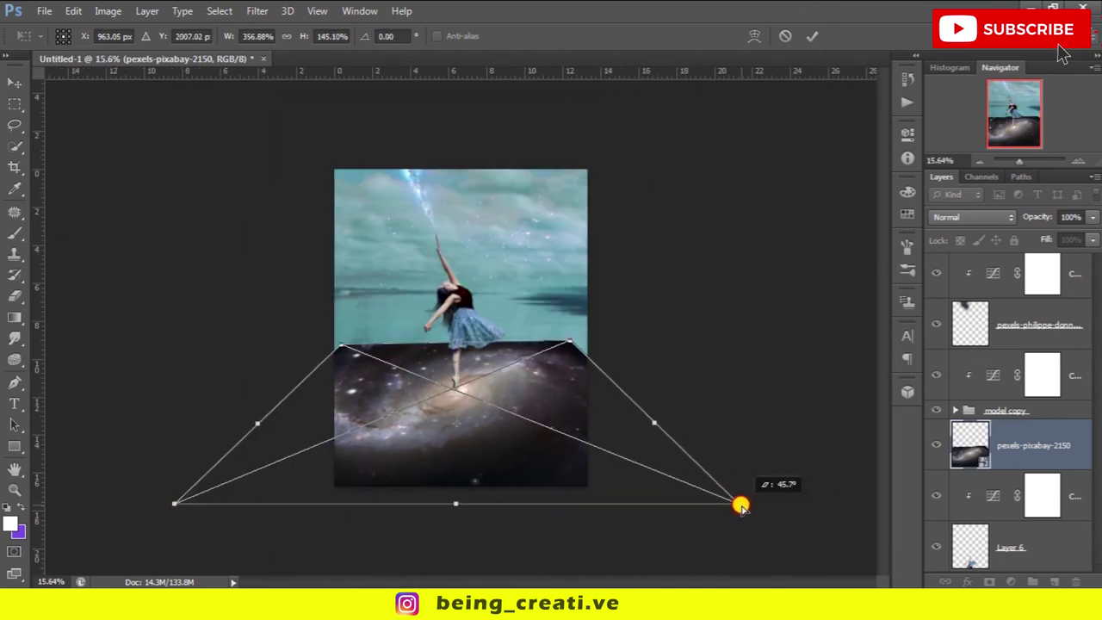
{"action": "left_click_drag", "start_coordinate": [180, 487], "coordinate": [175, 492]}
{"action": "left_click_drag", "start_coordinate": [738, 484], "coordinate": [734, 489]}
{"action": "left_click_drag", "start_coordinate": [544, 390], "coordinate": [536, 394]}
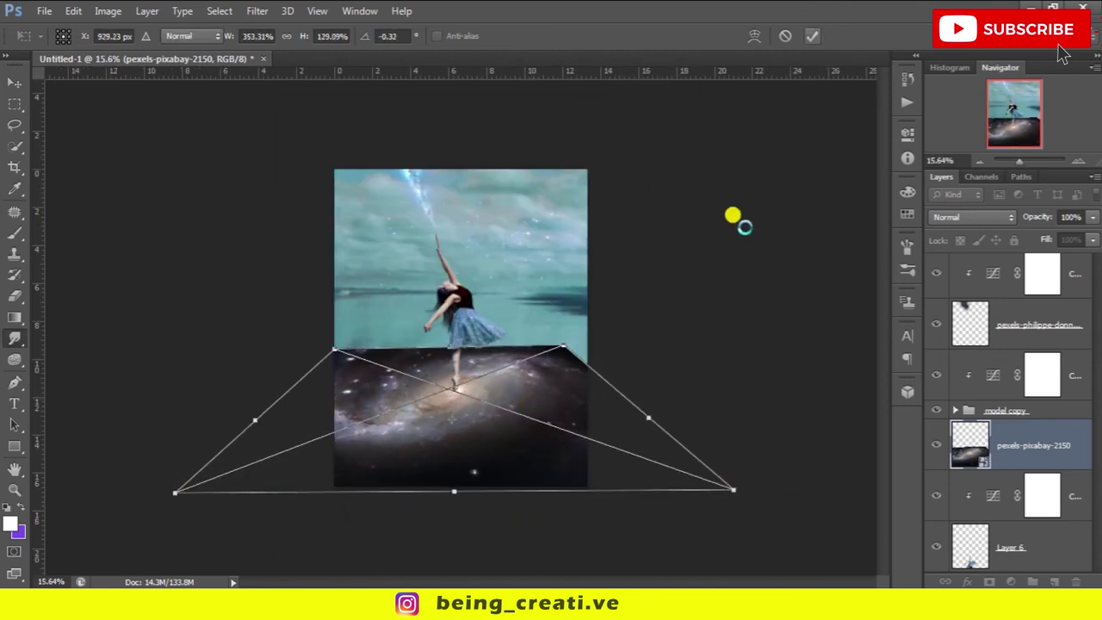
{"action": "key", "text": "Return"}
Set the galaxy layer to Color Dodge and move it under the dancer's feet.
{"action": "left_click", "coordinate": [971, 216]}
{"action": "left_click", "coordinate": [962, 155]}
{"action": "scroll", "coordinate": [521, 426], "scroll_direction": "up", "scroll_amount": 5}
{"action": "scroll", "coordinate": [521, 426], "scroll_direction": "down", "scroll_amount": 2}
{"action": "key", "text": "v"}
{"action": "scroll", "coordinate": [310, 197], "scroll_direction": "up", "scroll_amount": 5}
{"action": "left_click_drag", "start_coordinate": [310, 197], "coordinate": [597, 247]}
{"action": "scroll", "coordinate": [598, 246], "scroll_direction": "down", "scroll_amount": 6}
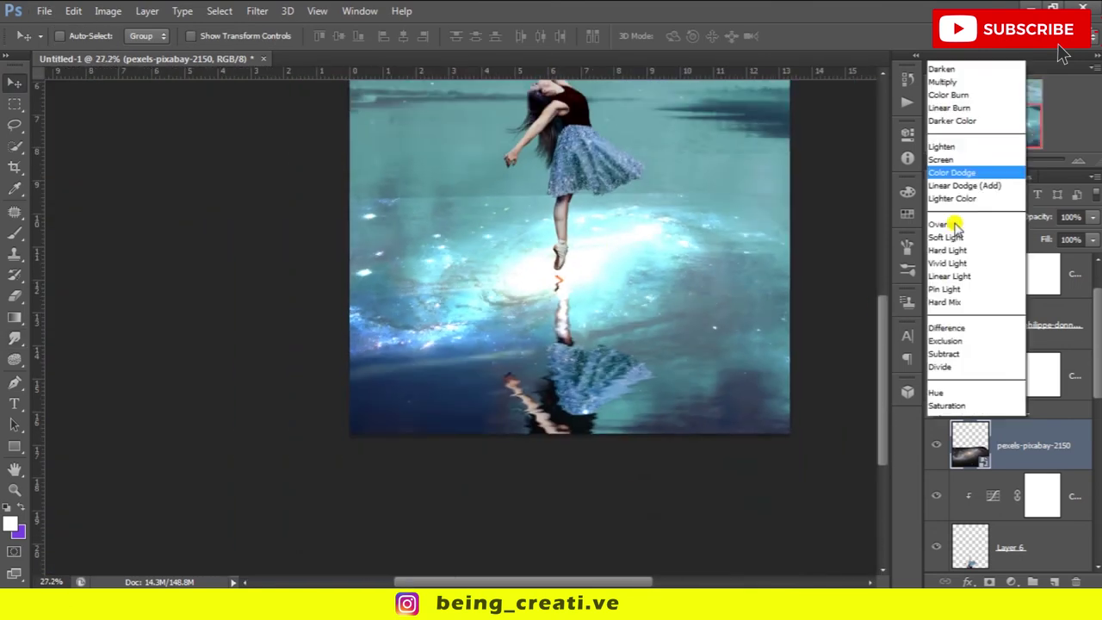
{"action": "scroll", "coordinate": [626, 337], "scroll_direction": "down", "scroll_amount": 2}
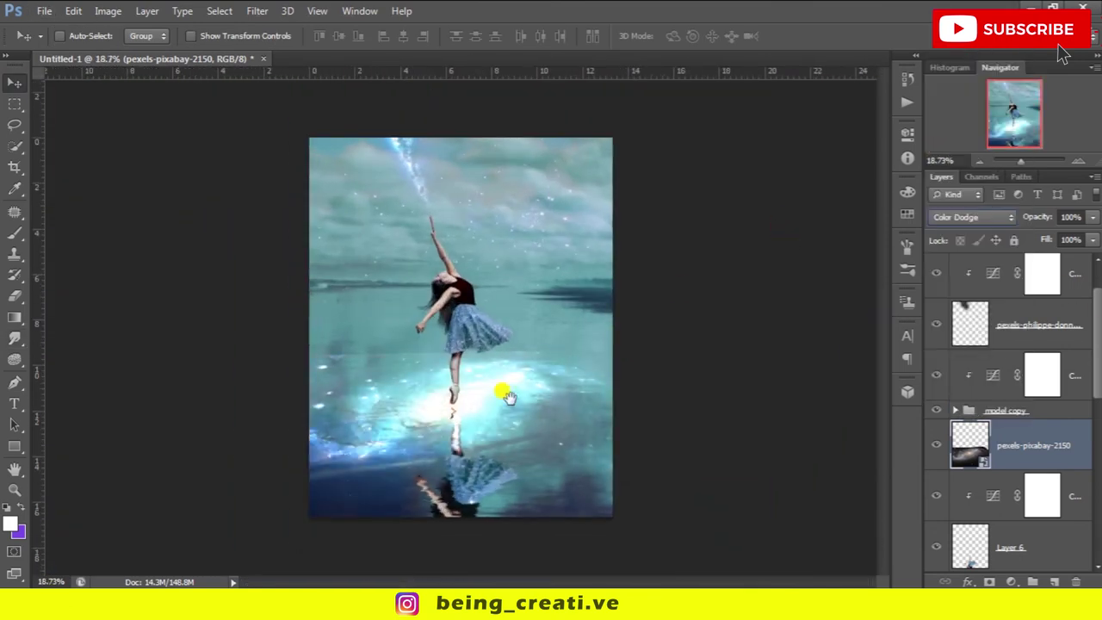
{"action": "scroll", "coordinate": [534, 357], "scroll_direction": "up", "scroll_amount": 3}
Soften the galaxy edges with the Eraser and change its blend mode to Screen.
{"action": "left_click", "coordinate": [15, 295]}
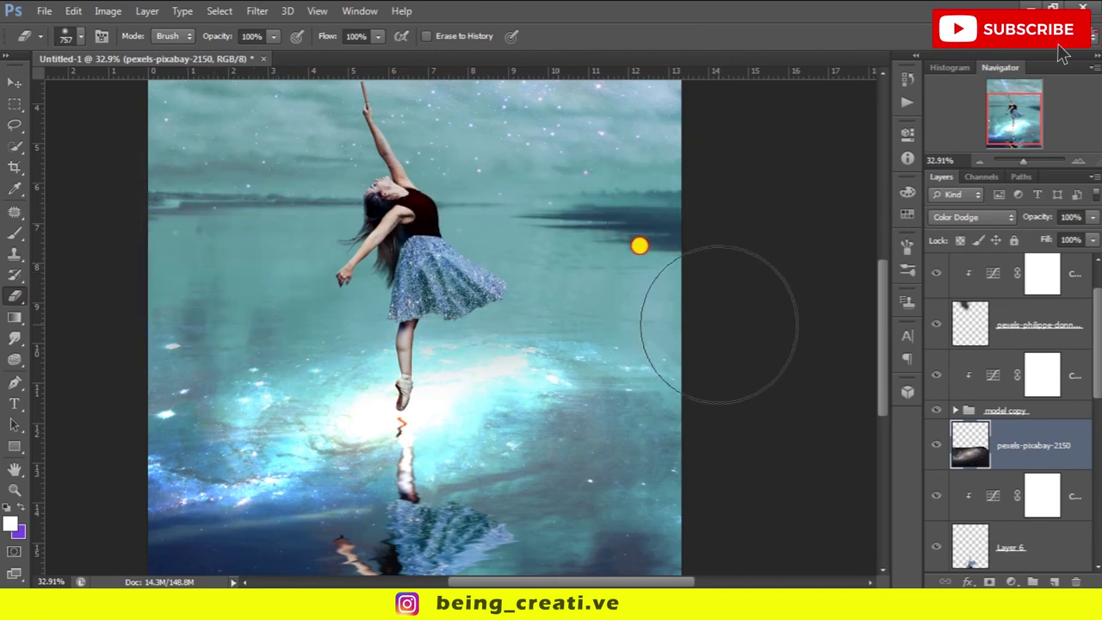
{"action": "scroll", "coordinate": [639, 227], "scroll_direction": "down", "scroll_amount": 3}
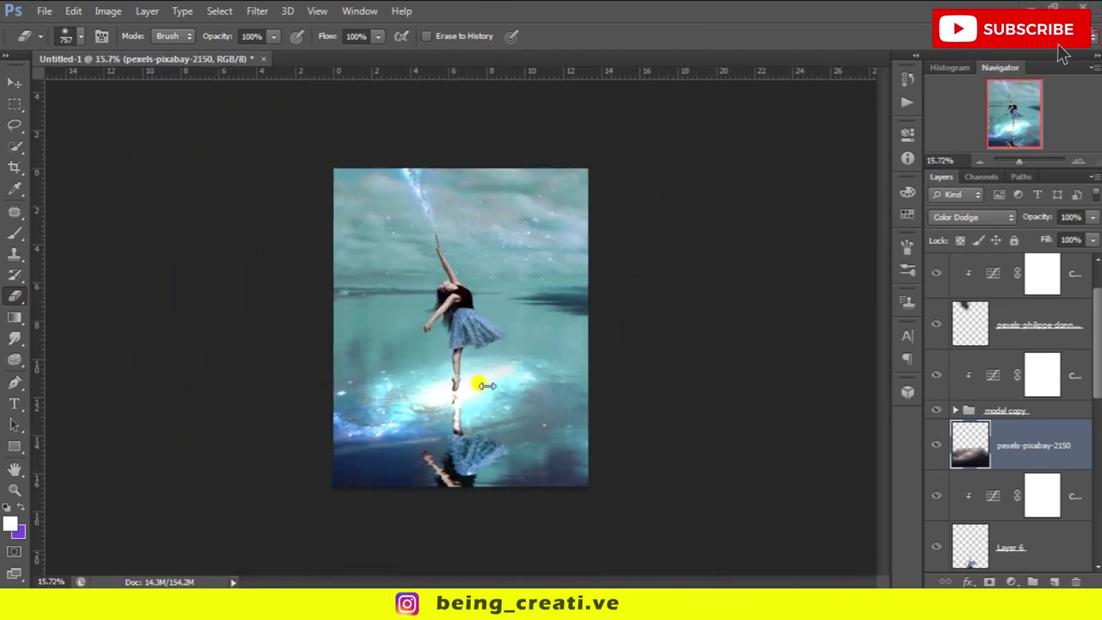
{"action": "scroll", "coordinate": [413, 402], "scroll_direction": "up", "scroll_amount": 2}
{"action": "left_click", "coordinate": [971, 217]}
{"action": "left_click", "coordinate": [960, 134]}
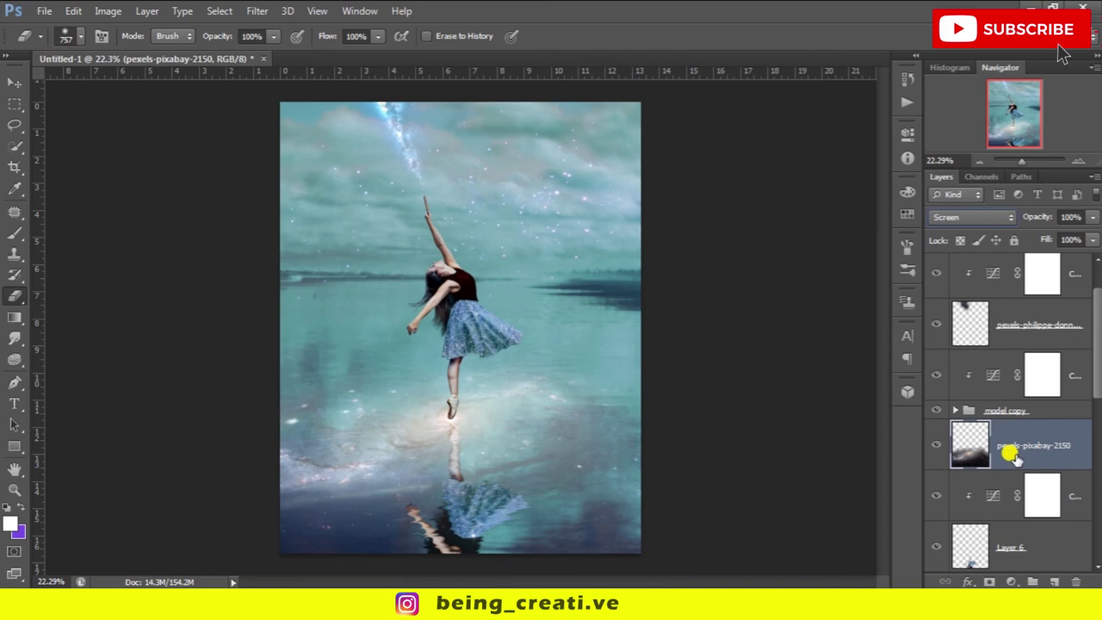
Add a Curves adjustment to the galaxy, raising the black point and lowering the white point.
{"action": "left_click", "coordinate": [1011, 582]}
{"action": "left_click", "coordinate": [990, 297]}
{"action": "left_click_drag", "start_coordinate": [756, 320], "coordinate": [767, 311]}
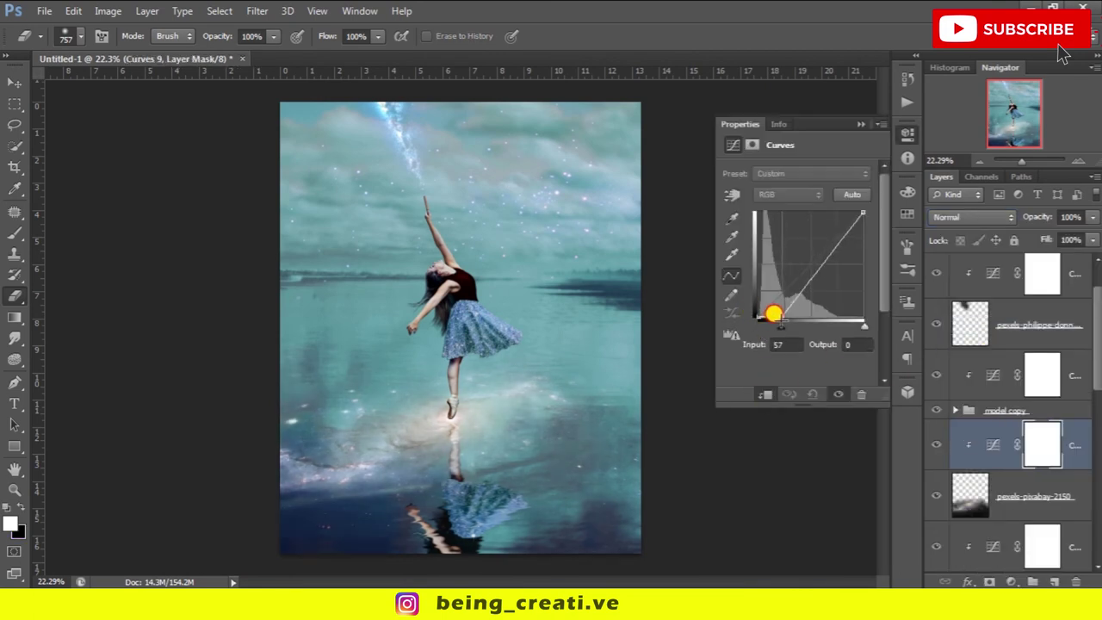
{"action": "left_click_drag", "start_coordinate": [861, 213], "coordinate": [839, 207]}
{"action": "left_click", "coordinate": [860, 124]}
{"action": "scroll", "coordinate": [411, 347], "scroll_direction": "up", "scroll_amount": 3}
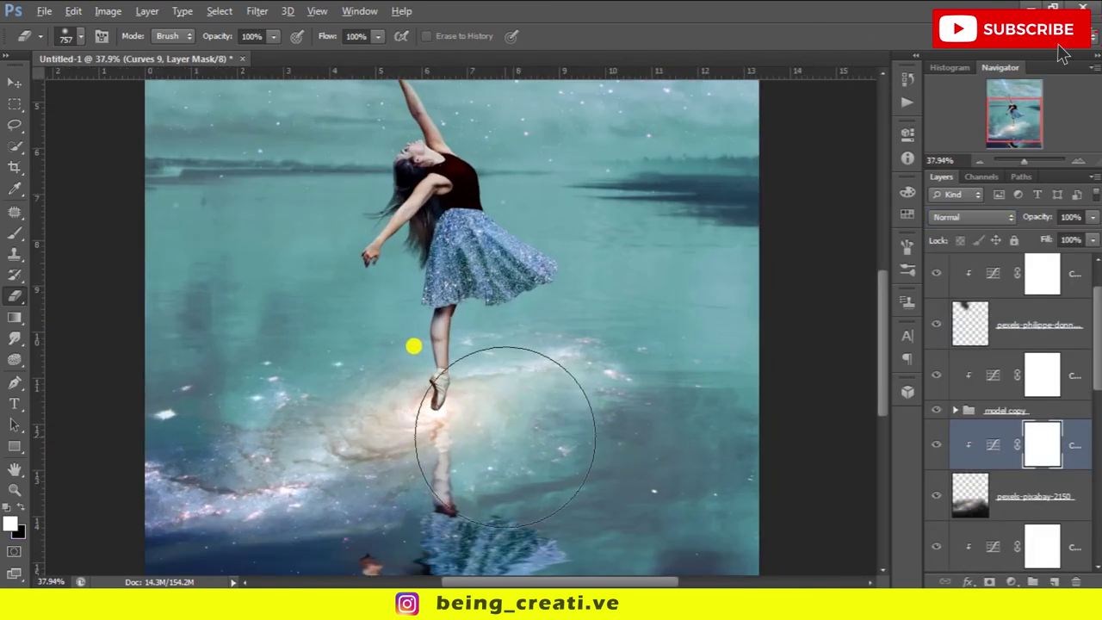
{"action": "scroll", "coordinate": [410, 347], "scroll_direction": "down", "scroll_amount": 3}
Distort the galaxy layer's corners to stretch it wider across the water.
{"action": "left_click", "coordinate": [1008, 484]}
{"action": "key", "text": "ctrl+t"}
{"action": "right_click", "coordinate": [480, 134]}
{"action": "left_click", "coordinate": [510, 405]}
{"action": "scroll", "coordinate": [583, 233], "scroll_direction": "down", "scroll_amount": 2}
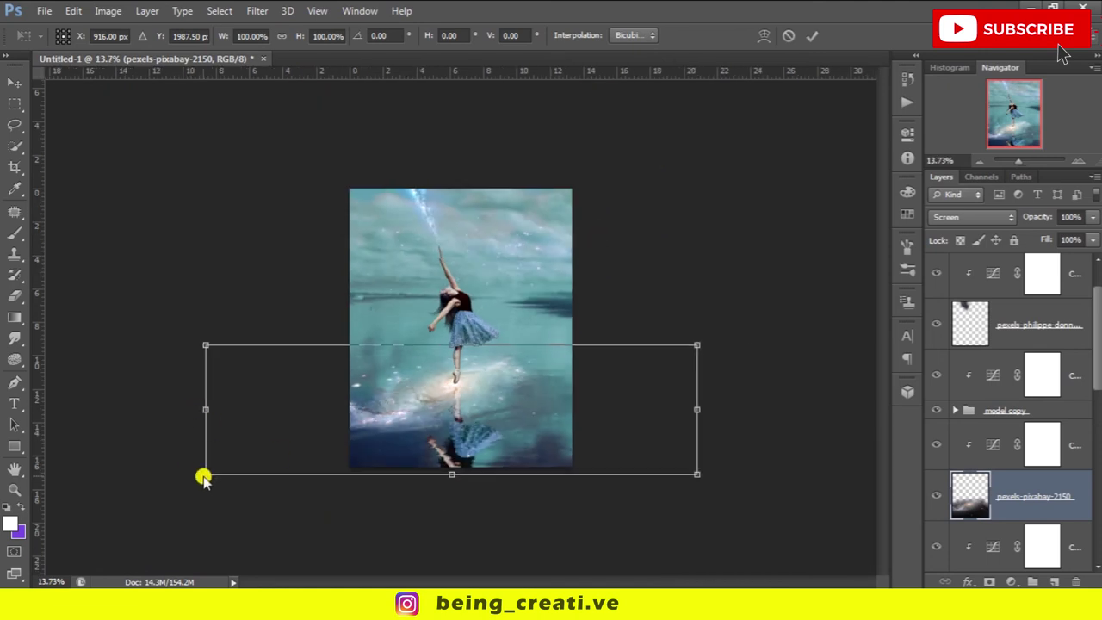
{"action": "left_click_drag", "start_coordinate": [204, 344], "coordinate": [229, 351]}
{"action": "left_click_drag", "start_coordinate": [699, 346], "coordinate": [648, 374]}
{"action": "left_click_drag", "start_coordinate": [229, 351], "coordinate": [244, 367]}
{"action": "key", "text": "Return"}
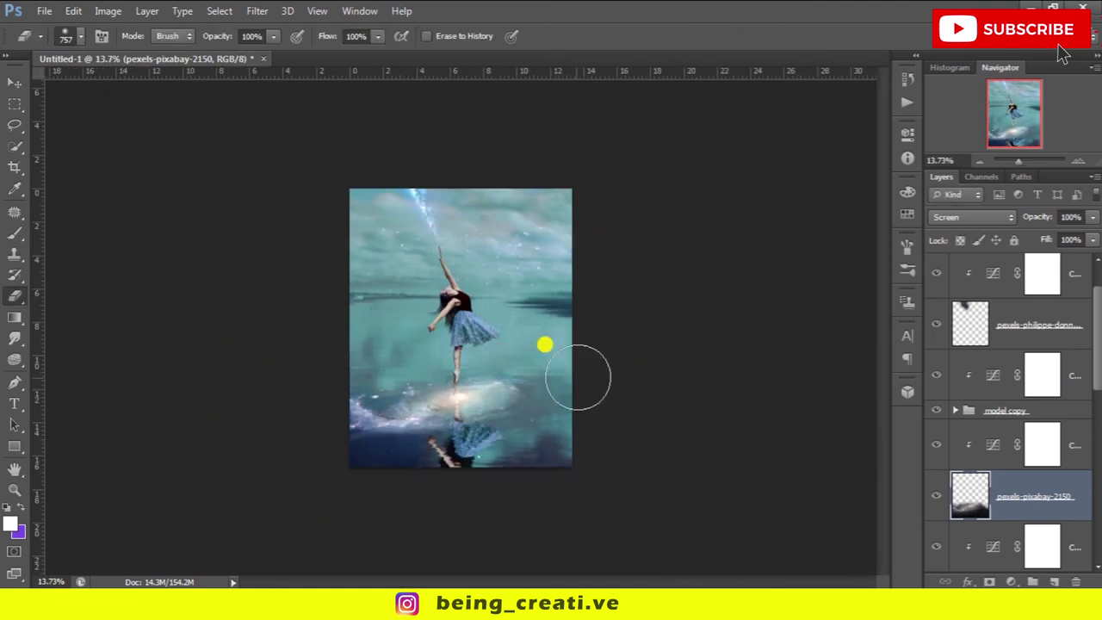
Move the galaxy slightly lower on the water.
{"action": "key", "text": "ctrl+0"}
{"action": "left_click", "coordinate": [15, 82]}
{"action": "left_click_drag", "start_coordinate": [449, 372], "coordinate": [464, 424]}
{"action": "scroll", "coordinate": [657, 374], "scroll_direction": "down", "scroll_amount": 2}
{"action": "scroll", "coordinate": [470, 468], "scroll_direction": "up", "scroll_amount": 3}
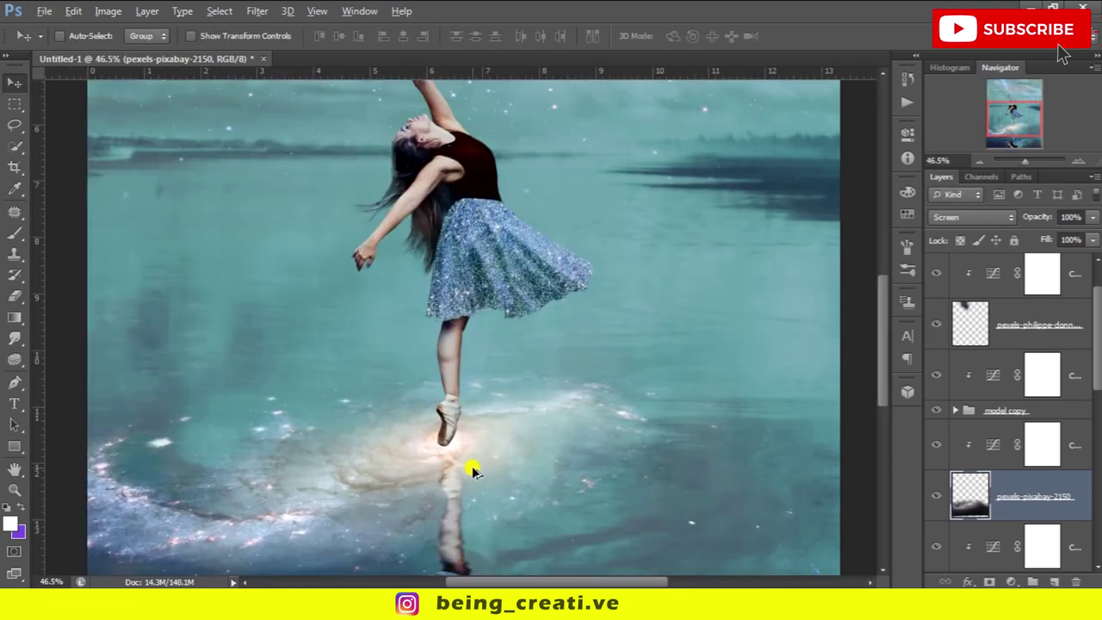
{"action": "scroll", "coordinate": [470, 468], "scroll_direction": "up", "scroll_amount": 2}
Create a new empty Layer 7 above the model copy group, ready for brush painting.
{"action": "left_click", "coordinate": [1054, 444]}
{"action": "left_click", "coordinate": [936, 410]}
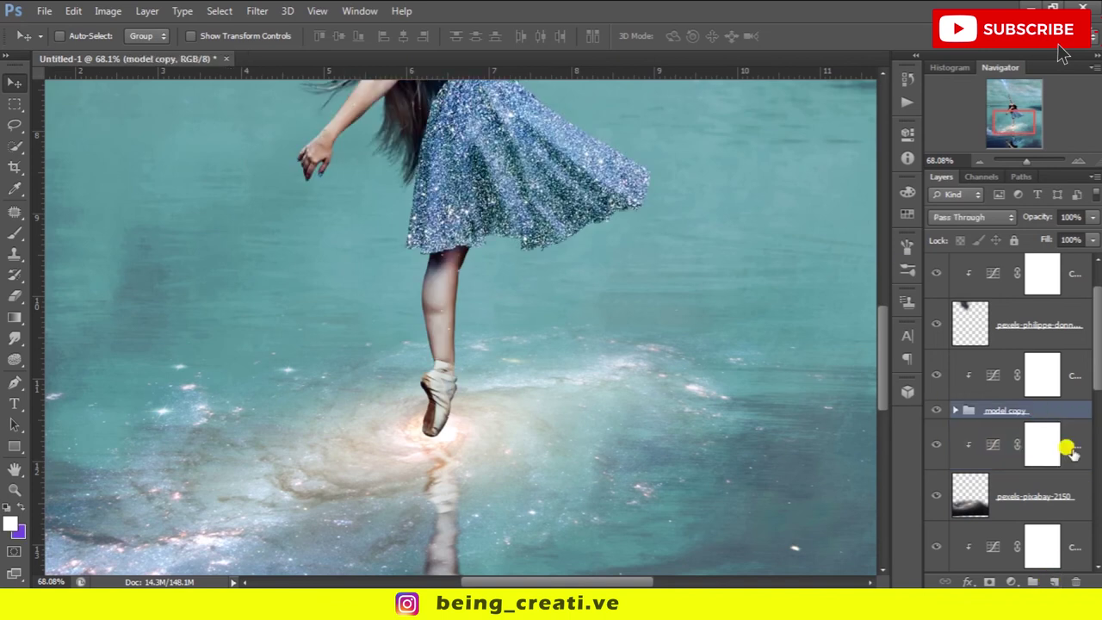
{"action": "key", "text": "ctrl+shift+alt+n"}
{"action": "key", "text": "b"}
{"action": "scroll", "coordinate": [438, 435], "scroll_direction": "up", "scroll_amount": 3}
{"action": "scroll", "coordinate": [434, 382], "scroll_direction": "up", "scroll_amount": 2}
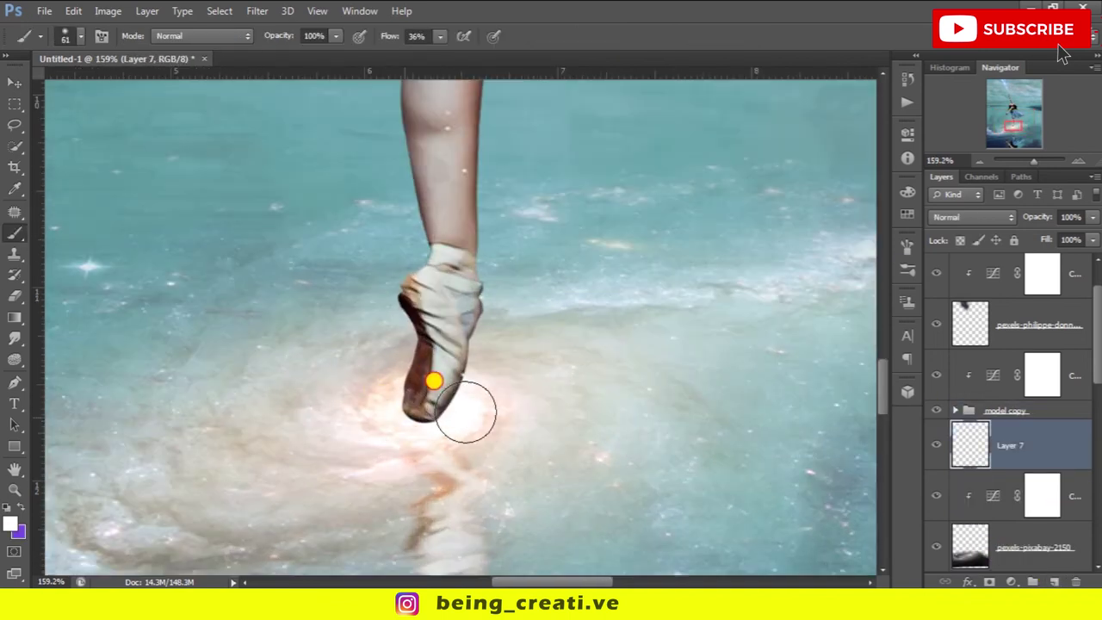
Raise the brush flow slightly and set the glow layer's blend mode to Overlay.
{"action": "left_click_drag", "start_coordinate": [389, 40], "coordinate": [397, 39]}
{"action": "mouse_move", "coordinate": [1007, 411]}
{"action": "left_mouse_down"}
{"action": "mouse_move", "coordinate": [1042, 405]}
{"action": "mouse_move", "coordinate": [1033, 469]}
{"action": "left_mouse_up"}
{"action": "left_click", "coordinate": [973, 217]}
{"action": "left_click", "coordinate": [952, 473]}
Add a Layer 8 clipped to Layer 7, then discard the previous glow layer.
{"action": "left_click", "coordinate": [1052, 581]}
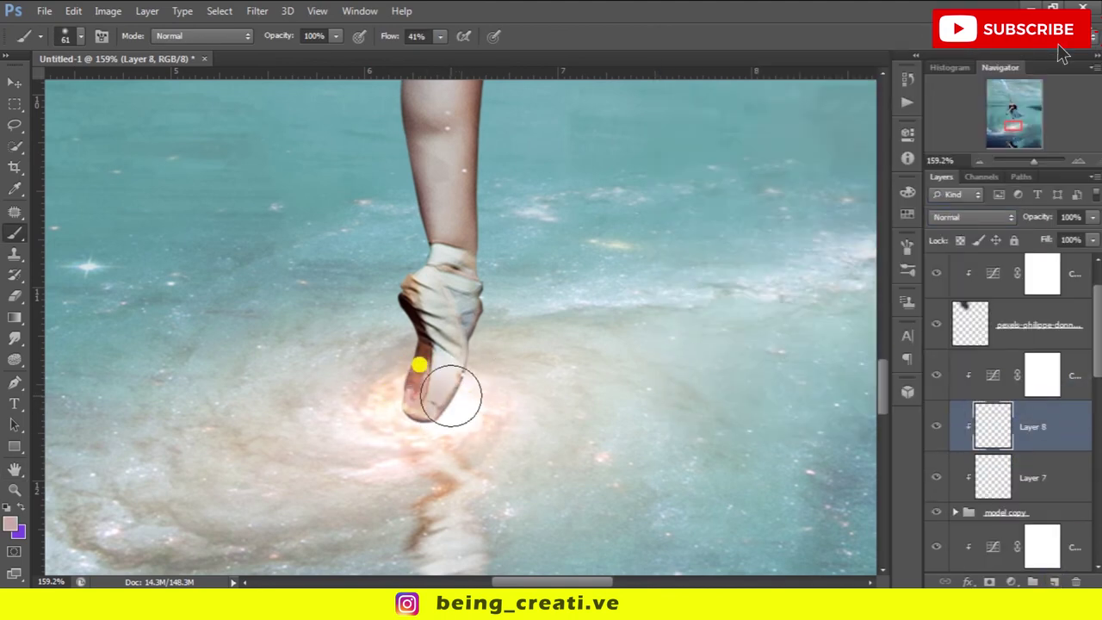
{"action": "left_click", "coordinate": [980, 439]}
{"action": "key", "text": "ctrl+0"}
{"action": "key", "text": "ctrl+minus"}
{"action": "key", "text": "ctrl+alt+g"}
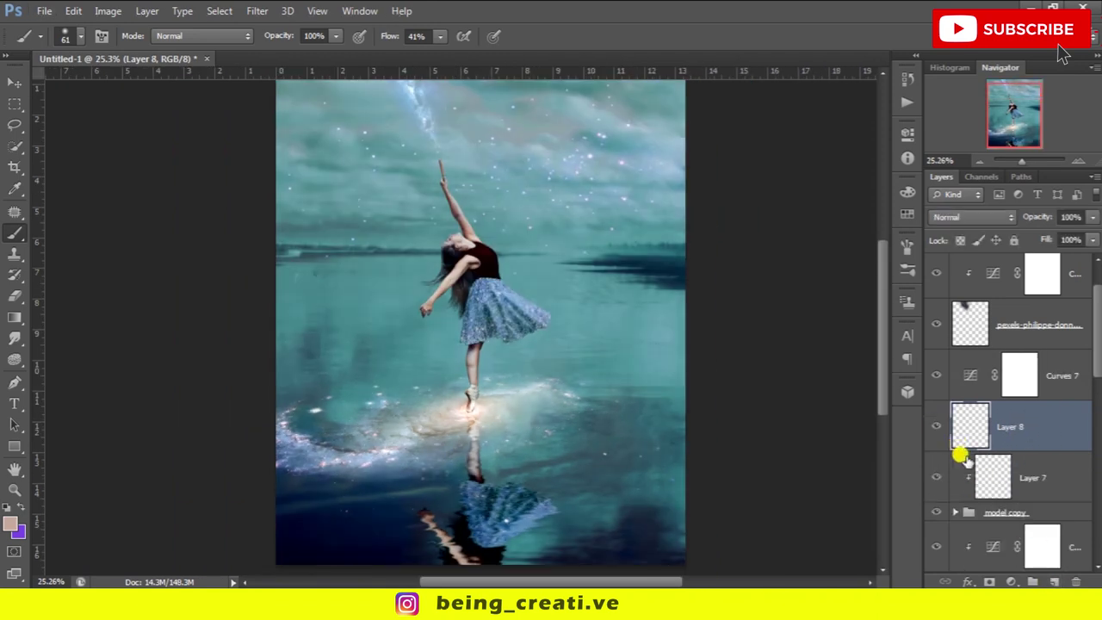
{"action": "key", "text": "ctrl+e"}
Paint soft white light around the ballerina's toe on a fresh layer at 68% opacity.
{"action": "key", "text": "ctrl+shift+alt+n"}
{"action": "scroll", "coordinate": [450, 457], "scroll_direction": "up", "scroll_amount": 5}
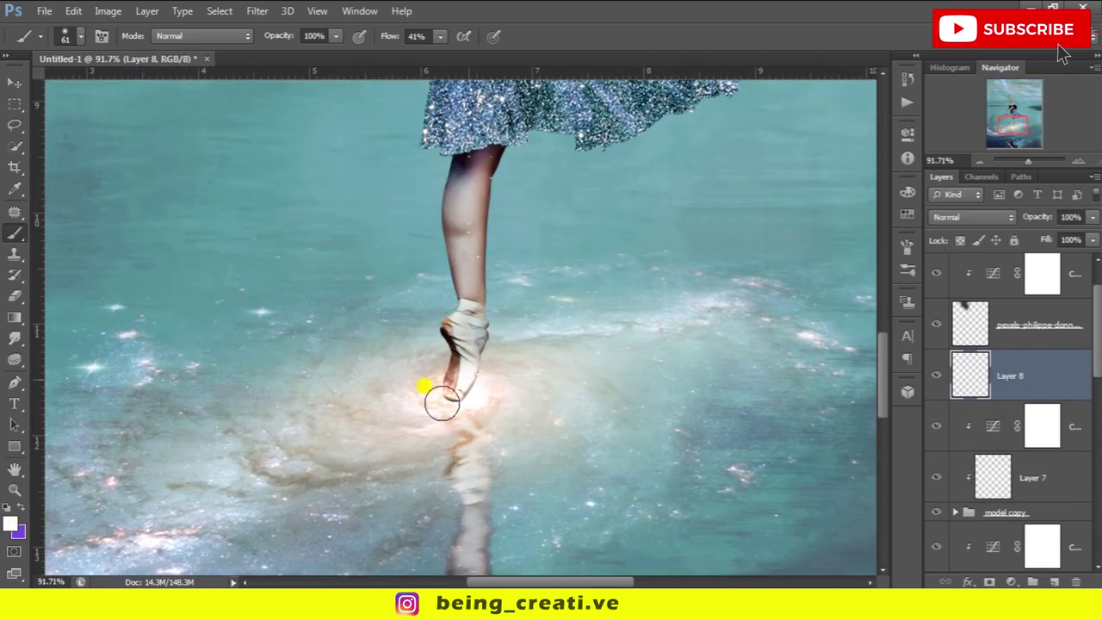
{"action": "left_click", "coordinate": [455, 377]}
{"action": "scroll", "coordinate": [569, 336], "scroll_direction": "up", "scroll_amount": 3}
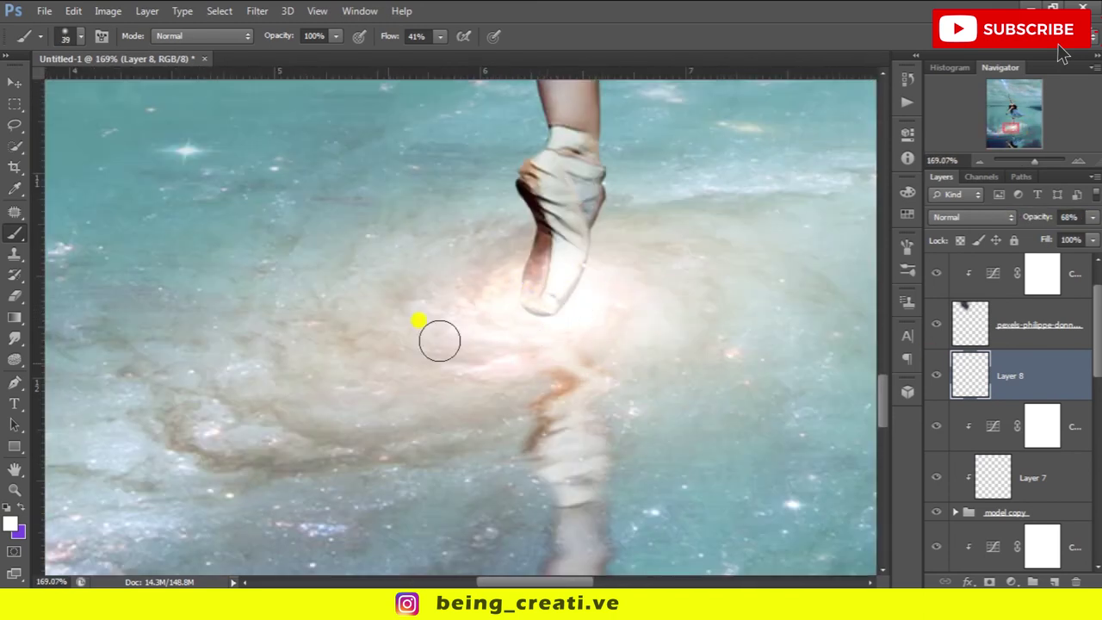
{"action": "scroll", "coordinate": [560, 315], "scroll_direction": "up", "scroll_amount": 2}
{"action": "scroll", "coordinate": [521, 345], "scroll_direction": "down", "scroll_amount": 5}
{"action": "scroll", "coordinate": [536, 376], "scroll_direction": "down", "scroll_amount": 5}
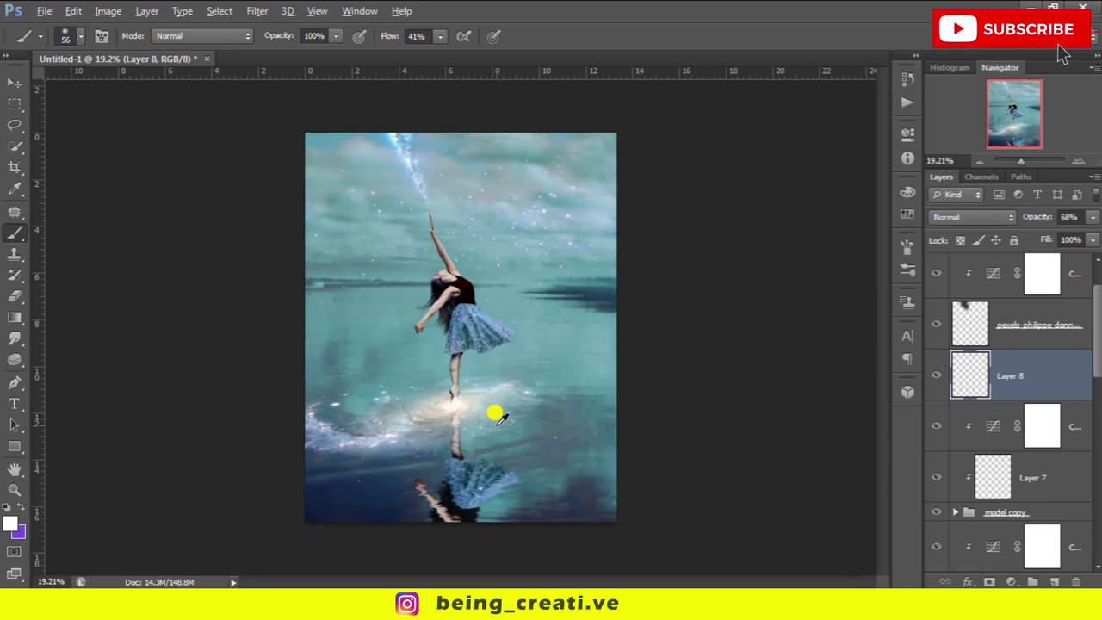
{"action": "scroll", "coordinate": [537, 376], "scroll_direction": "up", "scroll_amount": 1}
{"action": "left_click", "coordinate": [1009, 581]}
Add a Hue/Saturation adjustment clipped to the glow layer with saturation -37.
{"action": "left_click", "coordinate": [984, 381]}
{"action": "left_click", "coordinate": [964, 401], "text": "alt"}
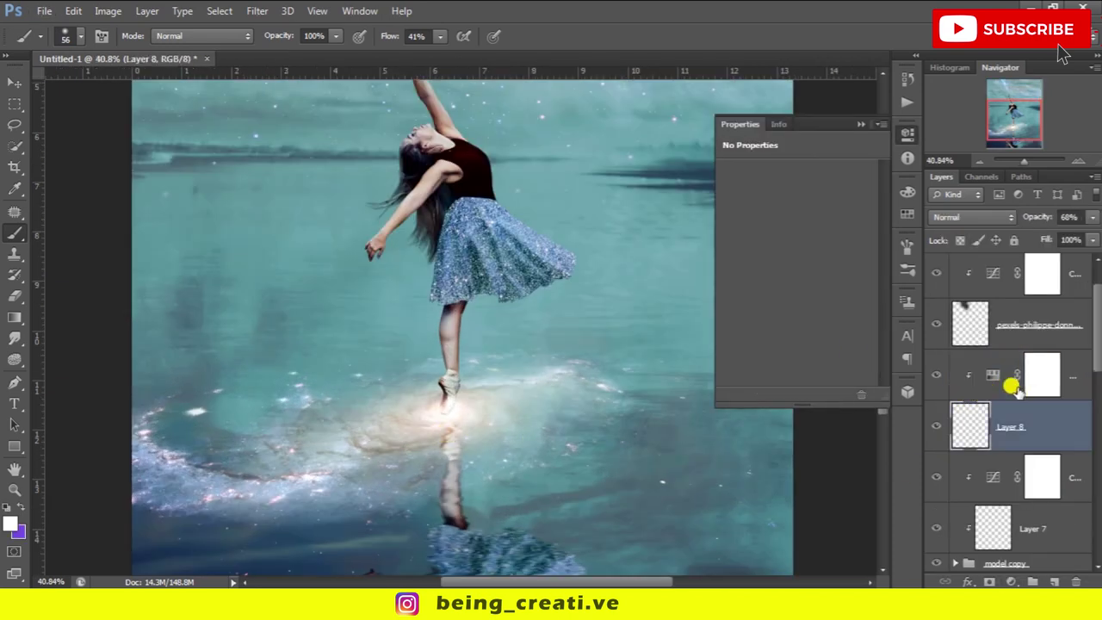
{"action": "left_click_drag", "start_coordinate": [796, 266], "coordinate": [771, 271]}
{"action": "left_click", "coordinate": [861, 124]}
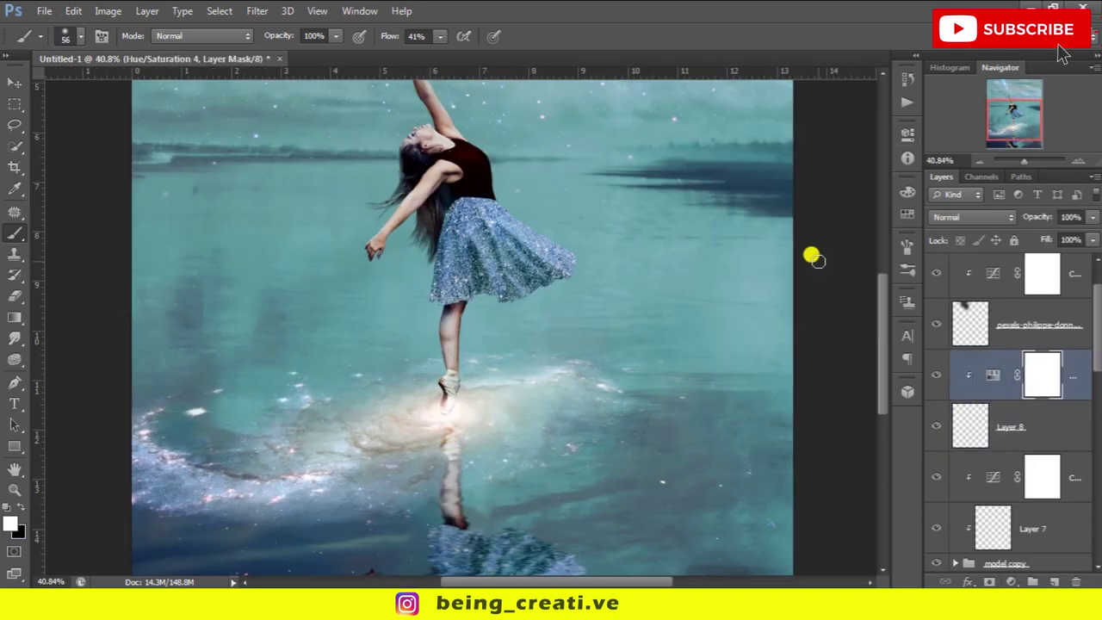
{"action": "scroll", "coordinate": [566, 290], "scroll_direction": "down", "scroll_amount": 3}
{"action": "right_click", "coordinate": [614, 436]}
Add Curves adjustments, including one above Layer 5 lifting shadows to brighten the whole image.
{"action": "left_click", "coordinate": [1009, 581]}
{"action": "left_click", "coordinate": [986, 323]}
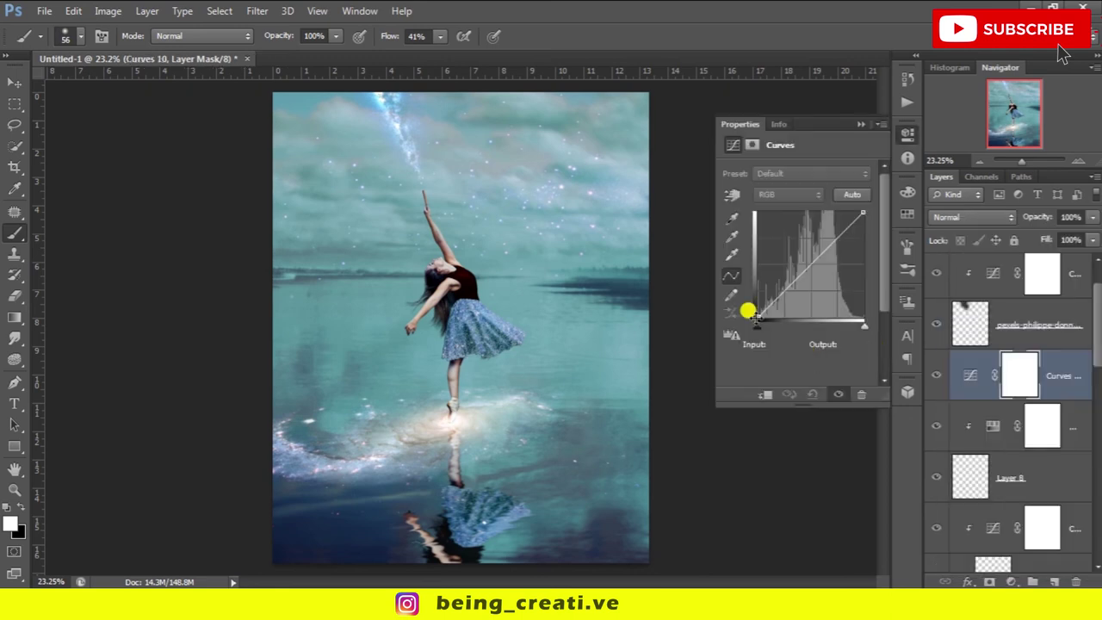
{"action": "left_click_drag", "start_coordinate": [748, 307], "coordinate": [784, 288]}
{"action": "left_click", "coordinate": [818, 242]}
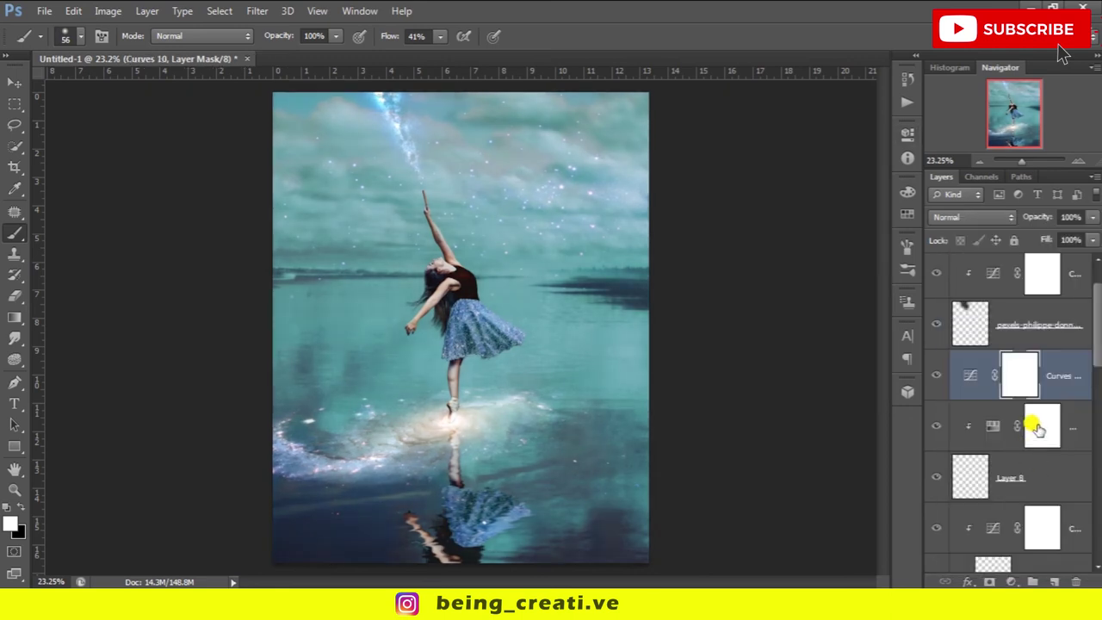
{"action": "scroll", "coordinate": [929, 378], "scroll_direction": "up", "scroll_amount": 1}
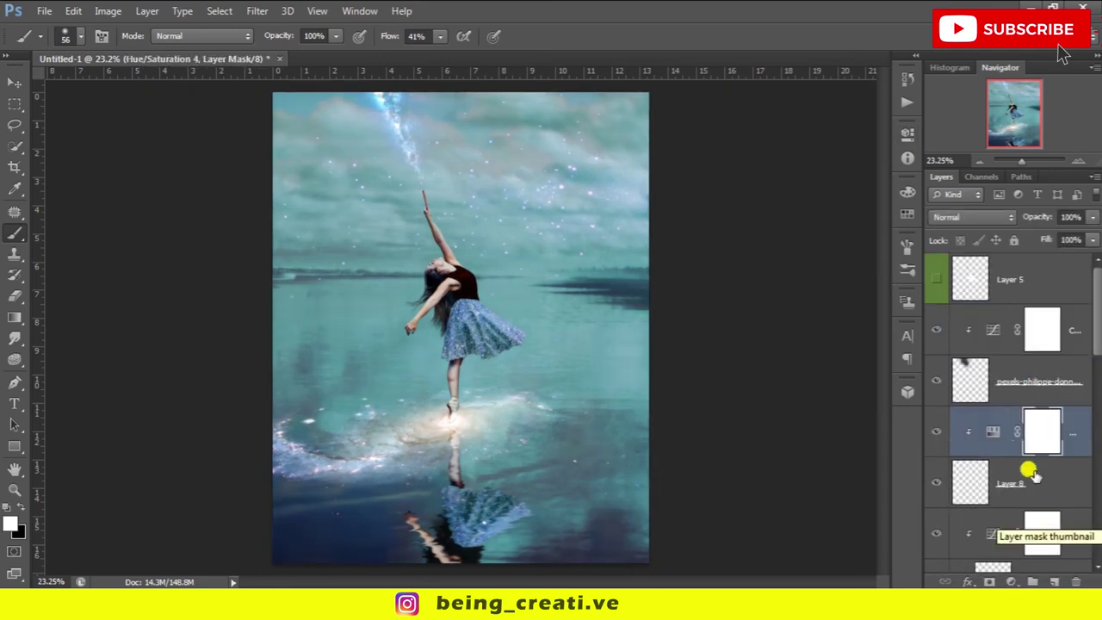
{"action": "left_click", "coordinate": [1007, 279]}
{"action": "left_click", "coordinate": [1009, 581]}
{"action": "left_click", "coordinate": [985, 323]}
{"action": "left_click_drag", "start_coordinate": [757, 317], "coordinate": [824, 229]}
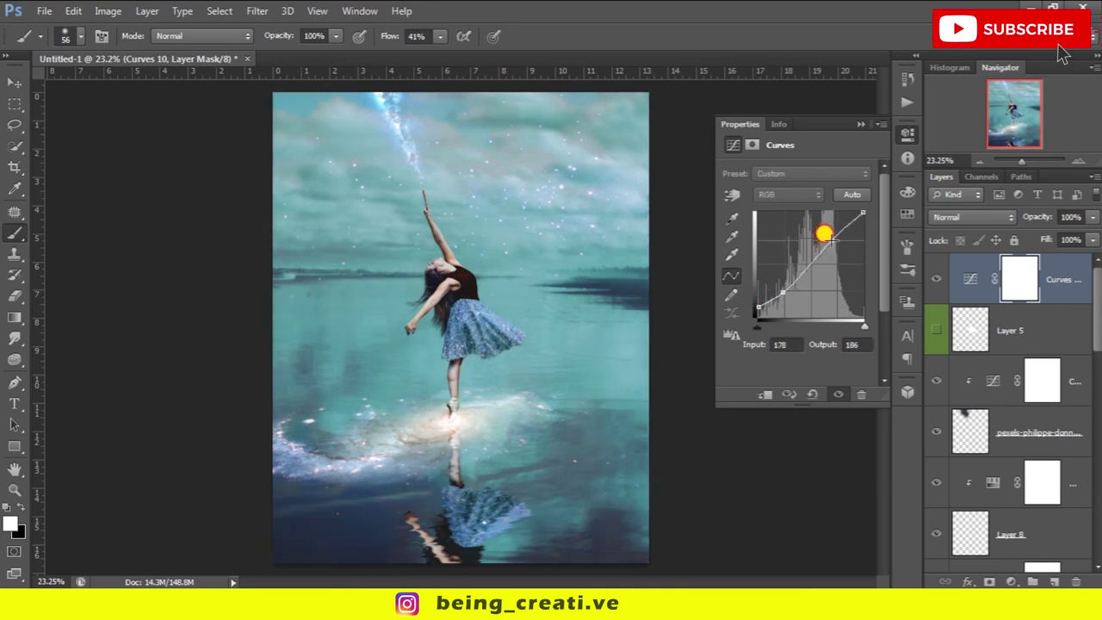
Add a Gradient Map running from near-black navy to cyan.
{"action": "left_click", "coordinate": [1011, 581]}
{"action": "left_click", "coordinate": [997, 548]}
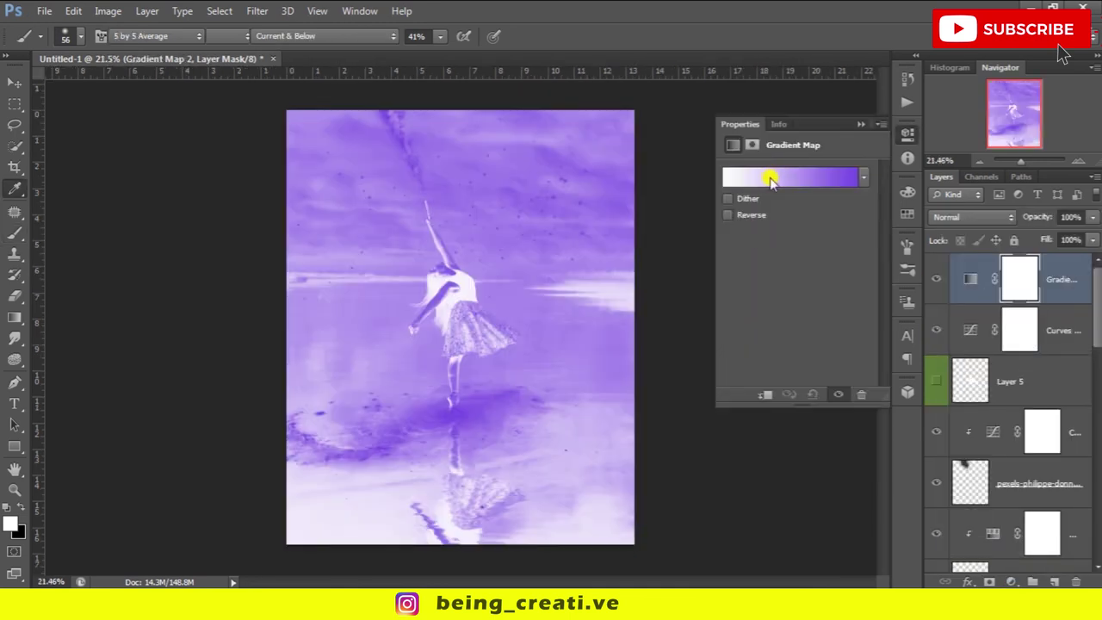
{"action": "left_click", "coordinate": [769, 178]}
{"action": "double_click", "coordinate": [608, 340]}
{"action": "left_click", "coordinate": [802, 355]}
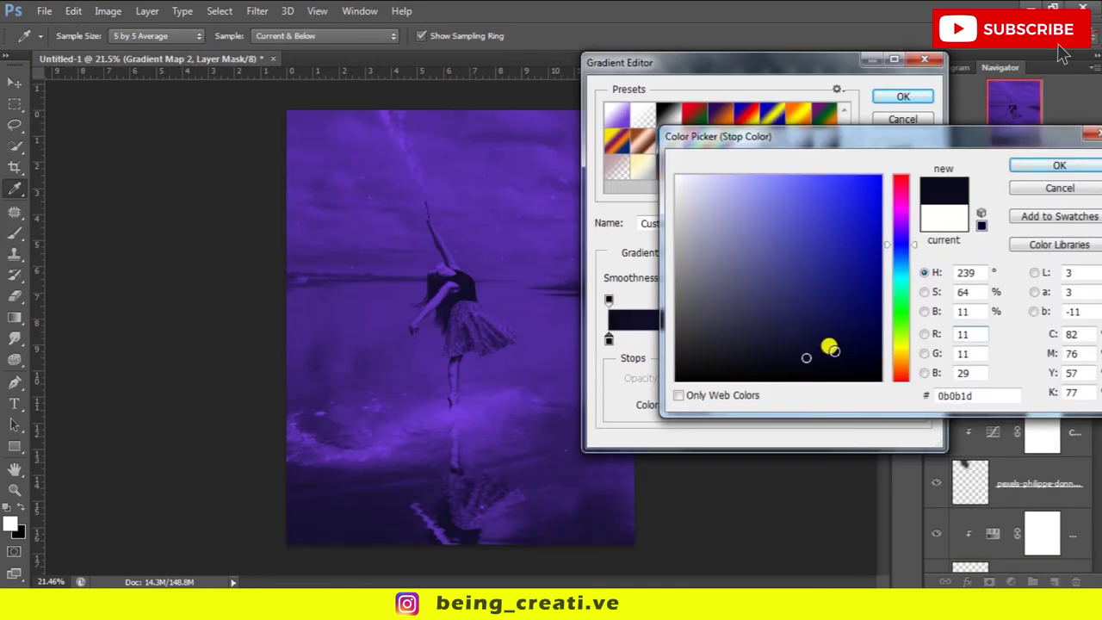
{"action": "left_click", "coordinate": [1035, 172]}
{"action": "left_click", "coordinate": [765, 336]}
{"action": "double_click", "coordinate": [920, 340]}
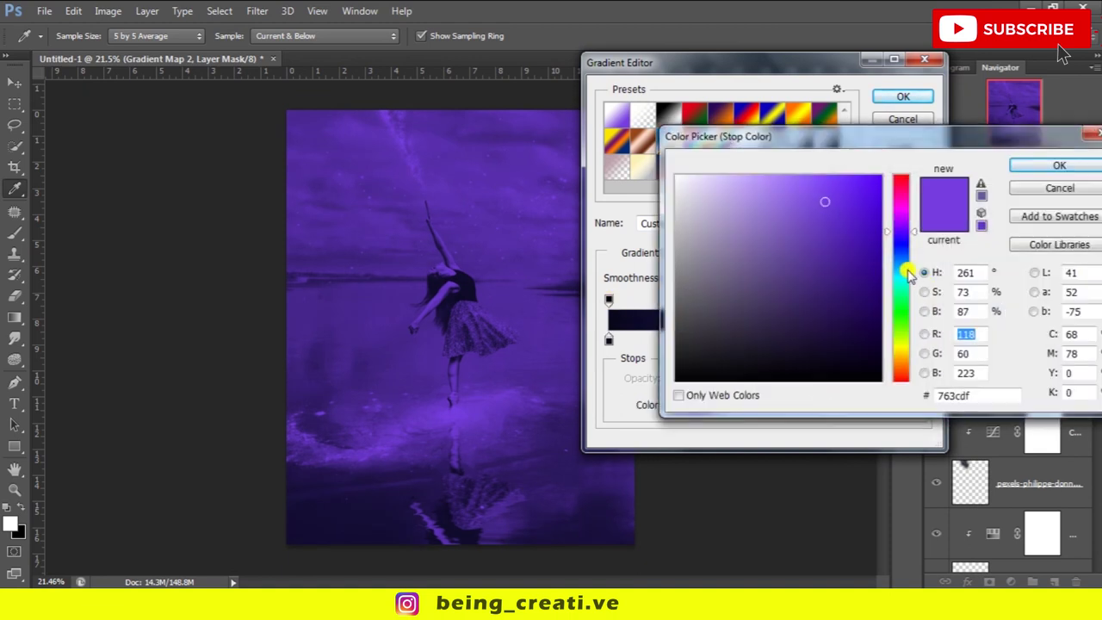
{"action": "left_click", "coordinate": [901, 277]}
{"action": "left_click", "coordinate": [1059, 165]}
{"action": "left_click", "coordinate": [903, 95]}
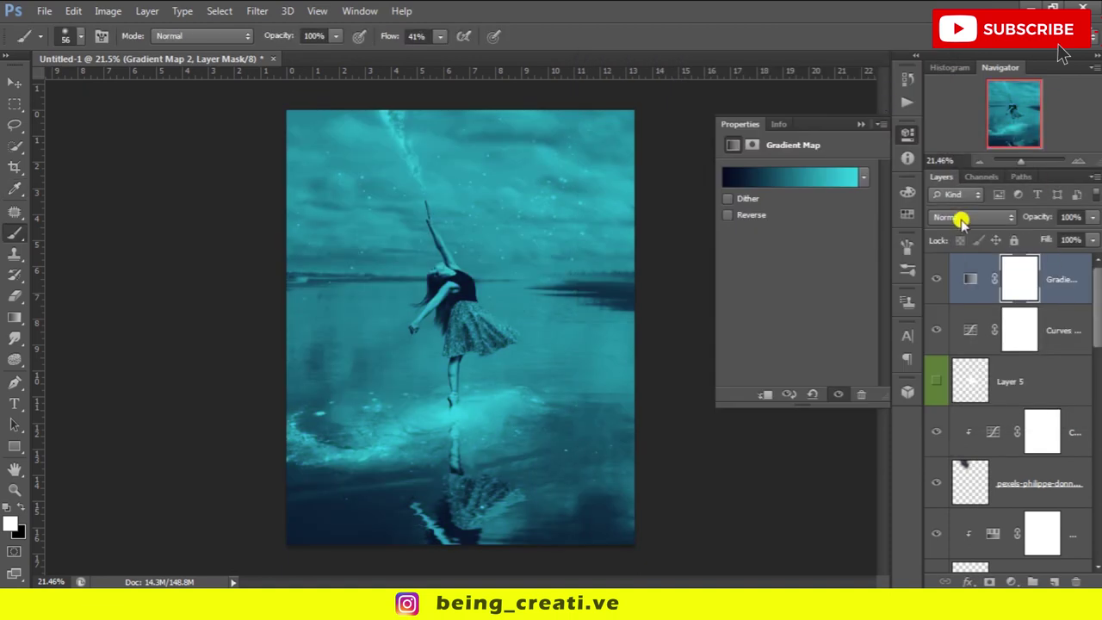
Duplicate the gradient map into three layers blended Color Burn, Screen and Overlay, grouped as Group 3.
{"action": "key", "text": "ctrl+j"}
{"action": "key", "text": "ctrl+j"}
{"action": "key", "text": "alt+bracketleft"}
{"action": "key", "text": "alt+bracketleft"}
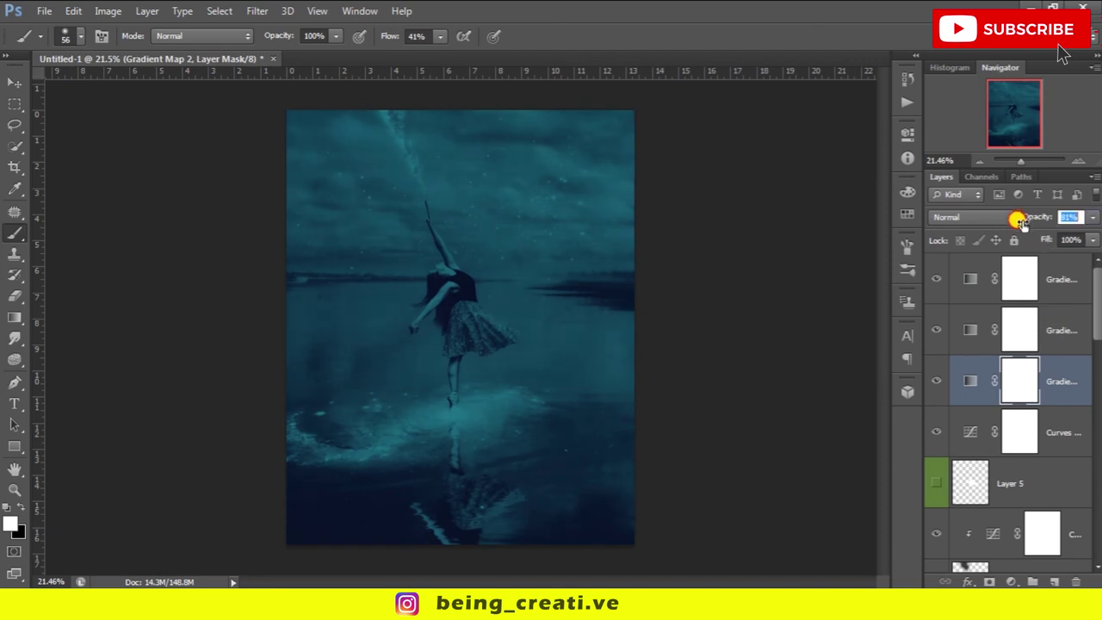
{"action": "left_click", "coordinate": [1050, 286]}
{"action": "left_click", "coordinate": [973, 216]}
{"action": "left_click", "coordinate": [947, 103]}
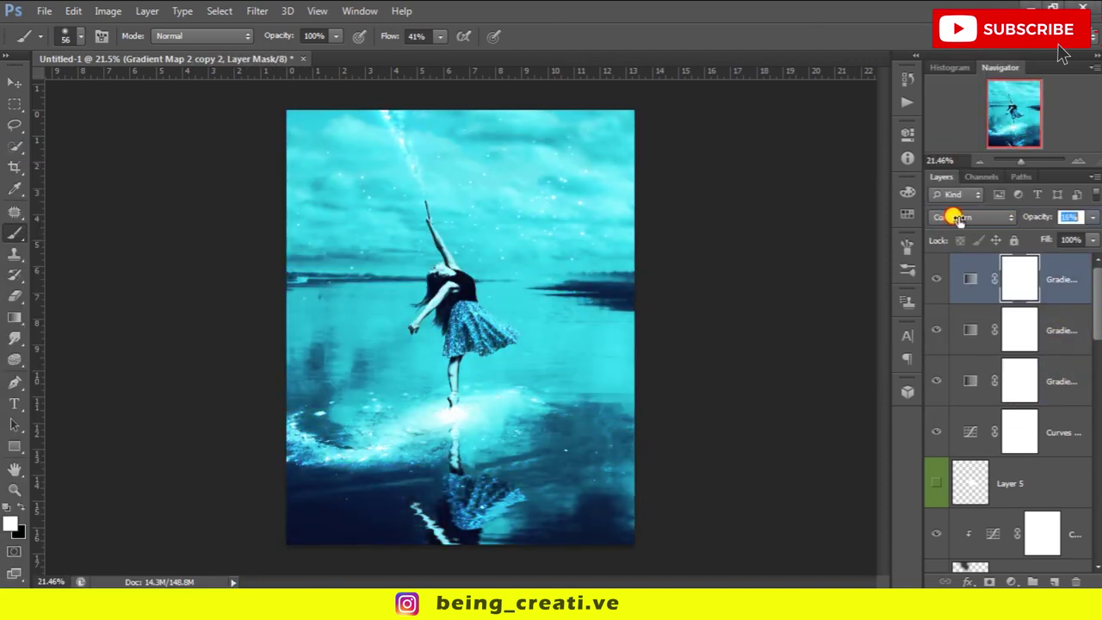
{"action": "key", "text": "alt+bracketleft"}
{"action": "scroll", "coordinate": [975, 217], "scroll_direction": "down", "scroll_amount": 1}
{"action": "left_click", "coordinate": [1065, 394]}
{"action": "scroll", "coordinate": [970, 217], "scroll_direction": "down", "scroll_amount": 1}
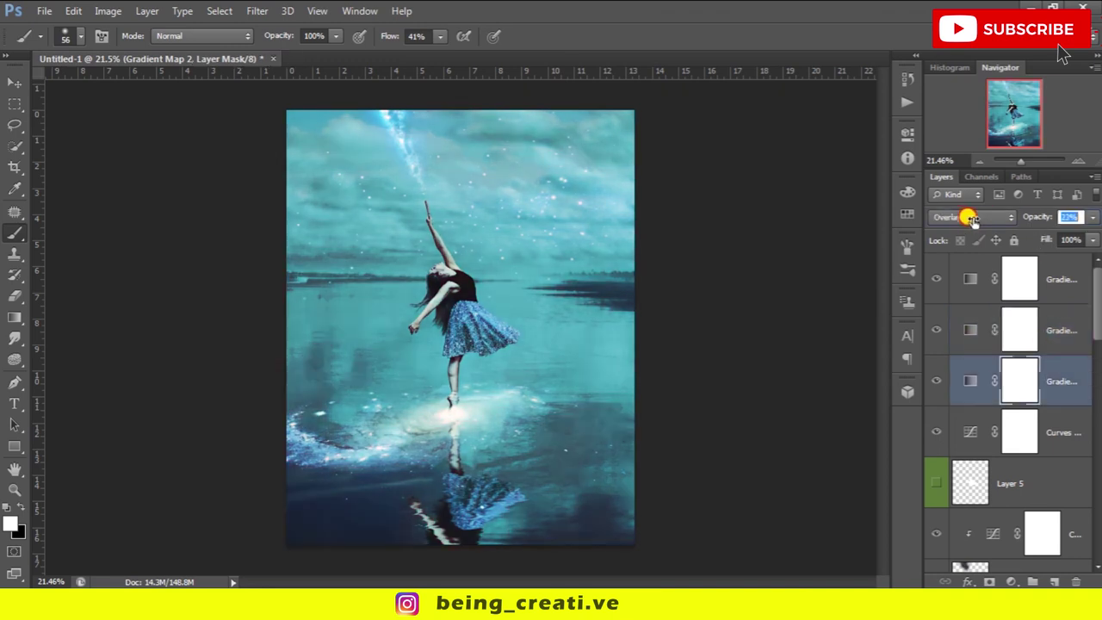
{"action": "left_click", "coordinate": [1061, 284], "text": "shift"}
{"action": "key", "text": "ctrl+g"}
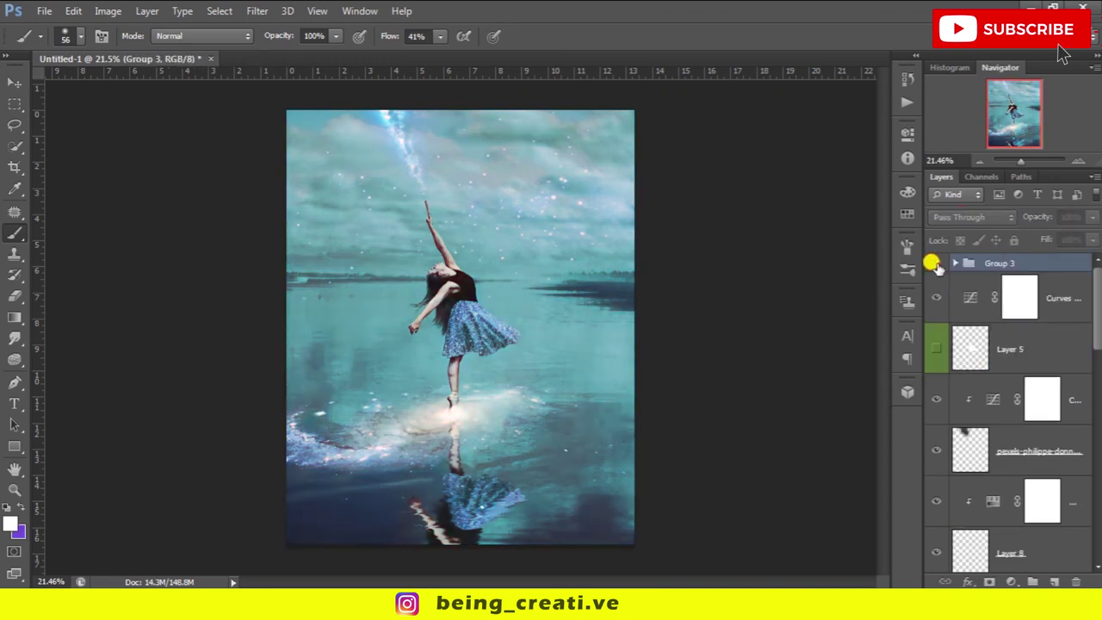
{"action": "left_click", "coordinate": [1011, 583]}
Add a slightly brightening Curves adjustment above the group at 32% opacity.
{"action": "left_click", "coordinate": [983, 328]}
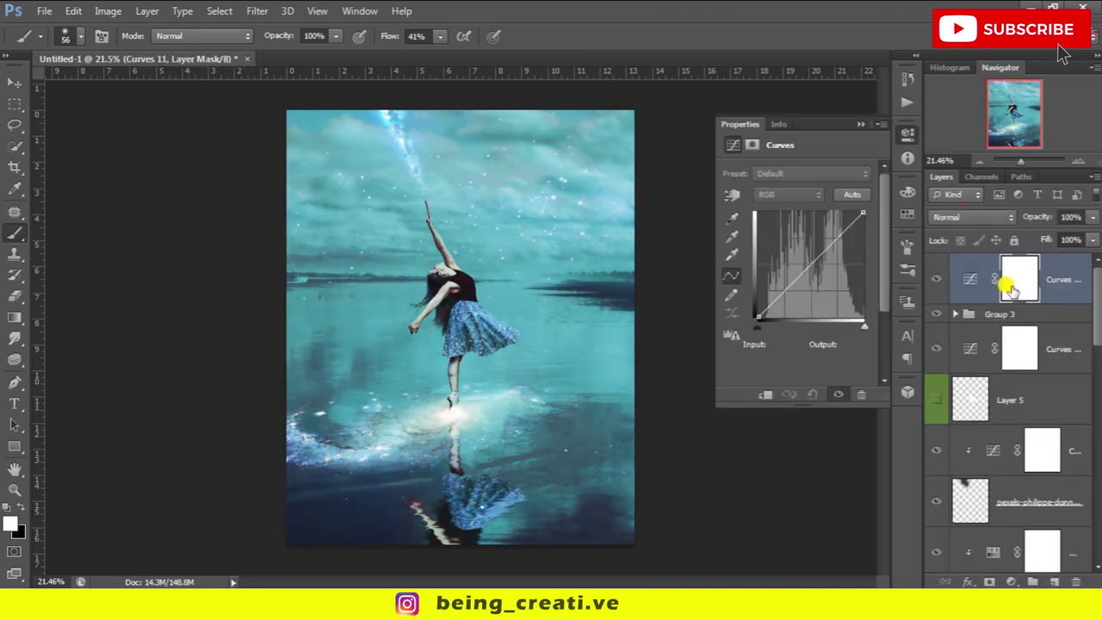
{"action": "left_click", "coordinate": [970, 278]}
{"action": "left_click_drag", "start_coordinate": [820, 219], "coordinate": [829, 221]}
{"action": "left_click_drag", "start_coordinate": [1043, 217], "coordinate": [1032, 219]}
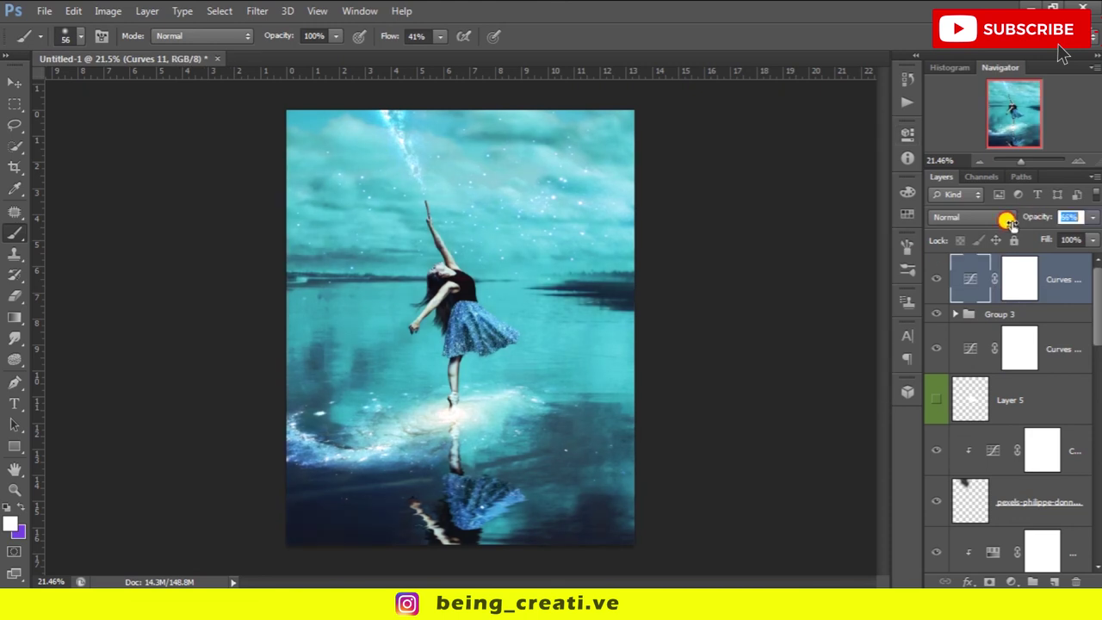
{"action": "left_click", "coordinate": [532, 330]}
{"action": "scroll", "coordinate": [615, 284], "scroll_direction": "down", "scroll_amount": 1}
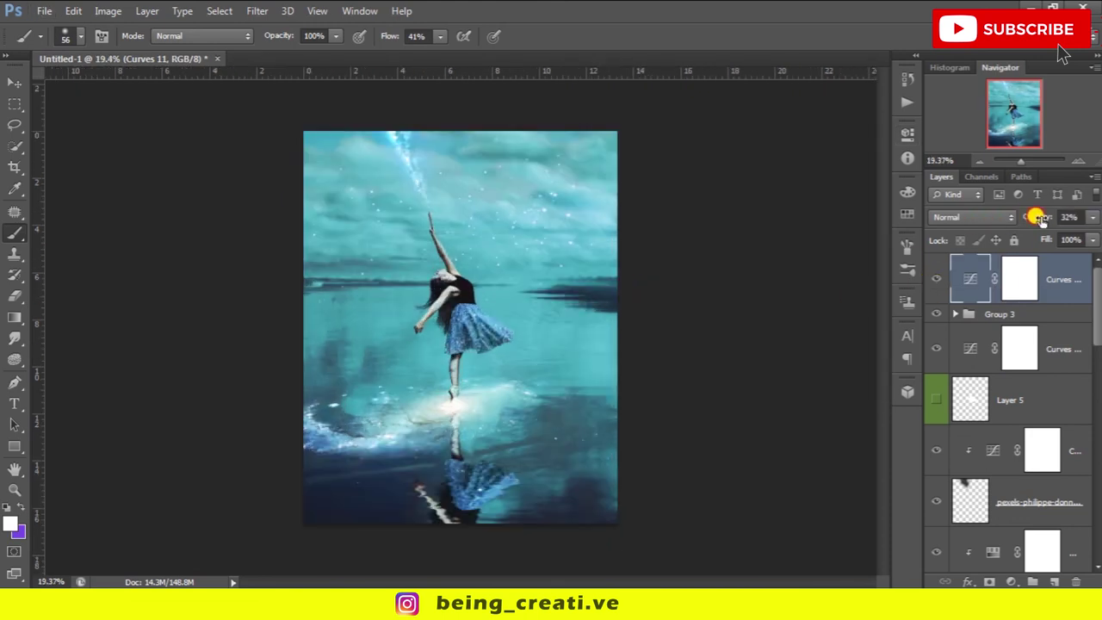
Add a Color Balance layer shifting the midtones between cyan and red.
{"action": "left_click", "coordinate": [1011, 582]}
{"action": "left_click", "coordinate": [990, 397]}
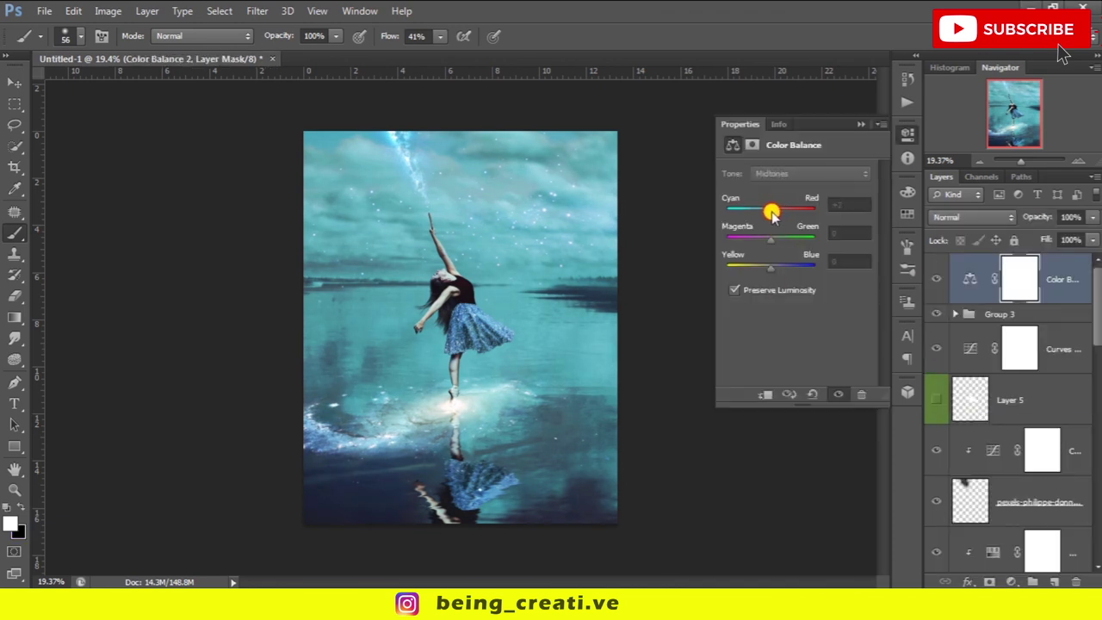
{"action": "left_click", "coordinate": [751, 145]}
Add a Color Lookup layer using Crisp_Warm.look at 31% opacity.
{"action": "left_click", "coordinate": [1011, 582]}
{"action": "left_click", "coordinate": [947, 480]}
{"action": "left_click", "coordinate": [828, 173]}
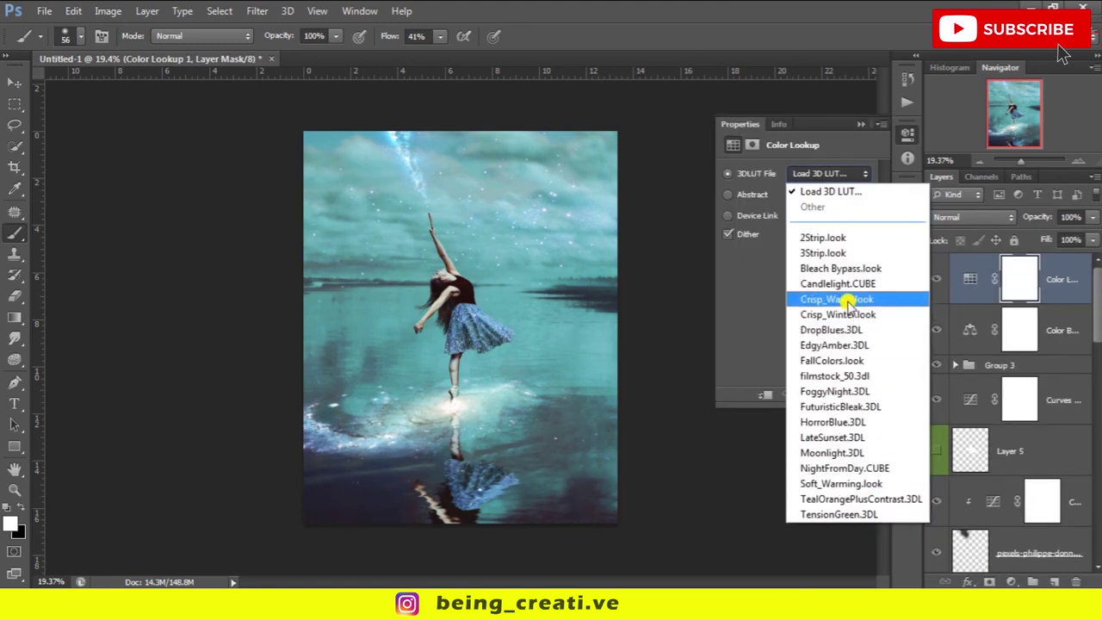
{"action": "left_click", "coordinate": [849, 315]}
{"action": "left_click_drag", "start_coordinate": [1091, 217], "coordinate": [1048, 232]}
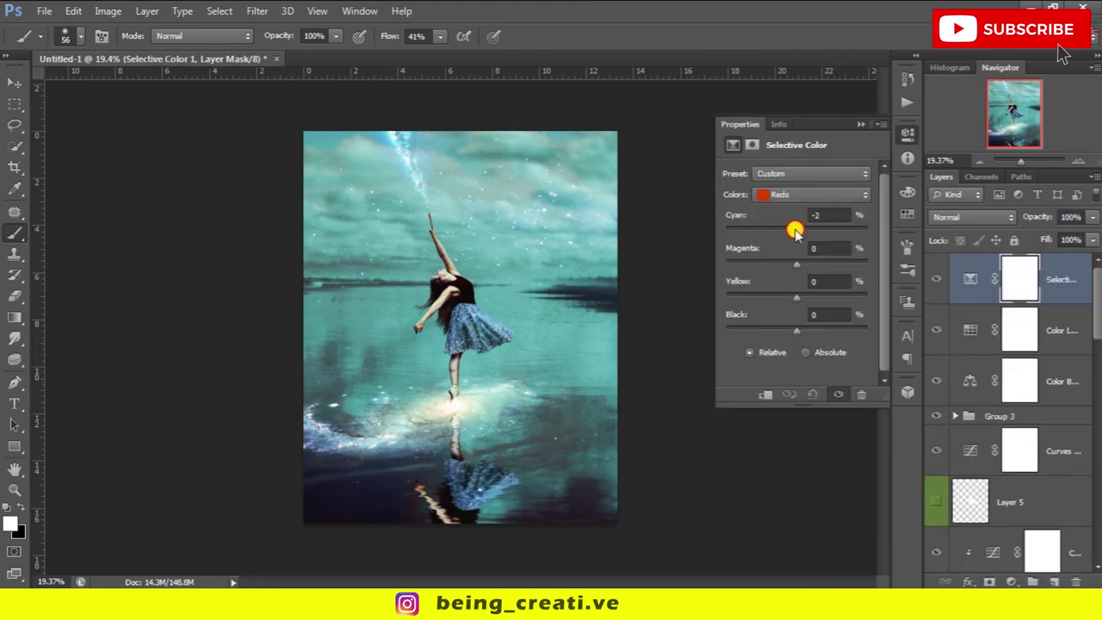
Tweak Reds and Whites in Selective Color, then stamp all visible layers into a new layer.
{"action": "left_click", "coordinate": [779, 195]}
{"action": "left_click", "coordinate": [783, 318]}
{"action": "left_click_drag", "start_coordinate": [795, 231], "coordinate": [799, 235]}
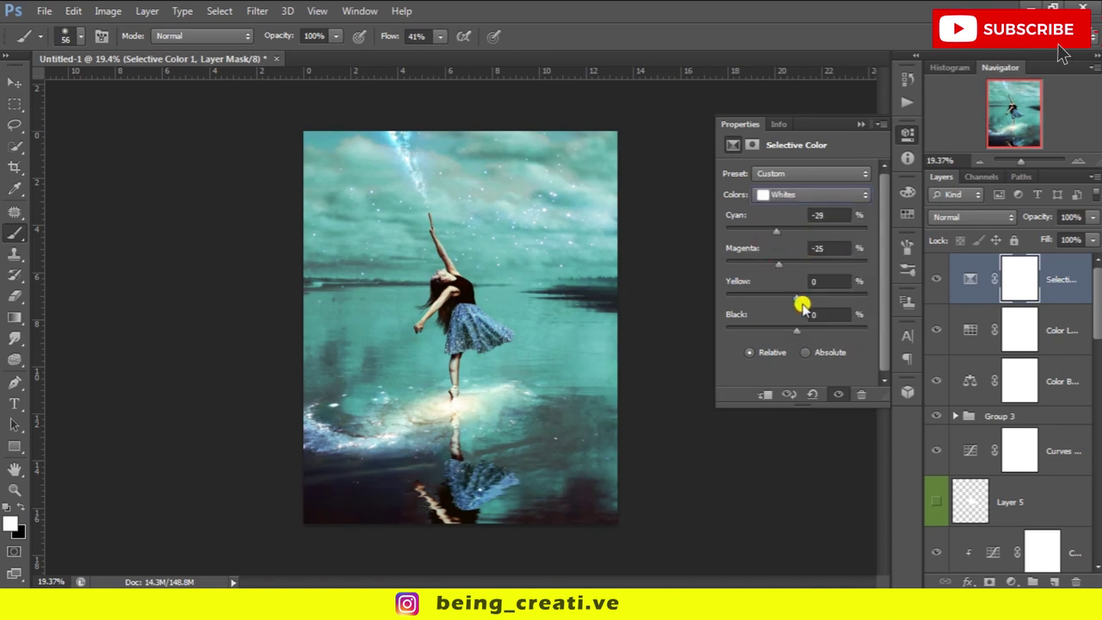
{"action": "left_click", "coordinate": [861, 124]}
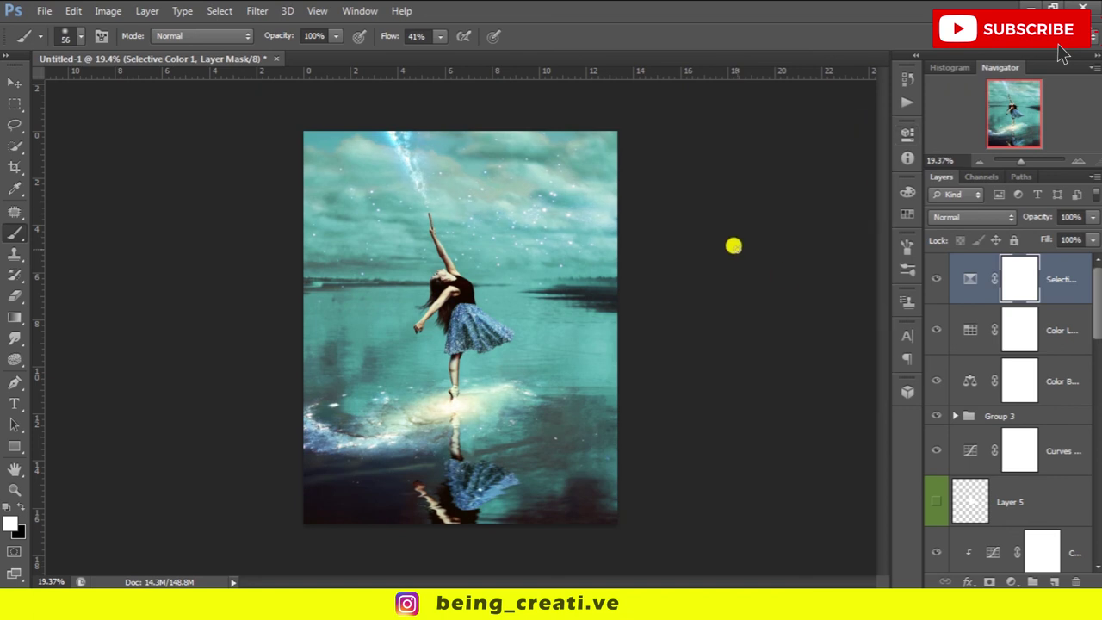
{"action": "left_click", "coordinate": [1045, 278]}
{"action": "key", "text": "ctrl+shift+alt+e"}
Set the stamped layer to Linear Light and apply a 0.8-pixel High Pass.
{"action": "left_click", "coordinate": [973, 216]}
{"action": "left_click", "coordinate": [959, 249]}
{"action": "left_click", "coordinate": [257, 10]}
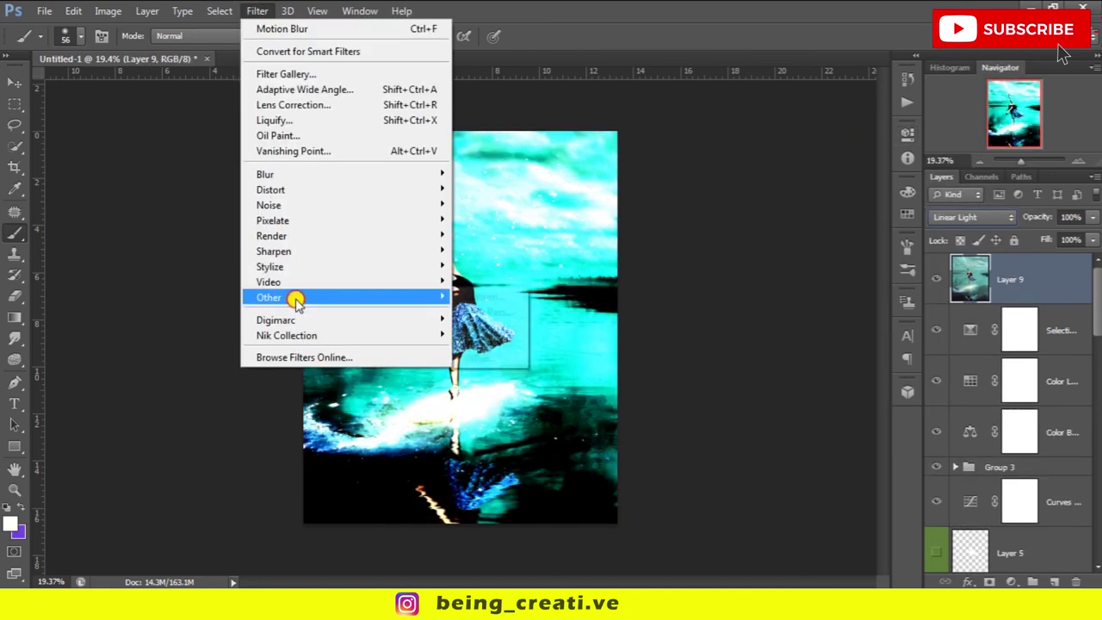
{"action": "left_click", "coordinate": [482, 314]}
{"action": "key", "text": "ctrl+plus"}
{"action": "key", "text": "ctrl+plus"}
{"action": "key", "text": "ctrl+plus"}
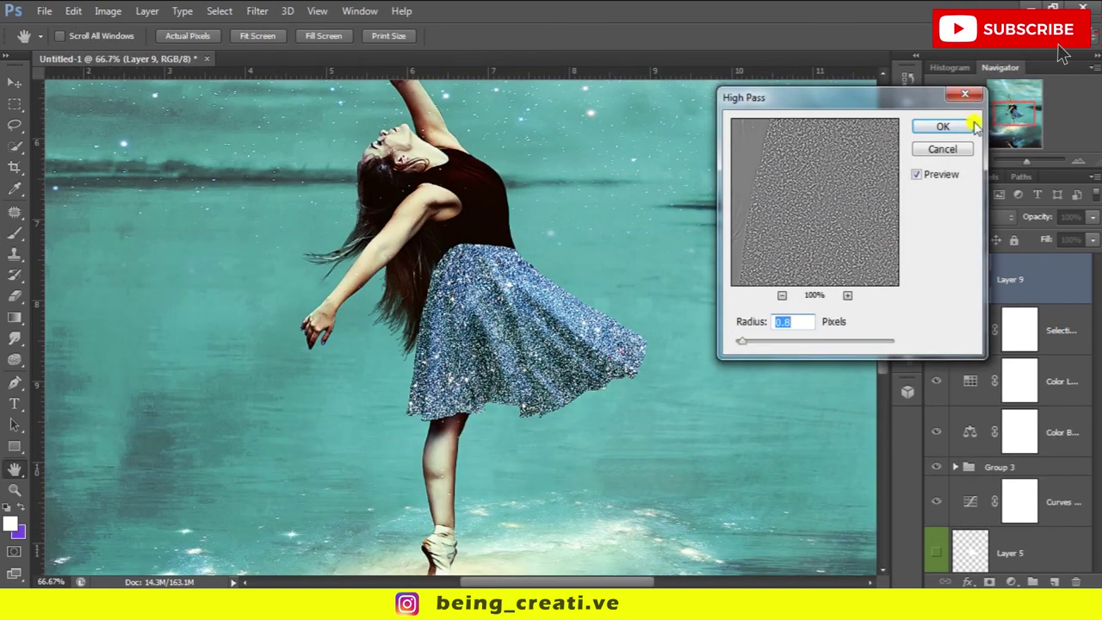
{"action": "left_click", "coordinate": [943, 127]}
Open the Filter Gallery from the Filter menu.
{"action": "scroll", "coordinate": [511, 221], "scroll_direction": "down", "scroll_amount": 5}
{"action": "left_click", "coordinate": [257, 10]}
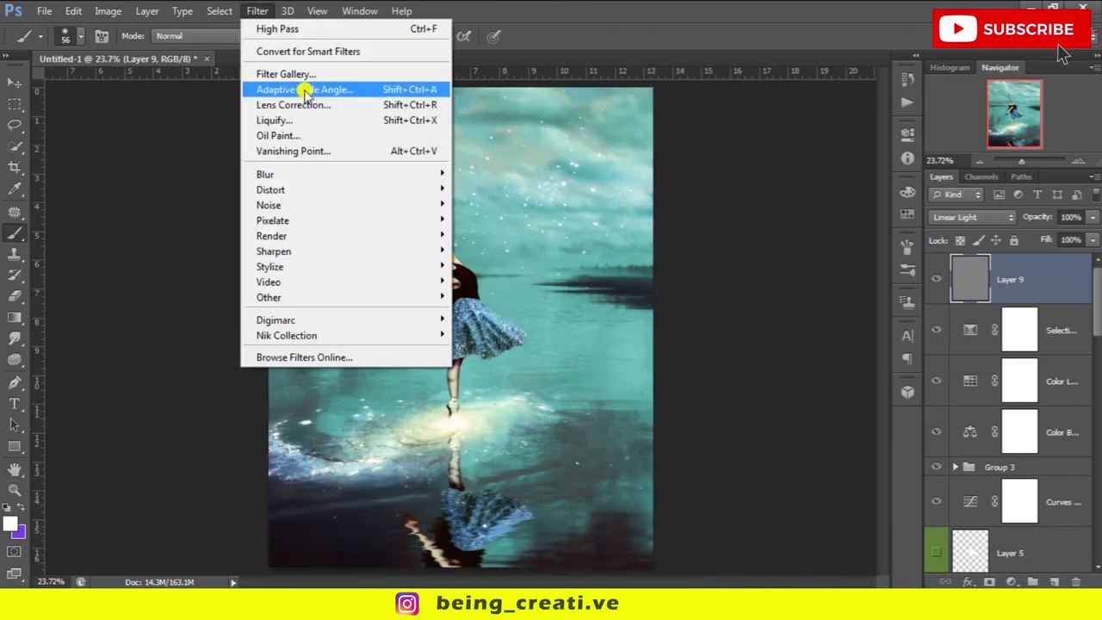
{"action": "left_click", "coordinate": [286, 74]}
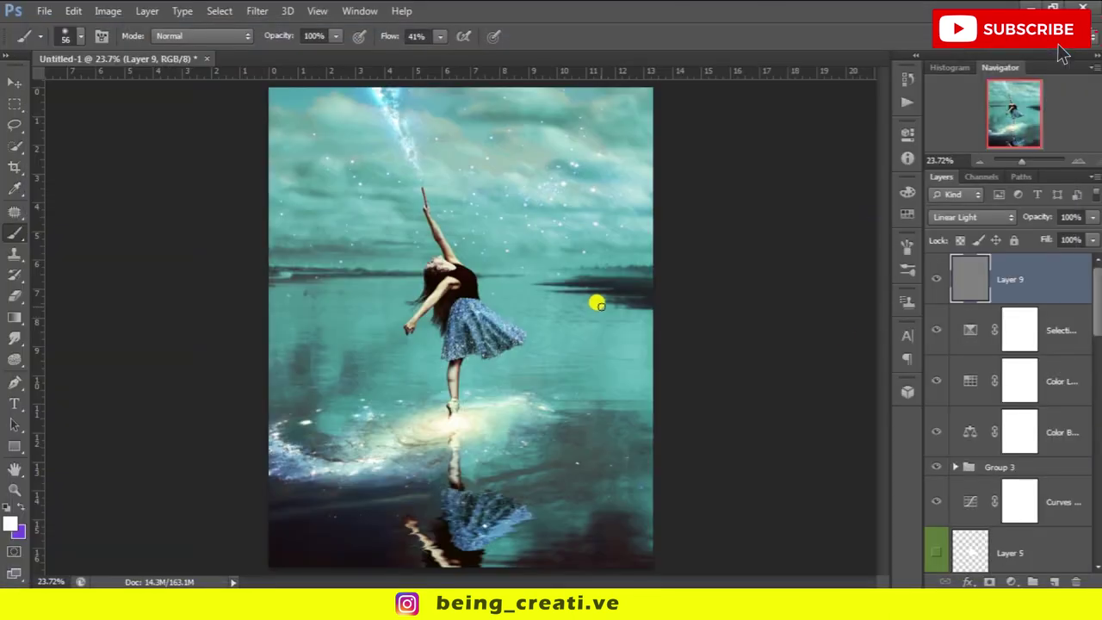